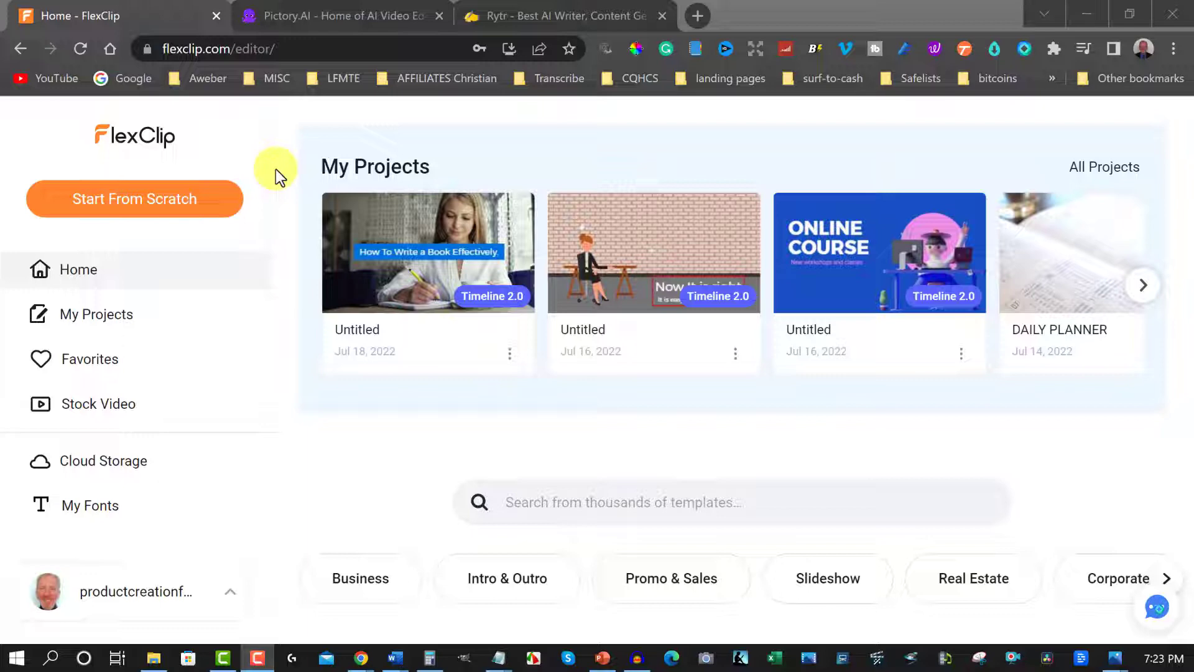
Step: Browse the FlexClip templates, then start a new blank video from scratch
{"action": "left_click", "coordinate": [282, 174]}
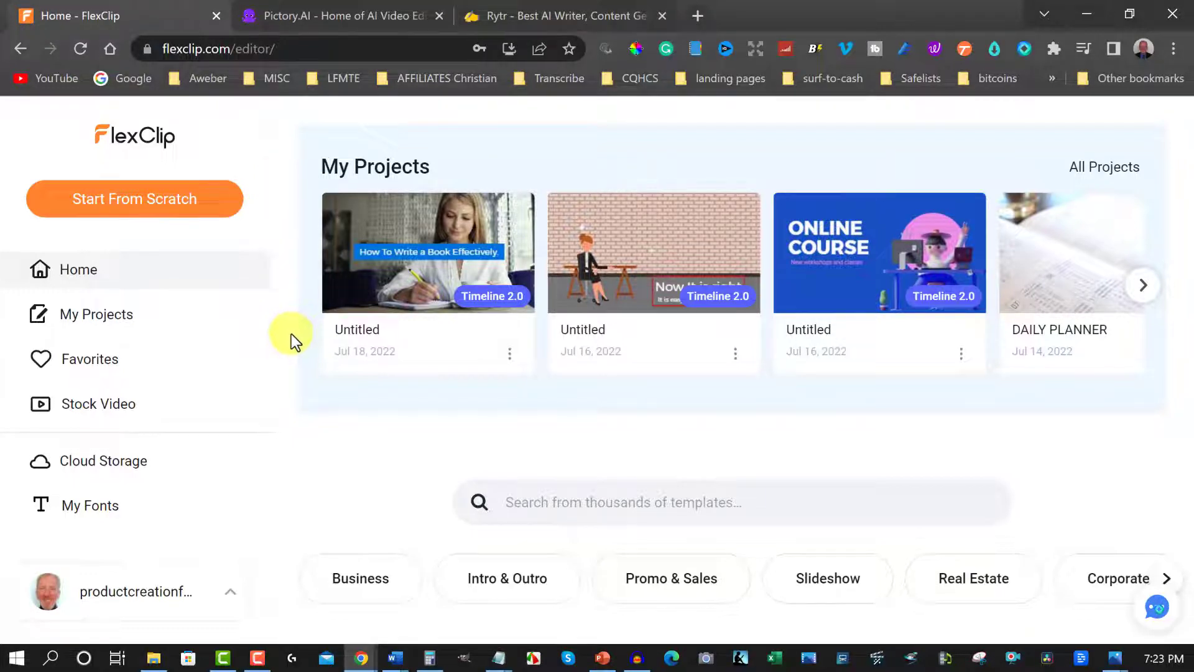
{"action": "scroll", "coordinate": [291, 333], "scroll_direction": "down", "scroll_amount": 6}
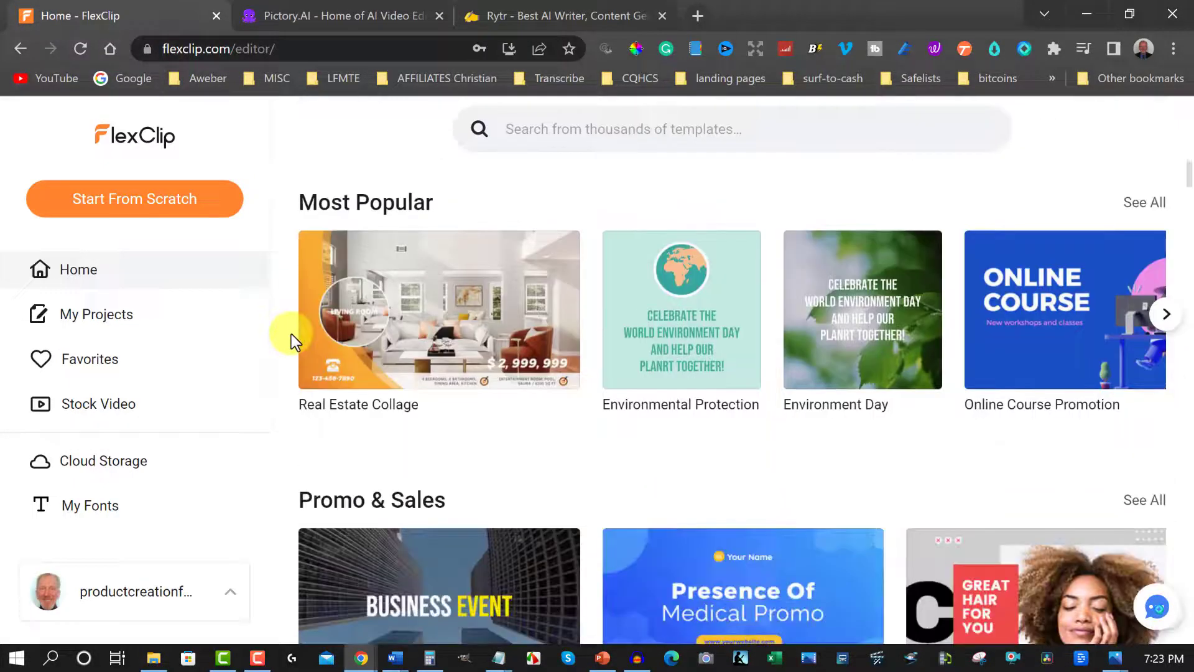
{"action": "scroll", "coordinate": [291, 334], "scroll_direction": "up", "scroll_amount": 6}
{"action": "scroll", "coordinate": [291, 334], "scroll_direction": "down", "scroll_amount": 6}
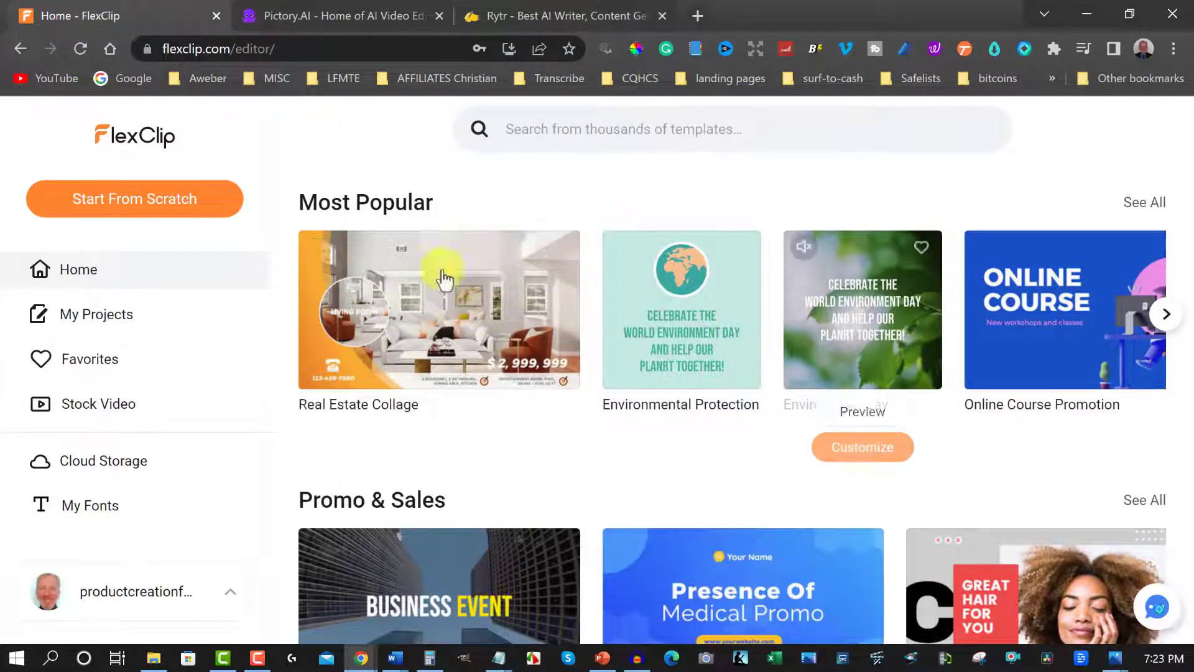
{"action": "scroll", "coordinate": [319, 290], "scroll_direction": "up", "scroll_amount": 6}
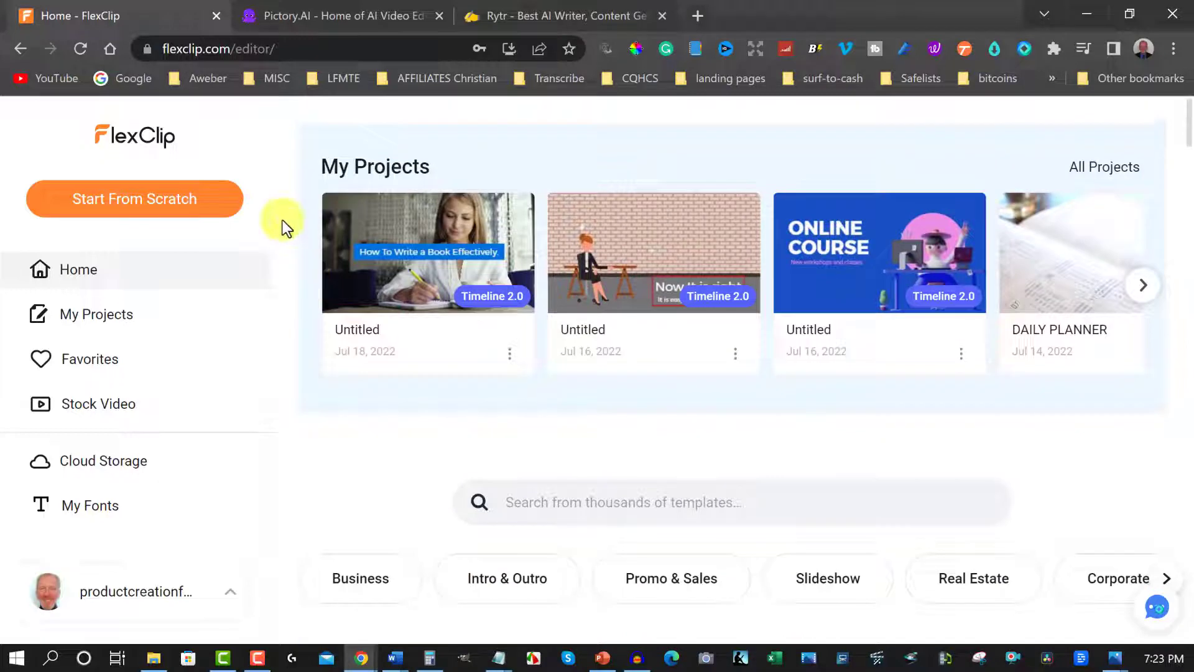
{"action": "left_click", "coordinate": [133, 205]}
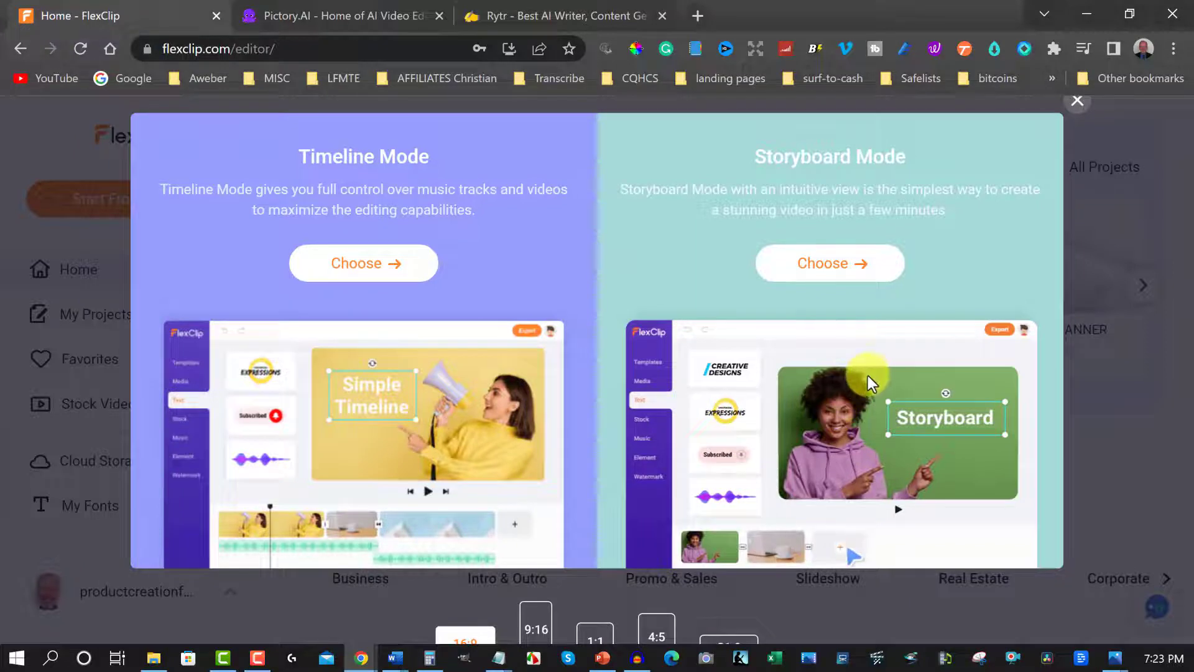
Step: Choose Timeline Mode for the new project and show the Media upload options
{"action": "left_click", "coordinate": [330, 267]}
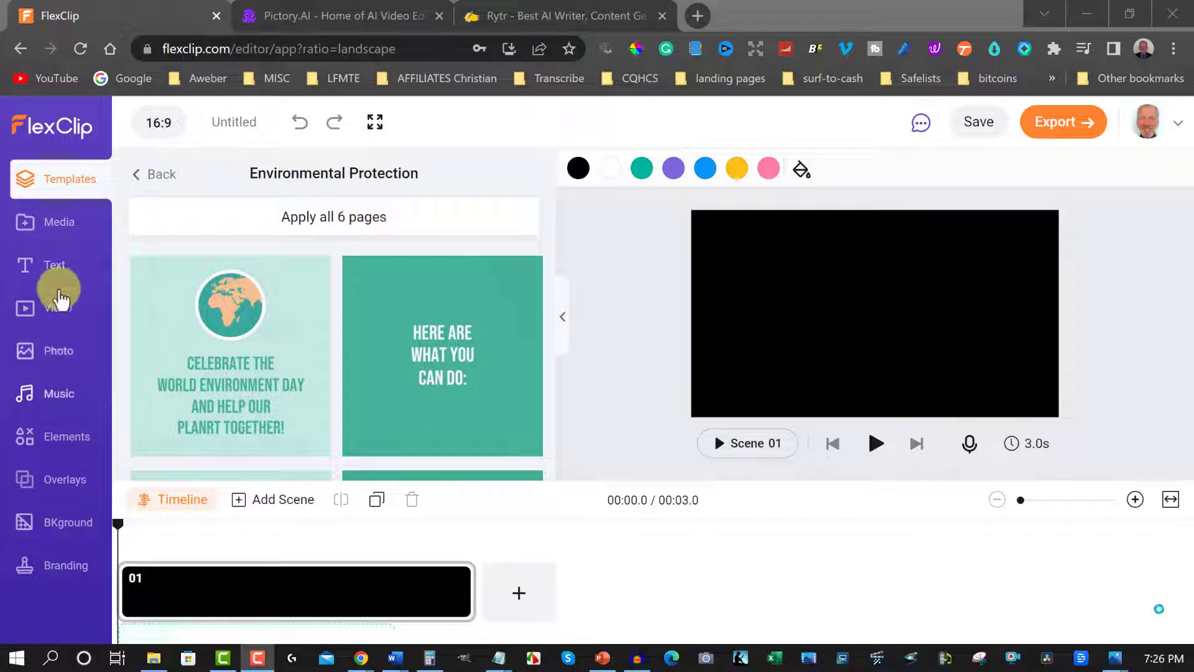
{"action": "left_click", "coordinate": [59, 227]}
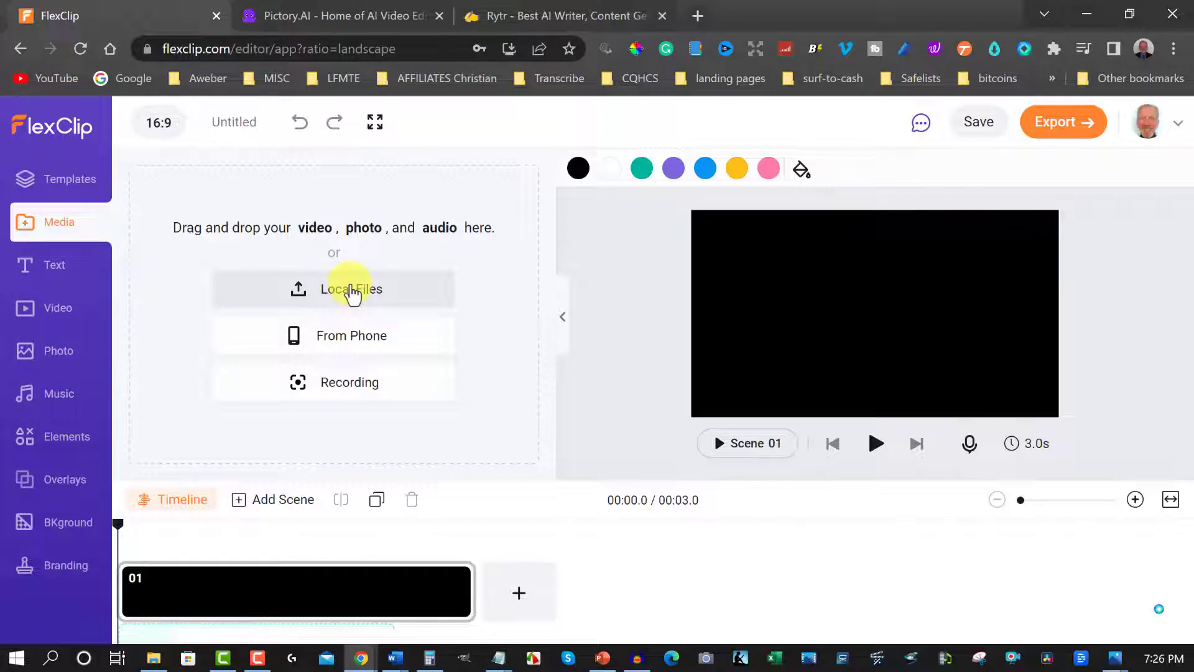
Step: Upload Finished Voiceover.mp3 from the computer into the media library
{"action": "left_click", "coordinate": [352, 291]}
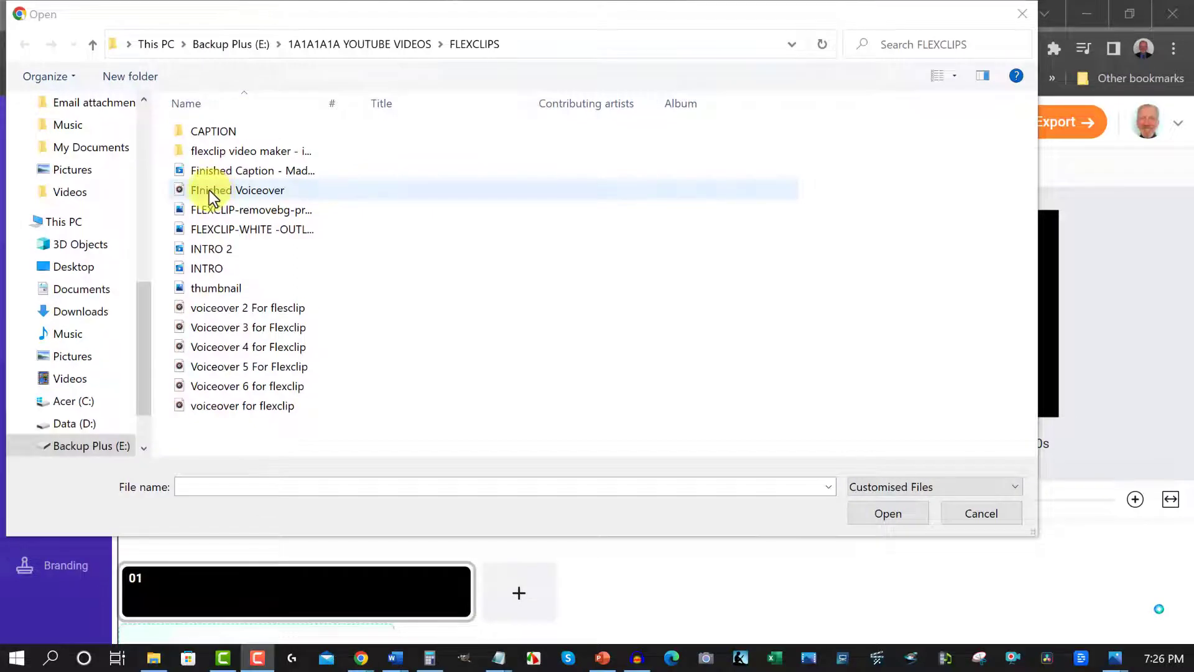
{"action": "double_click", "coordinate": [211, 192]}
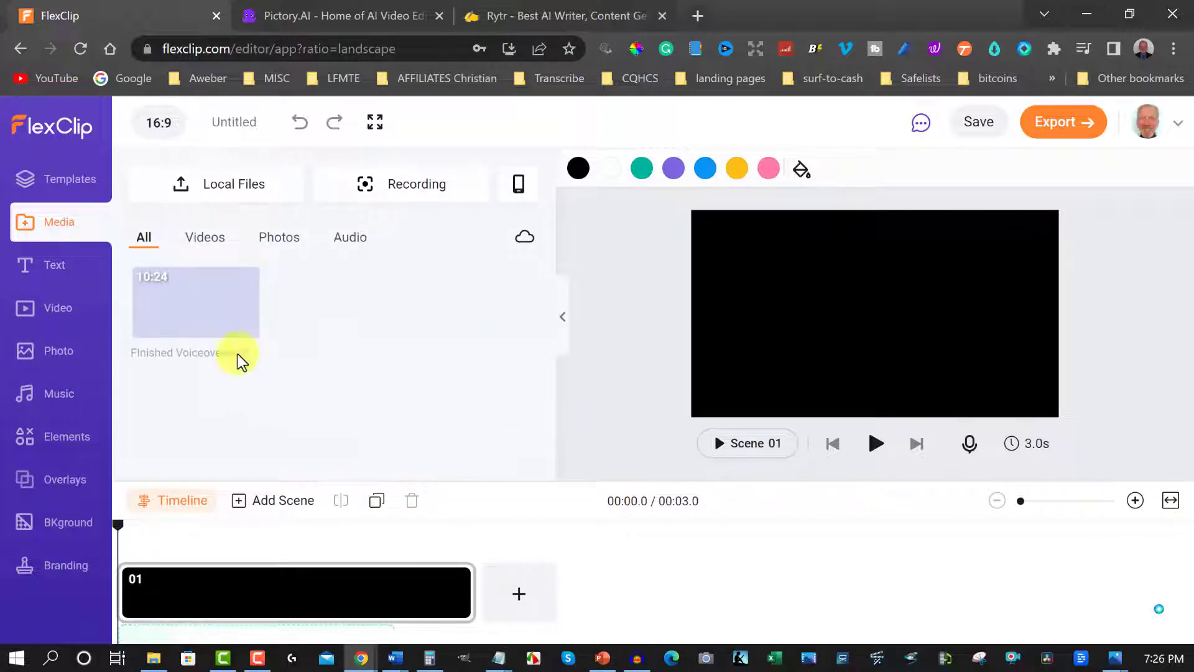
Step: Place the Finished Voiceover track under scene 01 and enlarge the timeline
{"action": "left_click", "coordinate": [189, 306]}
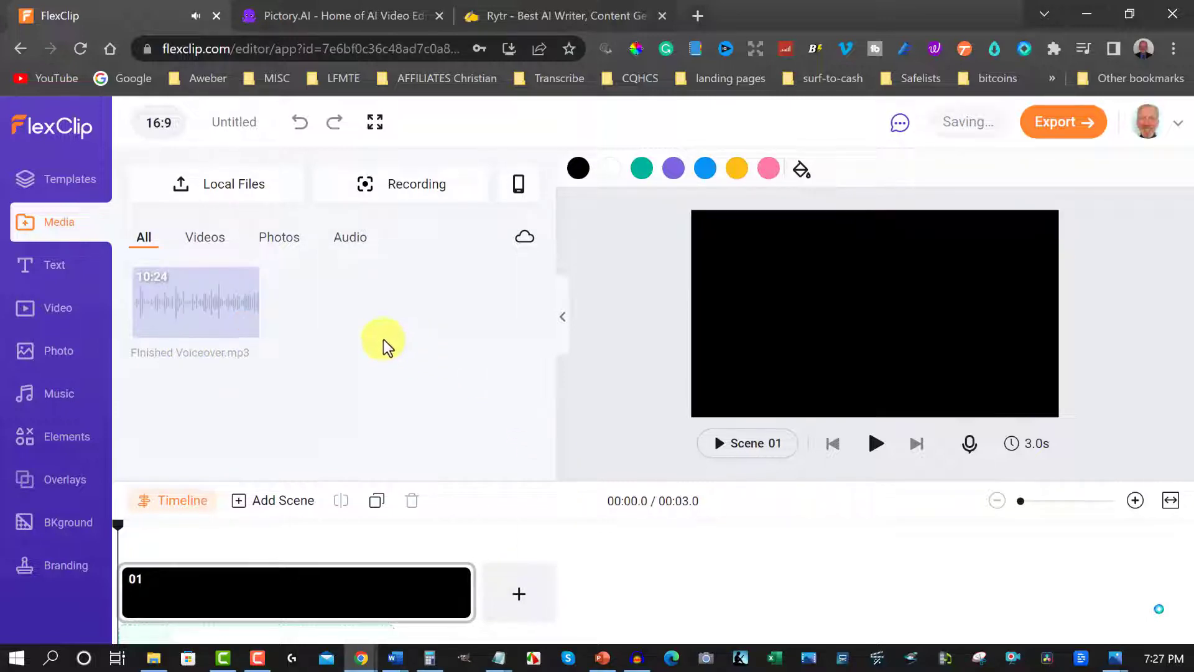
{"action": "left_click_drag", "start_coordinate": [172, 298], "coordinate": [132, 635]}
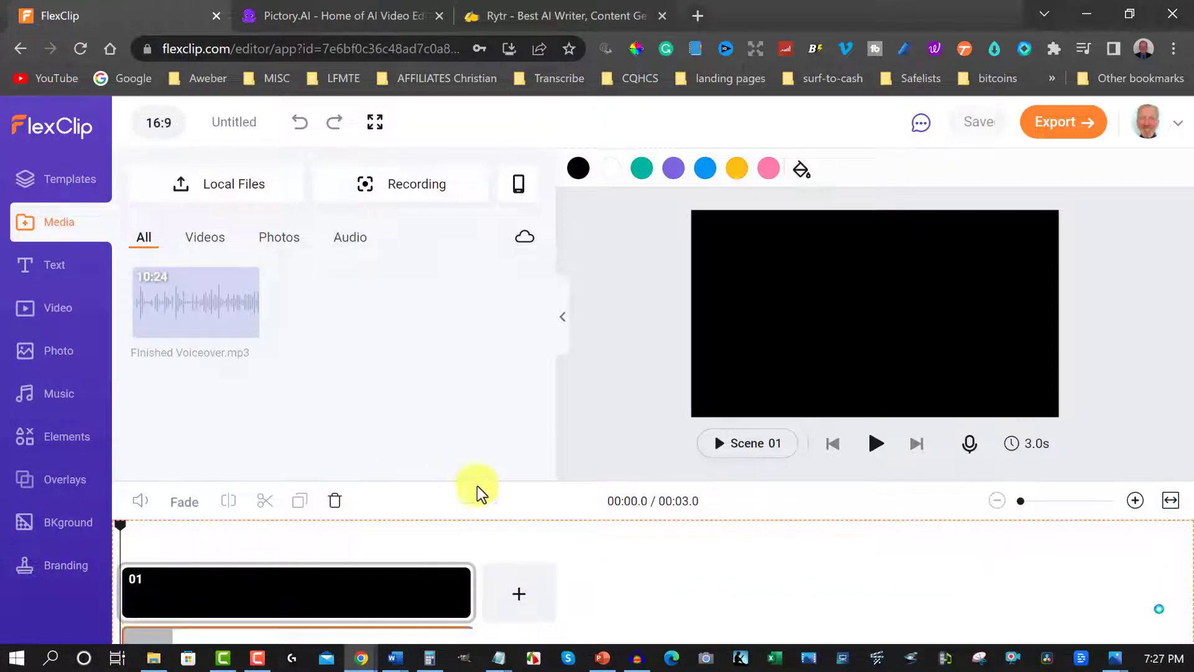
{"action": "left_click_drag", "start_coordinate": [551, 482], "coordinate": [552, 428]}
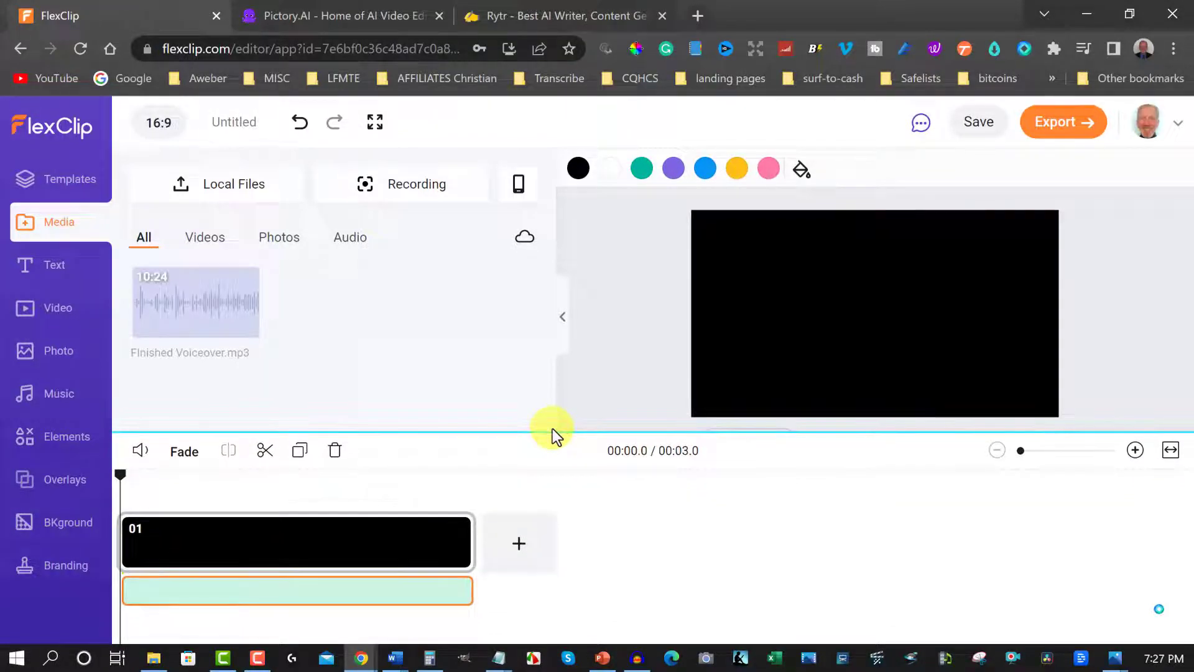
{"action": "left_click", "coordinate": [348, 239]}
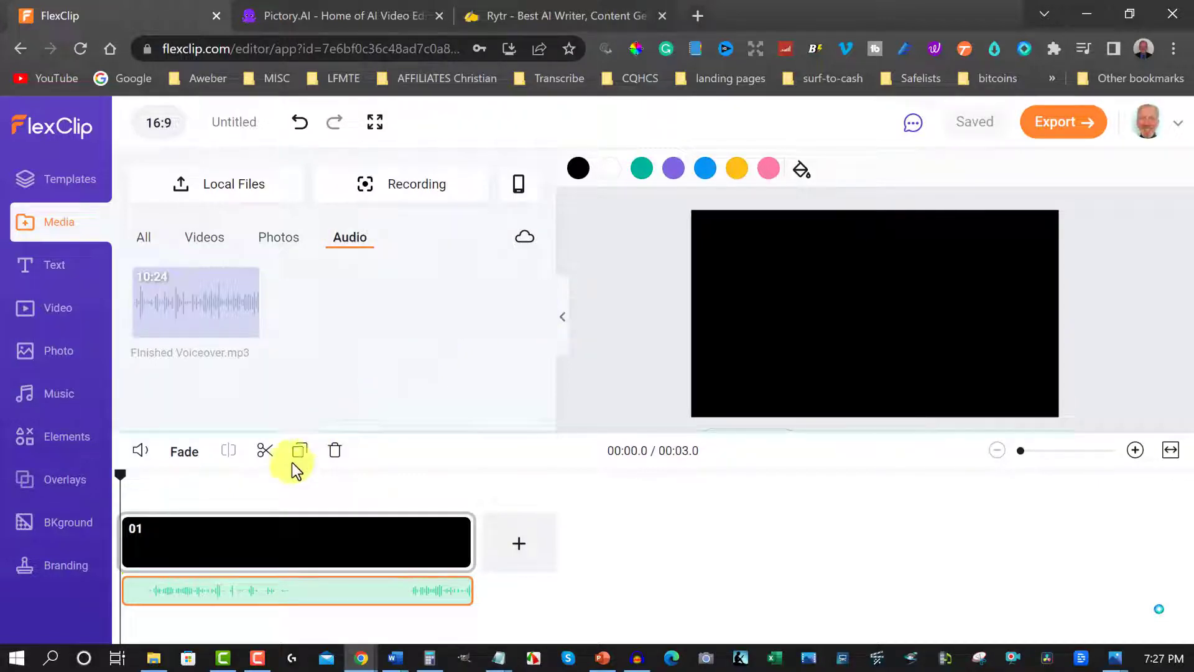
Step: Search stock videos for 'book writing' and place the first clip into scene 01
{"action": "left_click", "coordinate": [59, 311]}
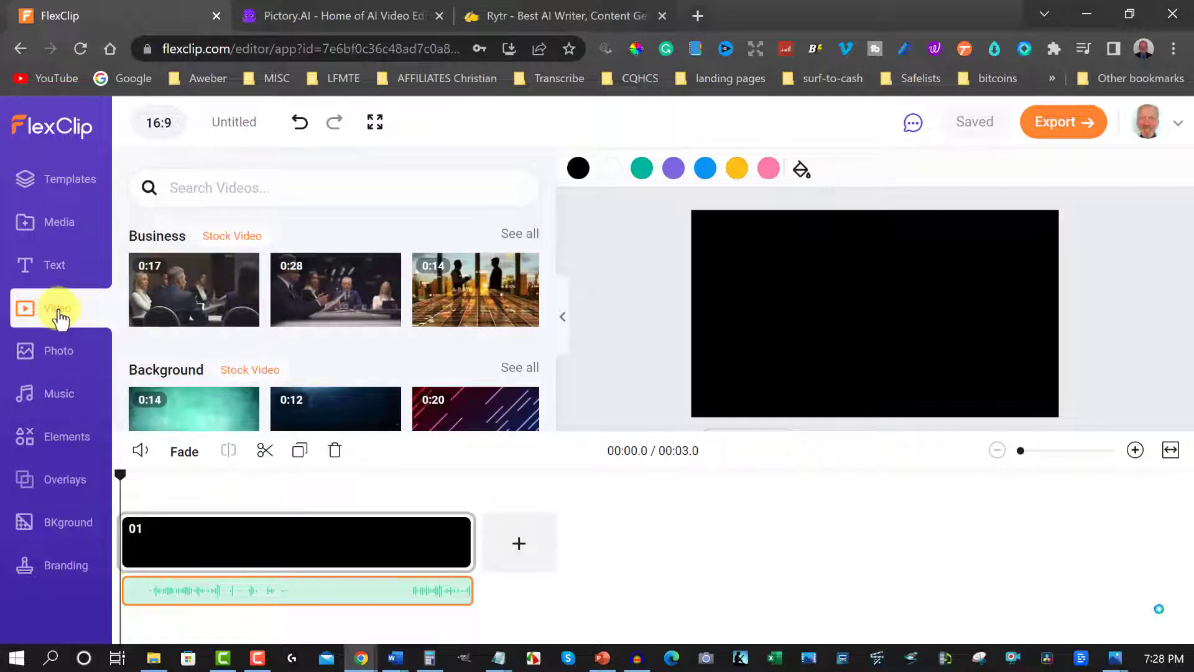
{"action": "left_click", "coordinate": [289, 189]}
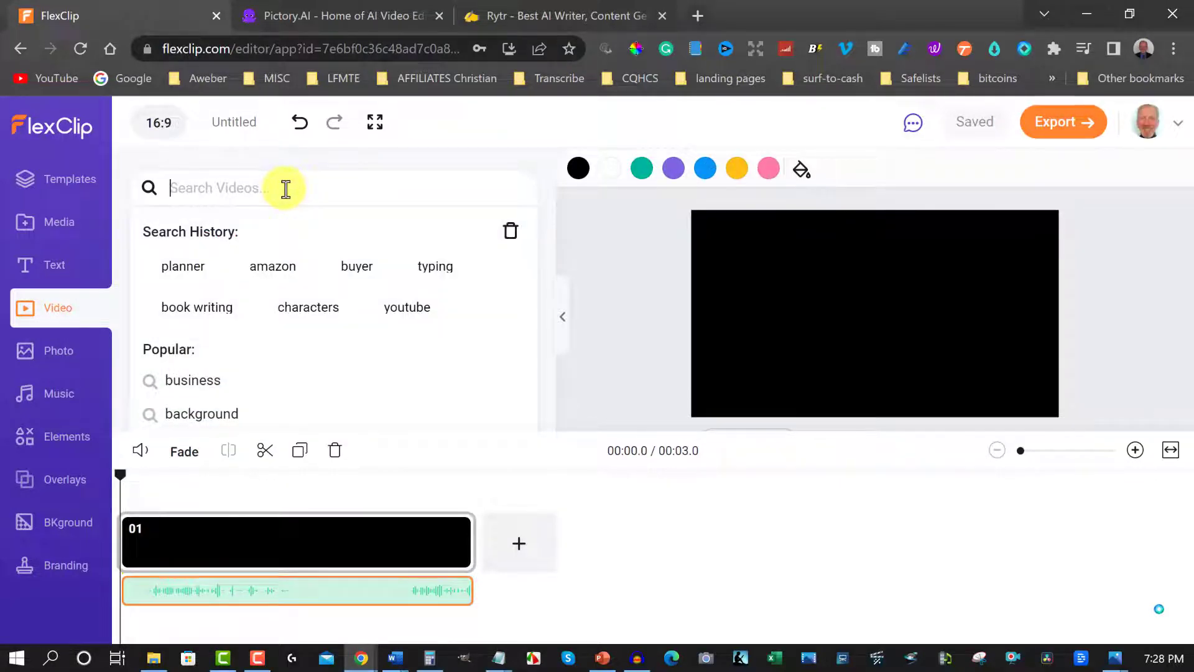
{"action": "left_click", "coordinate": [274, 267]}
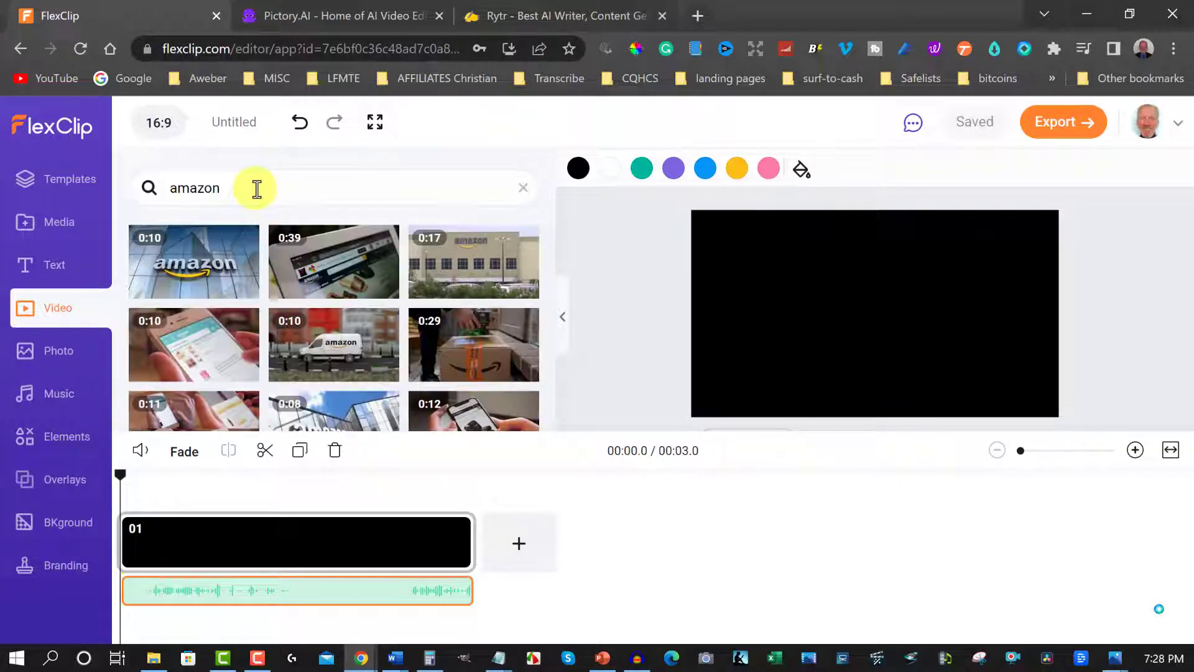
{"action": "left_click", "coordinate": [142, 184]}
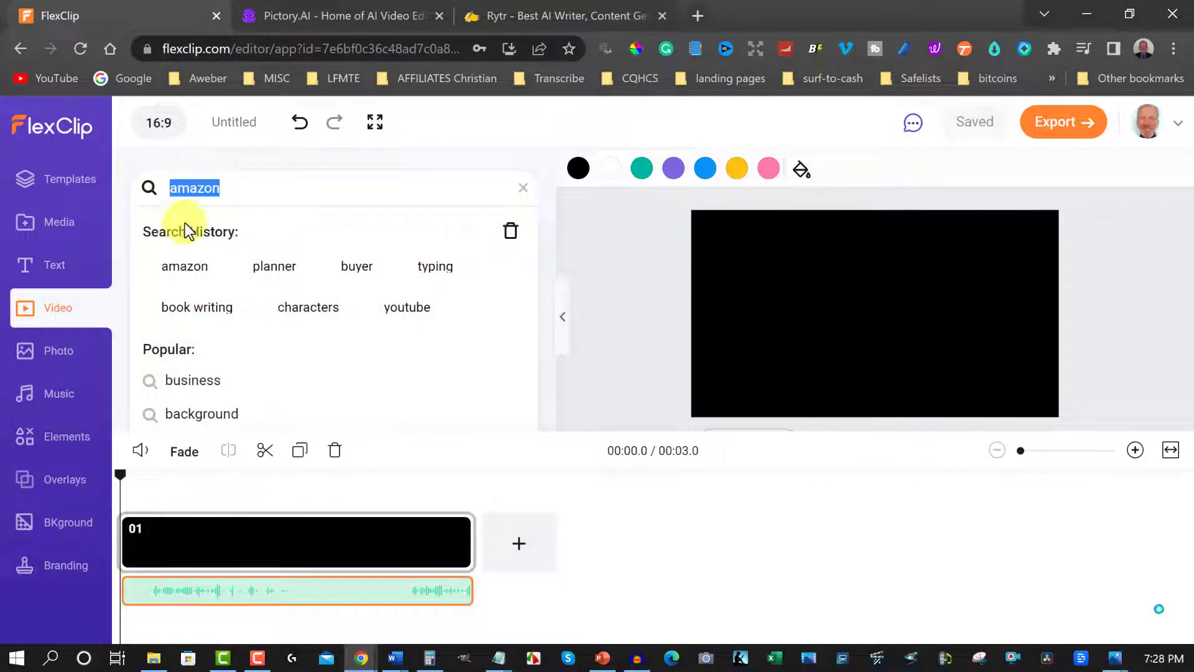
{"action": "left_click", "coordinate": [209, 308]}
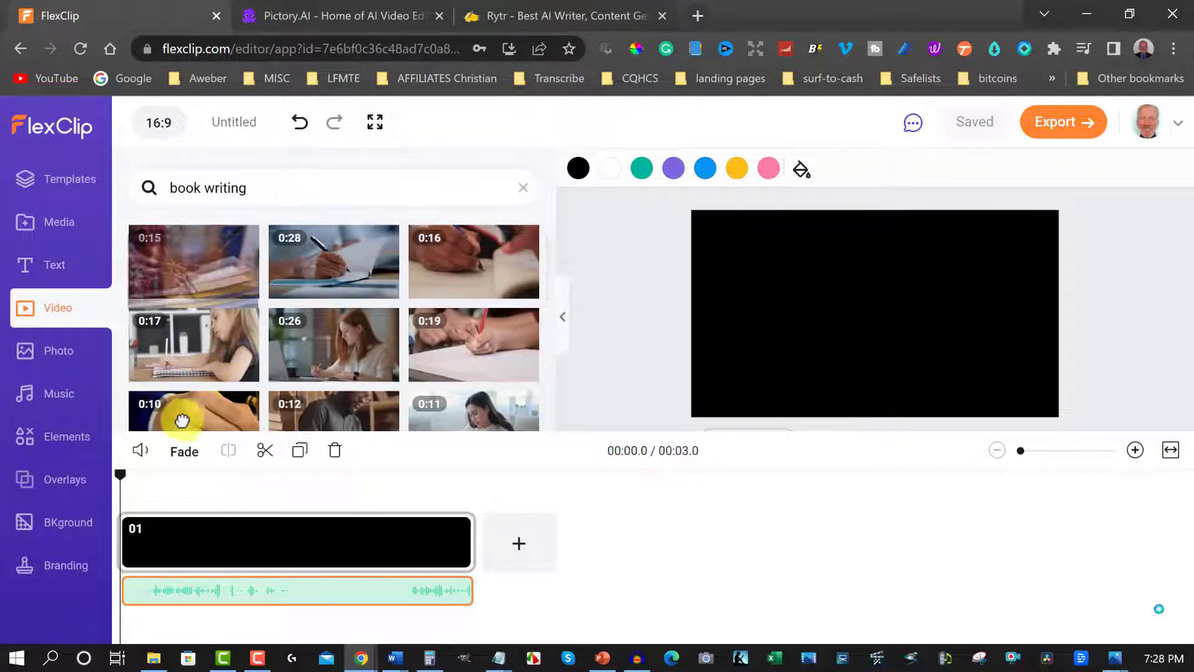
{"action": "left_click_drag", "start_coordinate": [175, 427], "coordinate": [199, 547]}
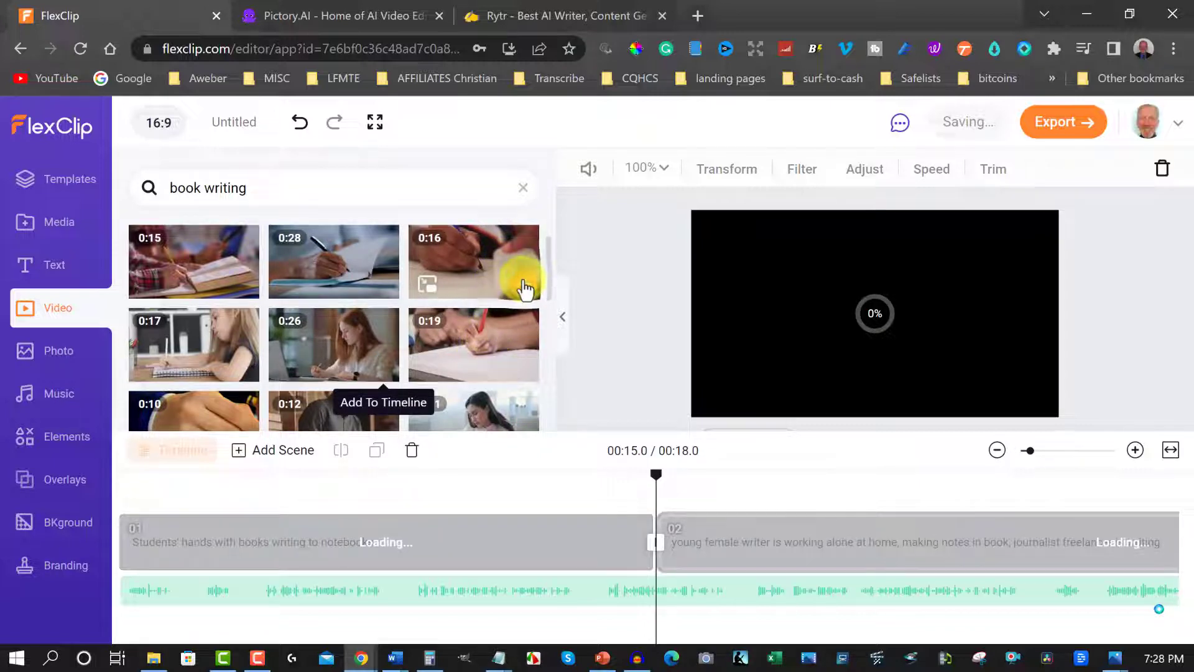
Step: Add six more writing clips as scenes 03–08, bringing the video to 02:20
{"action": "left_click", "coordinate": [523, 286]}
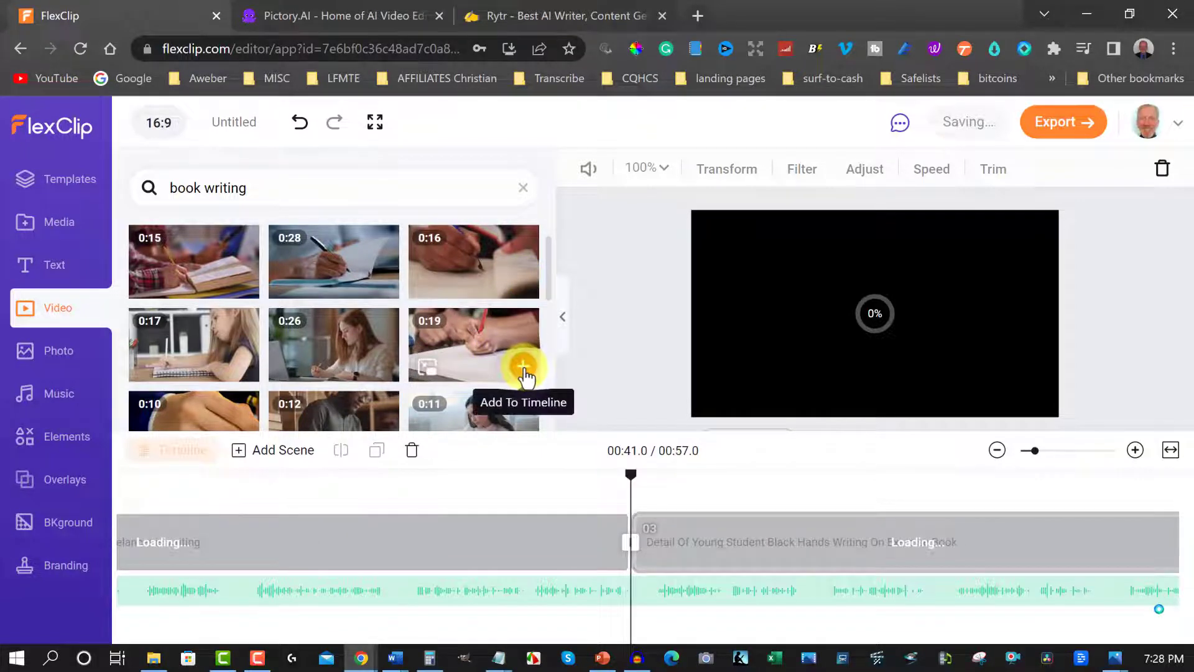
{"action": "left_click", "coordinate": [523, 367]}
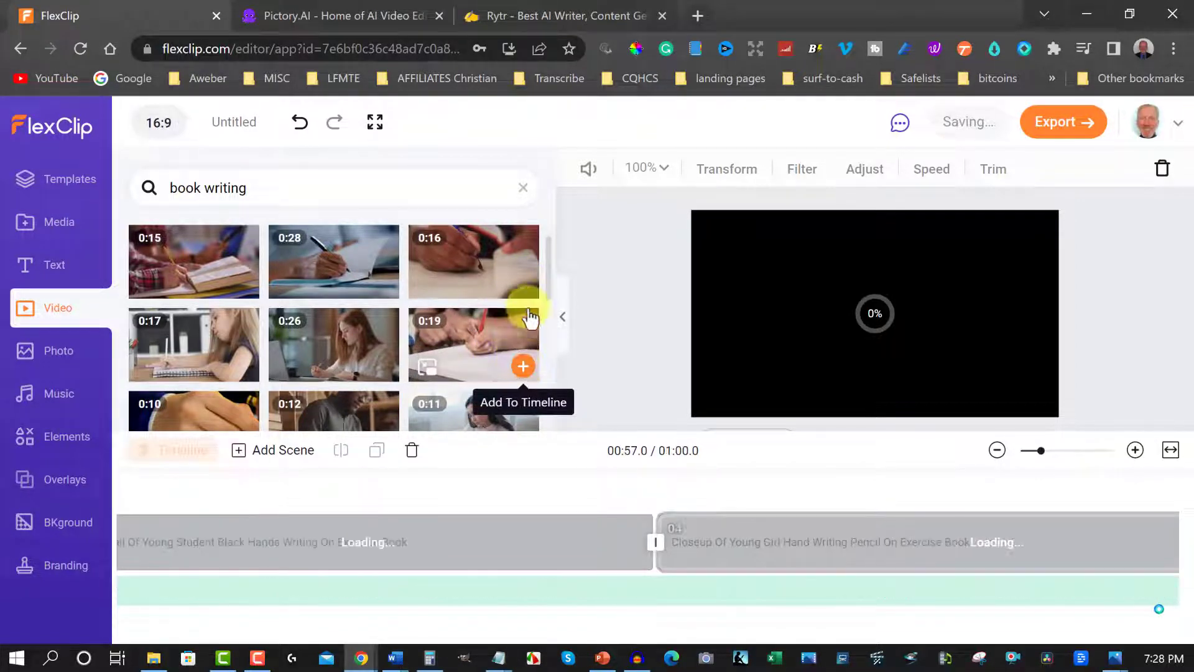
{"action": "left_click_drag", "start_coordinate": [551, 277], "coordinate": [561, 351]}
{"action": "scroll", "coordinate": [560, 351], "scroll_direction": "down", "scroll_amount": 4}
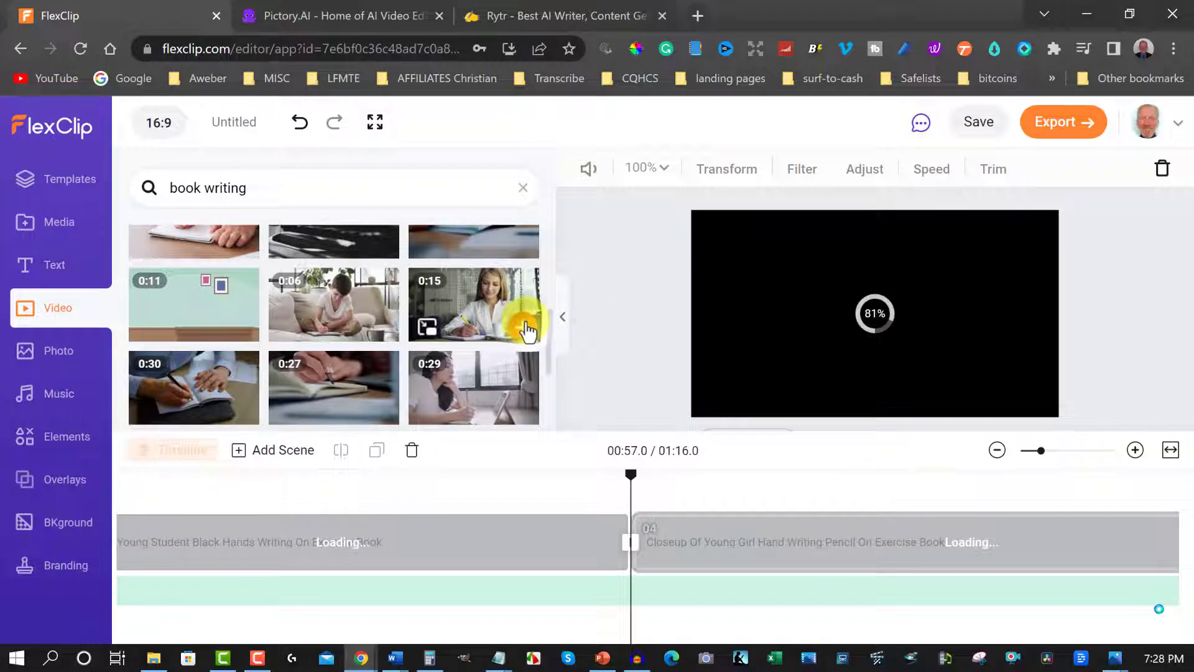
{"action": "left_click", "coordinate": [524, 328]}
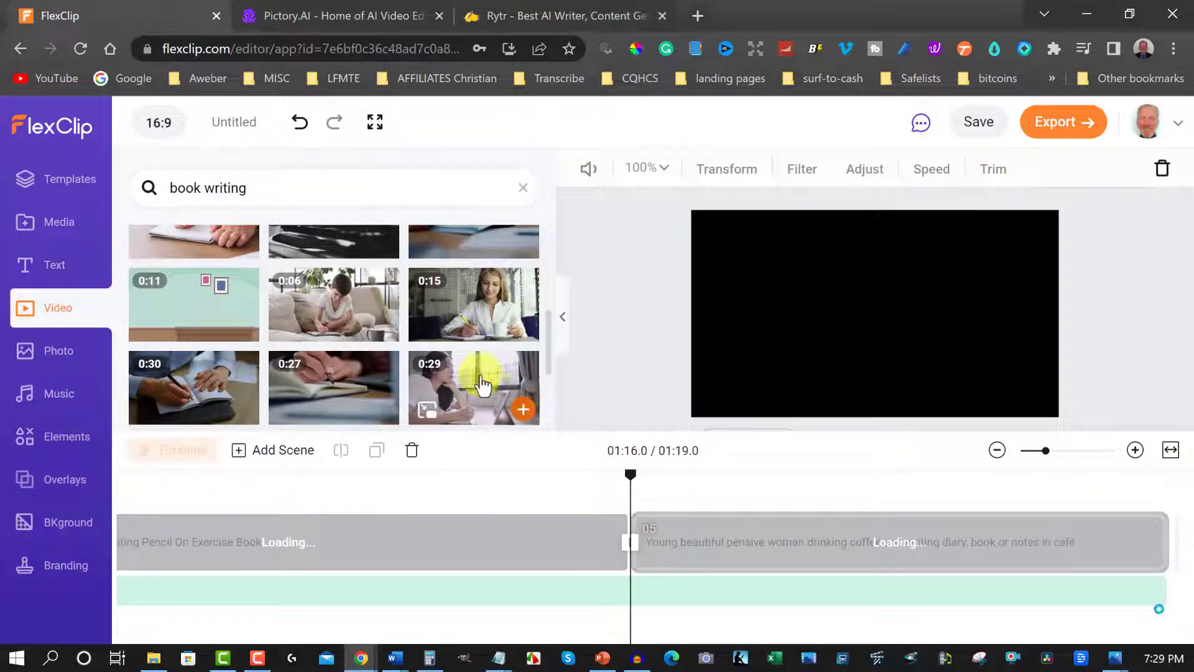
{"action": "left_click", "coordinate": [488, 317]}
{"action": "scroll", "coordinate": [489, 314], "scroll_direction": "down", "scroll_amount": 5}
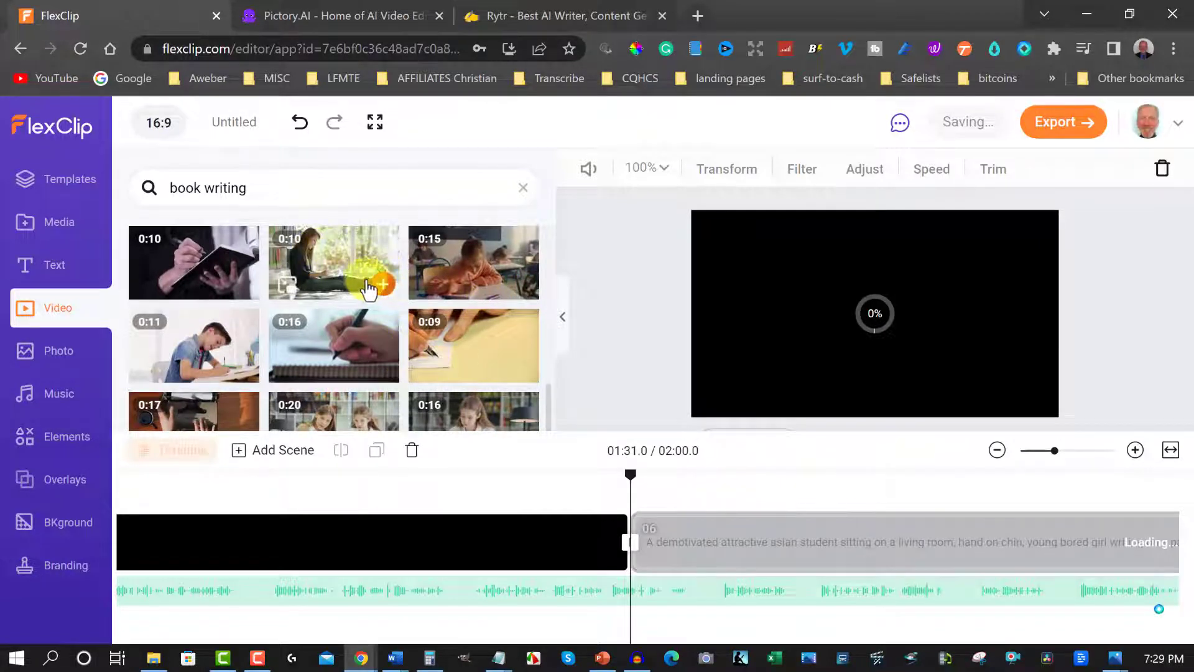
{"action": "left_click", "coordinate": [244, 289]}
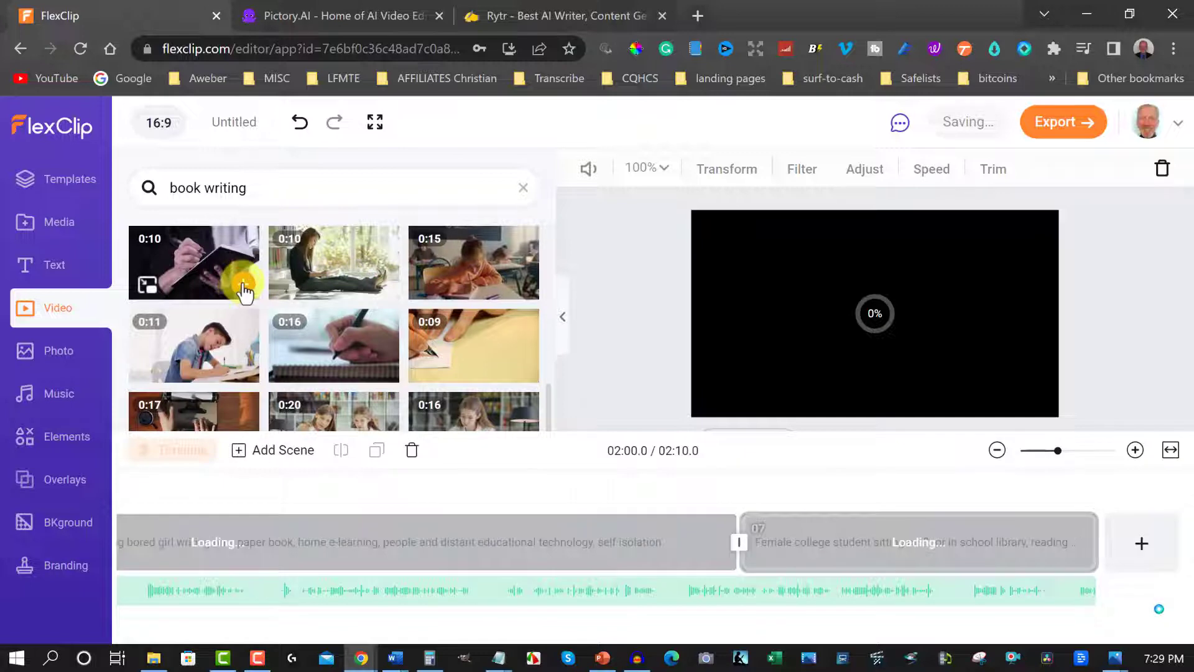
{"action": "left_click", "coordinate": [244, 289]}
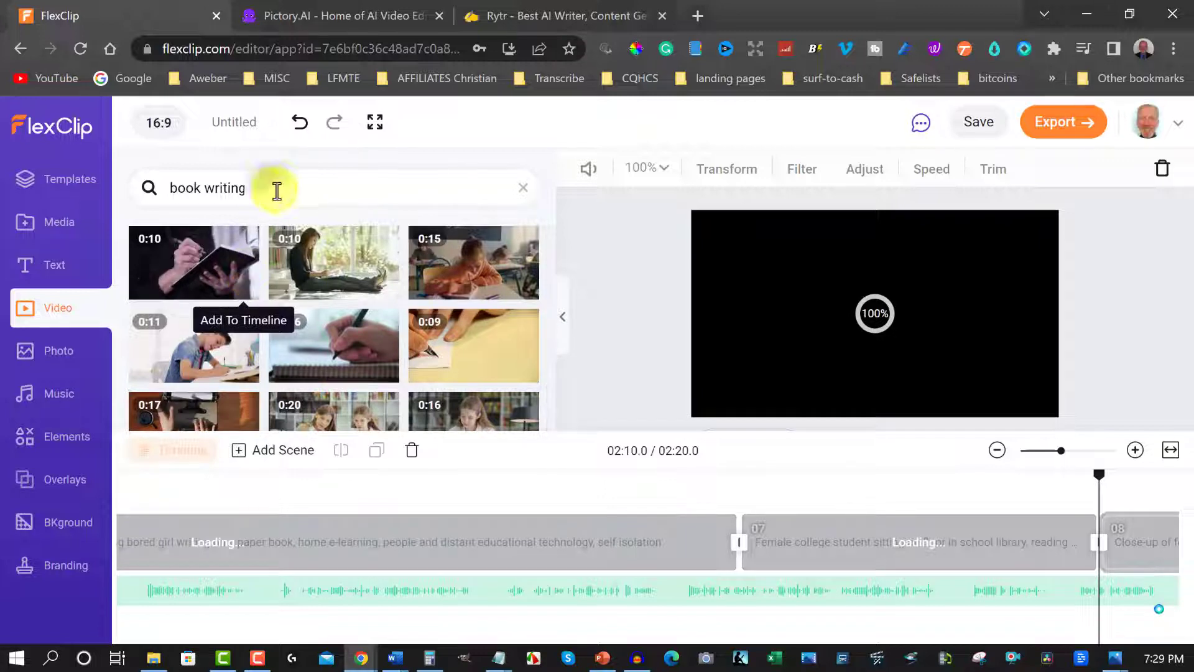
Step: Search stock videos for 'amazon' and add three Amazon clips as new scenes
{"action": "left_click", "coordinate": [149, 186]}
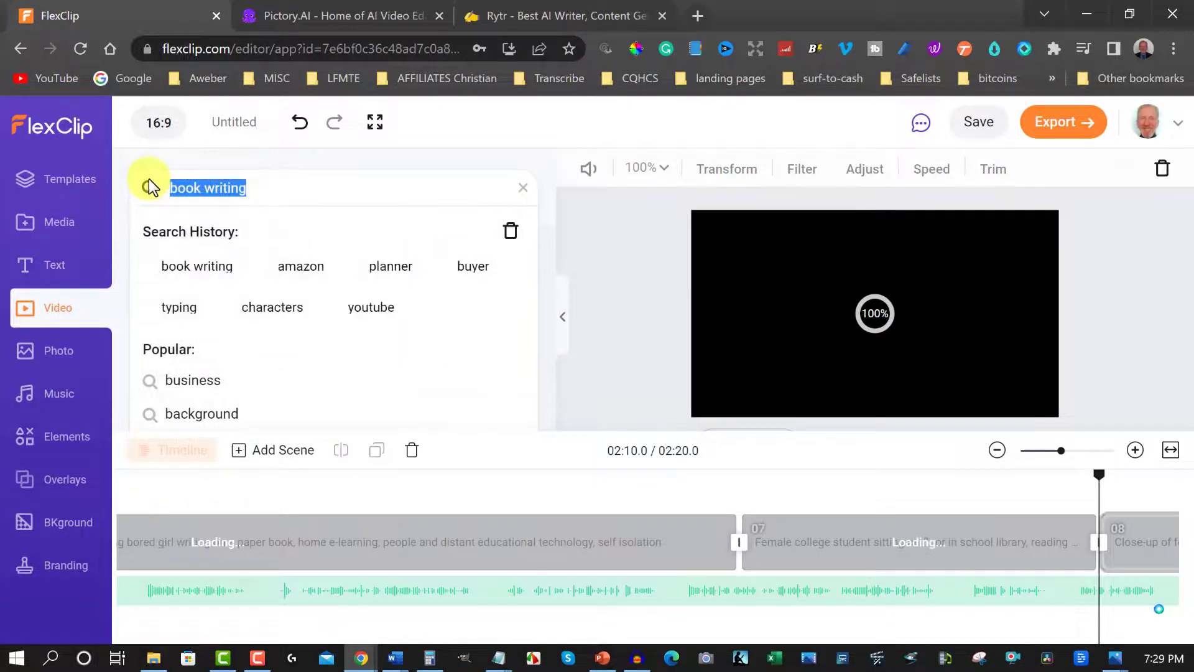
{"action": "type", "text": "ama"}
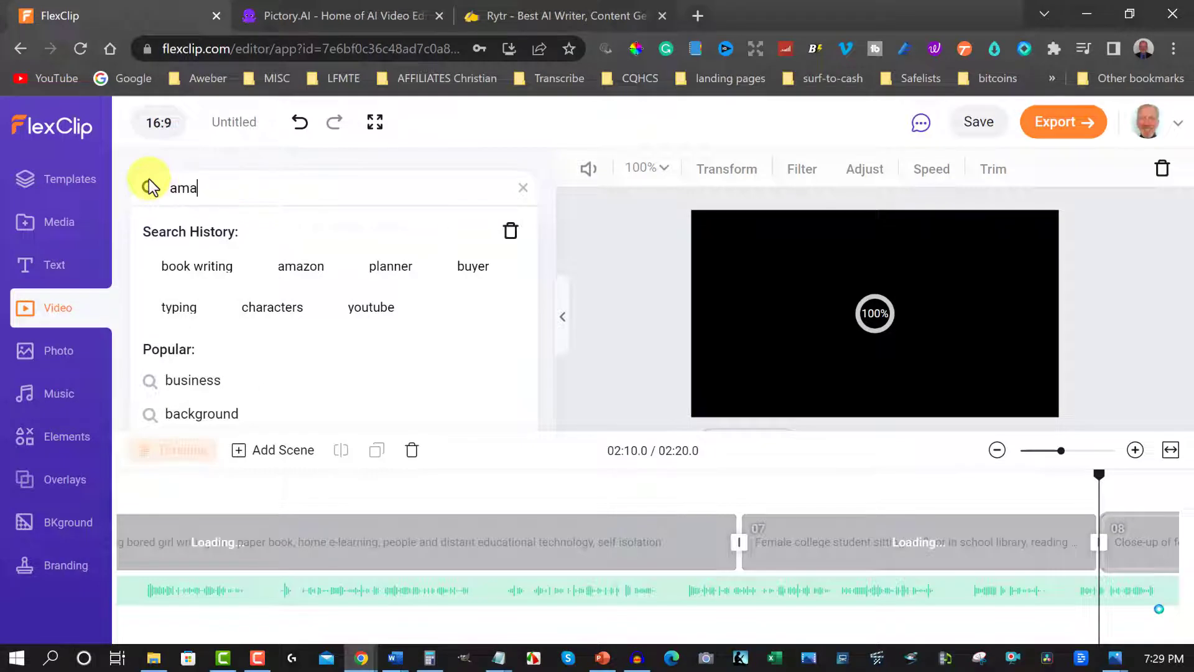
{"action": "type", "text": "zon"}
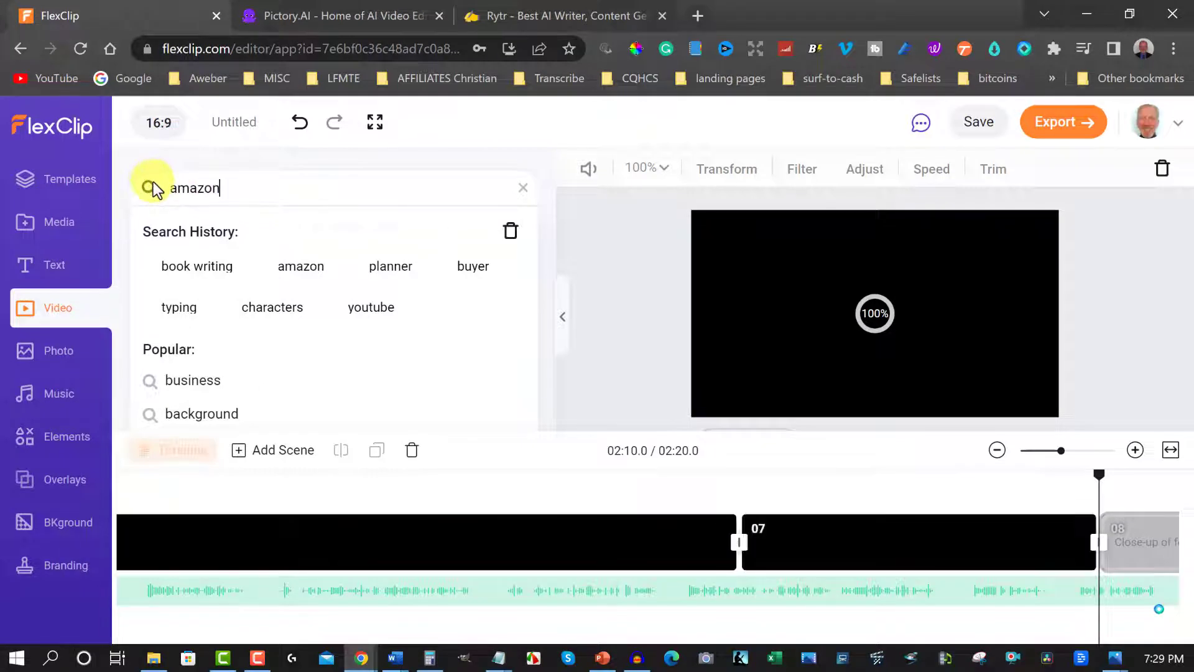
{"action": "left_click", "coordinate": [149, 188]}
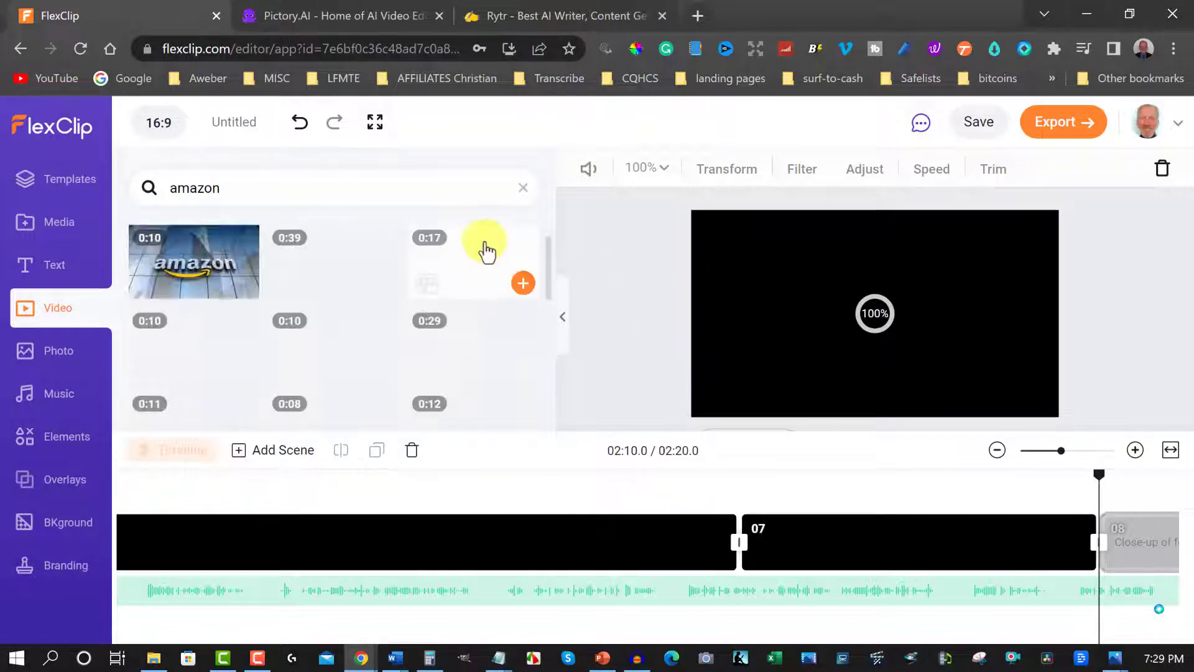
{"action": "mouse_move", "coordinate": [221, 267]}
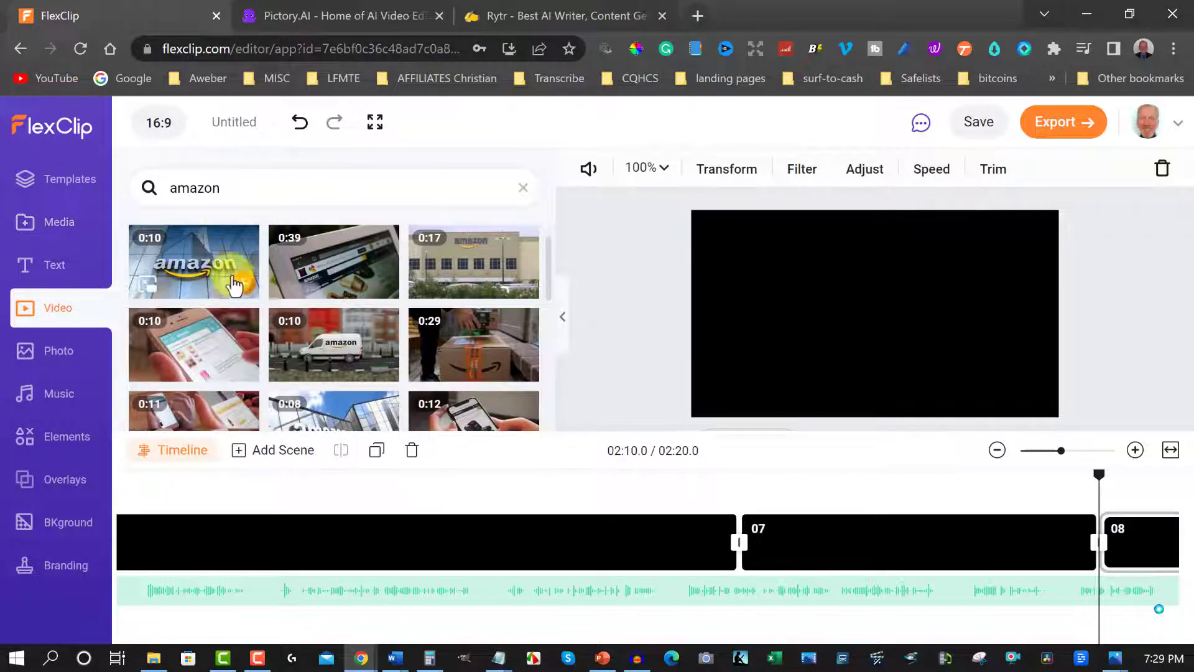
{"action": "left_click", "coordinate": [242, 286]}
{"action": "mouse_move", "coordinate": [384, 287]}
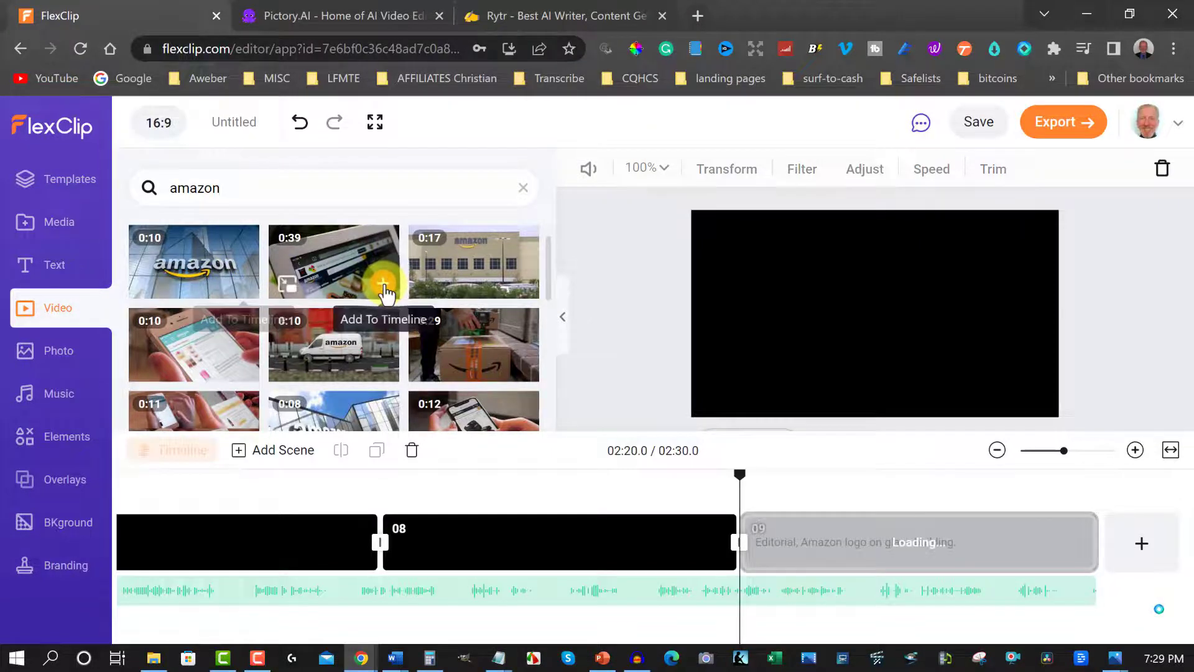
{"action": "left_click", "coordinate": [246, 368]}
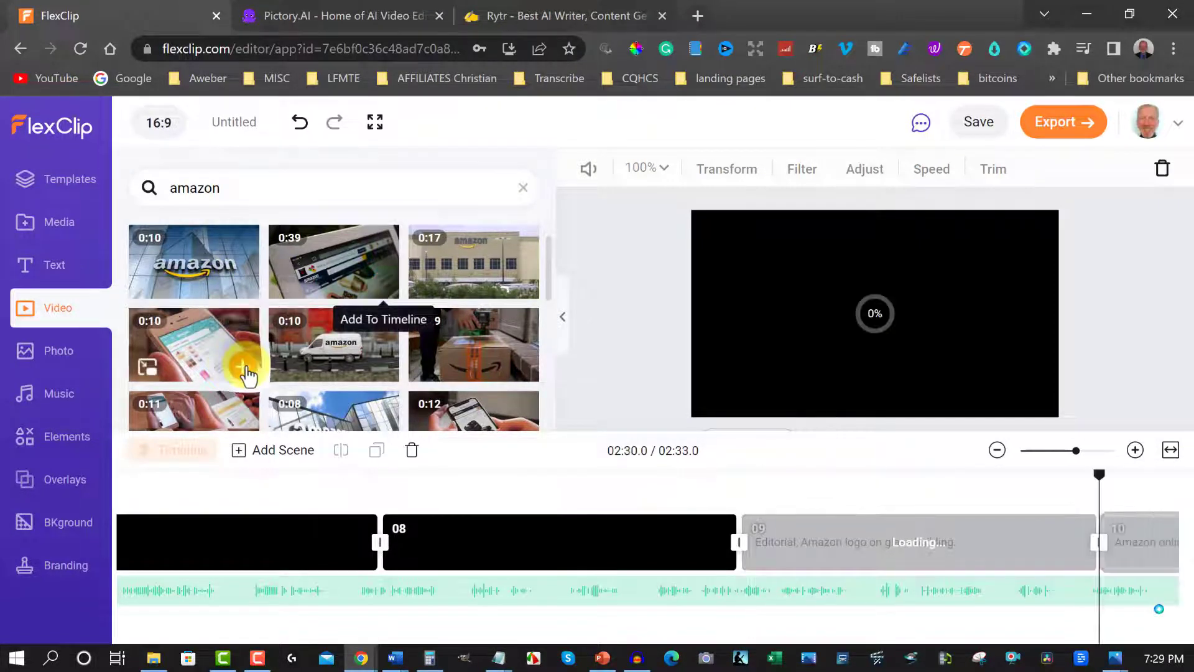
{"action": "left_click", "coordinate": [244, 367]}
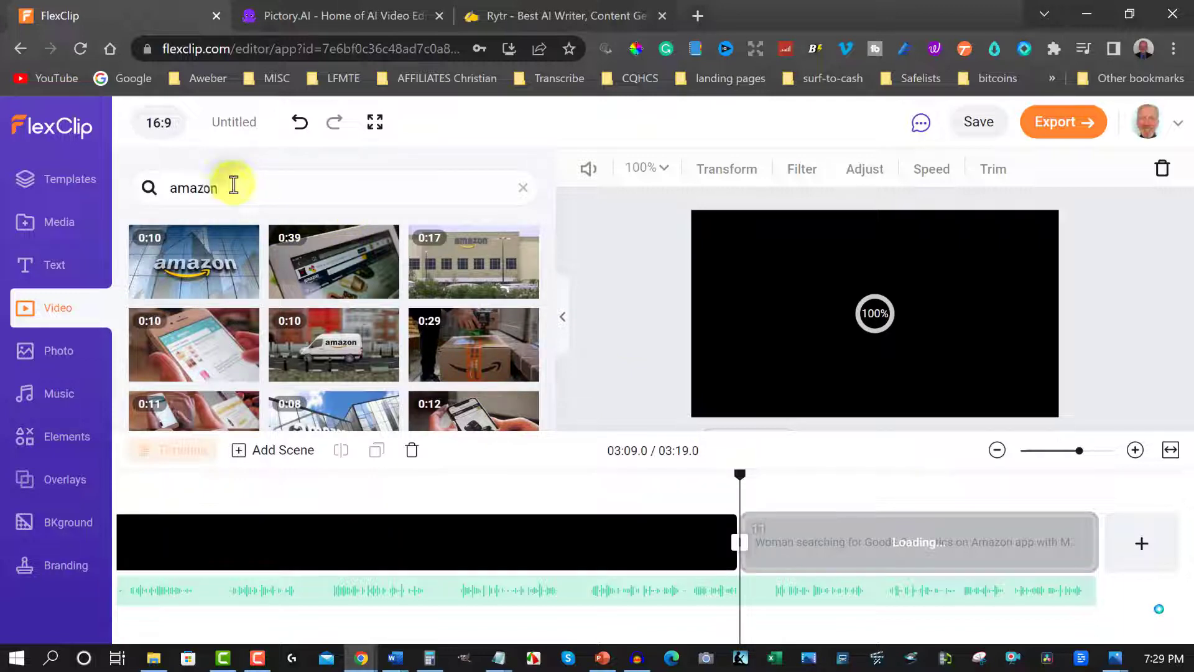
Step: Search for 'selling' and add four clips as scenes, reaching scene 16 at 04:55
{"action": "left_click", "coordinate": [199, 187]}
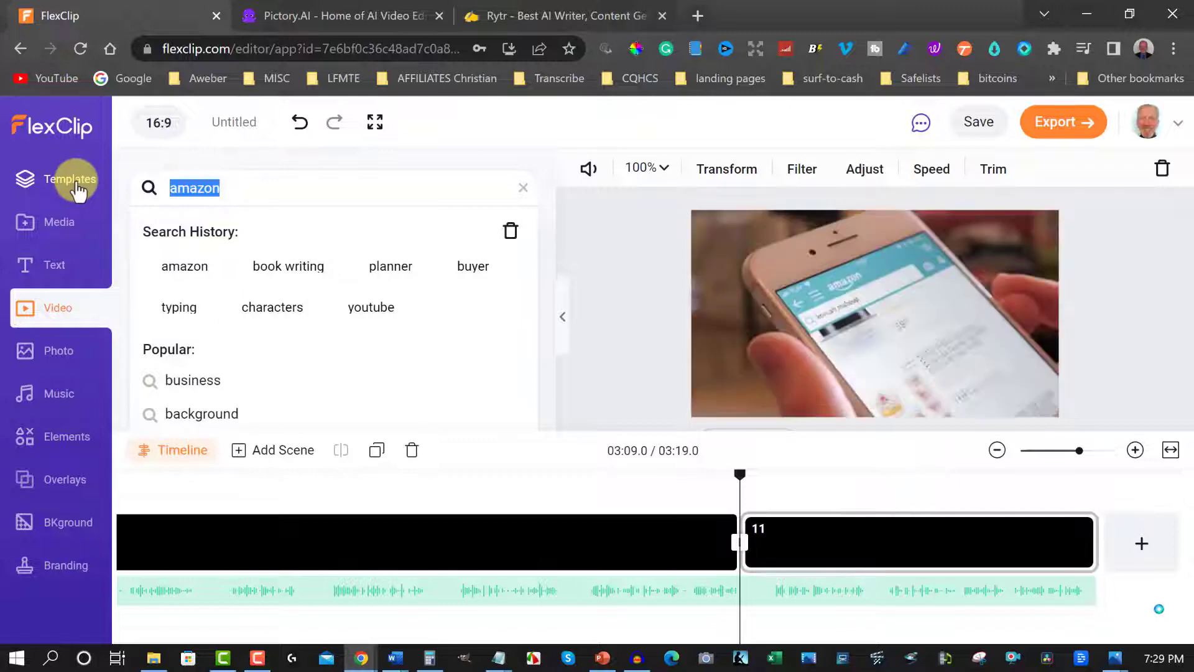
{"action": "type", "text": "sellin"}
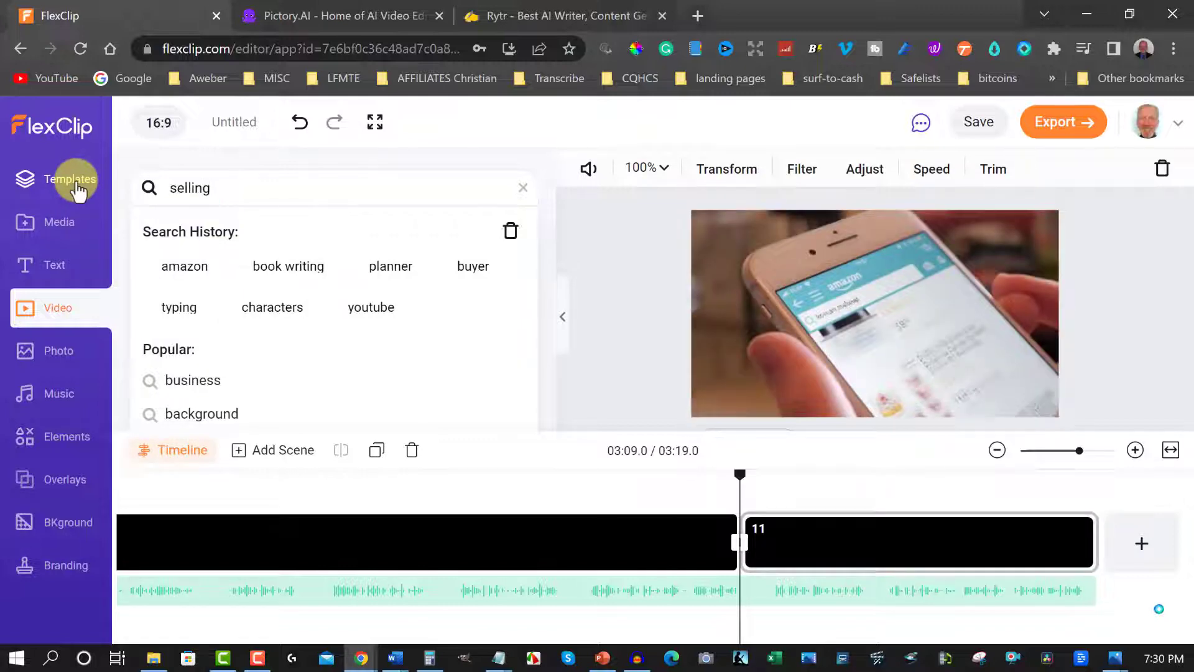
{"action": "type", "text": "g"}
{"action": "key", "text": "Return"}
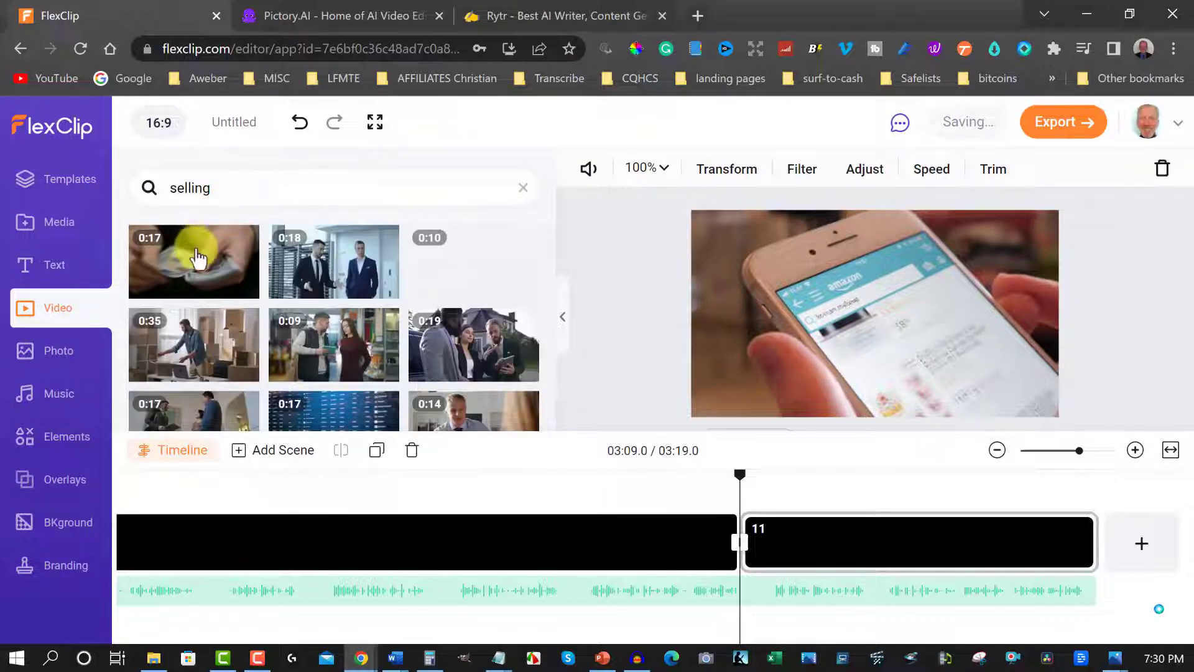
{"action": "mouse_move", "coordinate": [208, 264]}
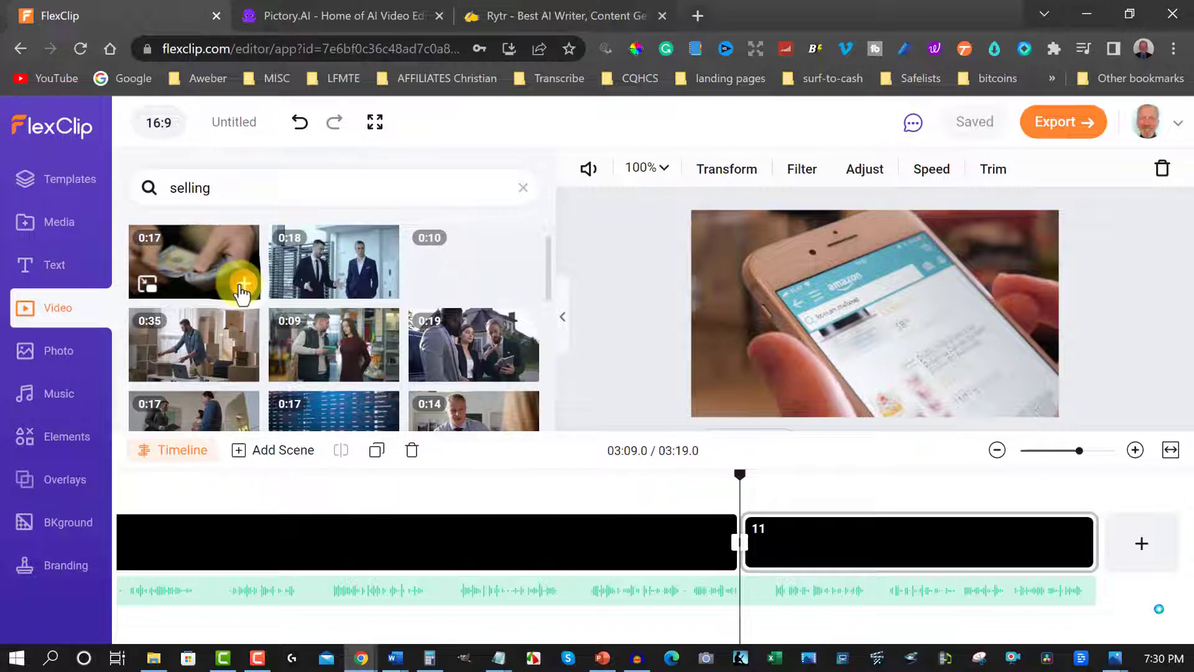
{"action": "left_click", "coordinate": [432, 376]}
{"action": "mouse_move", "coordinate": [386, 259]}
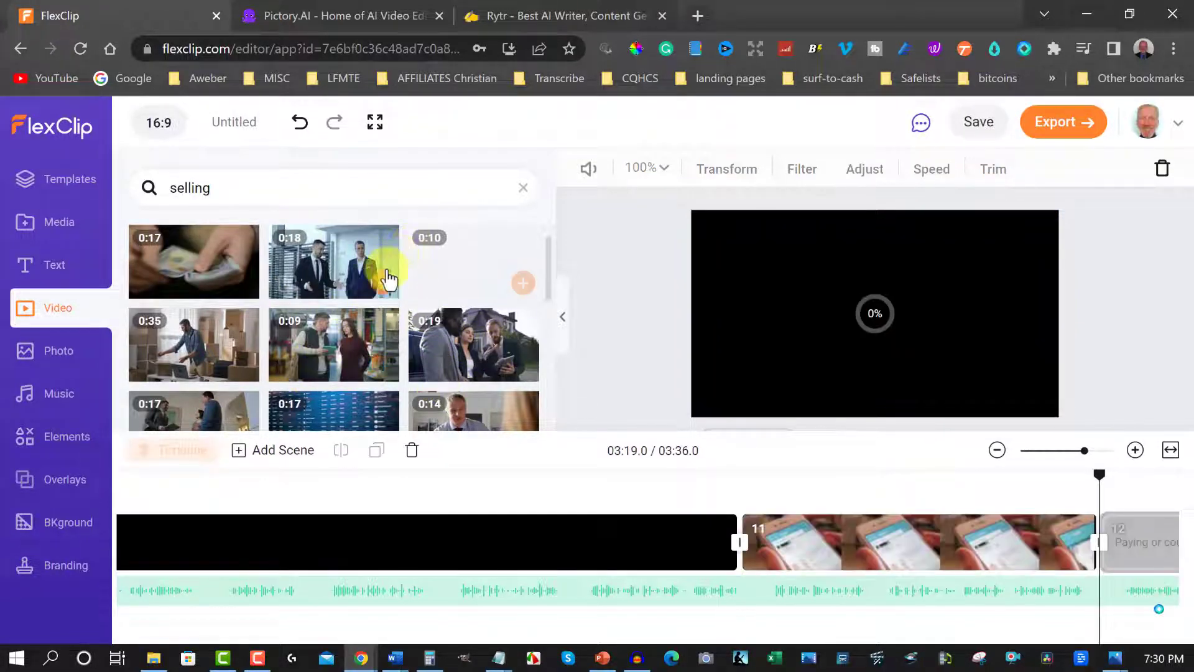
{"action": "left_click", "coordinate": [382, 285]}
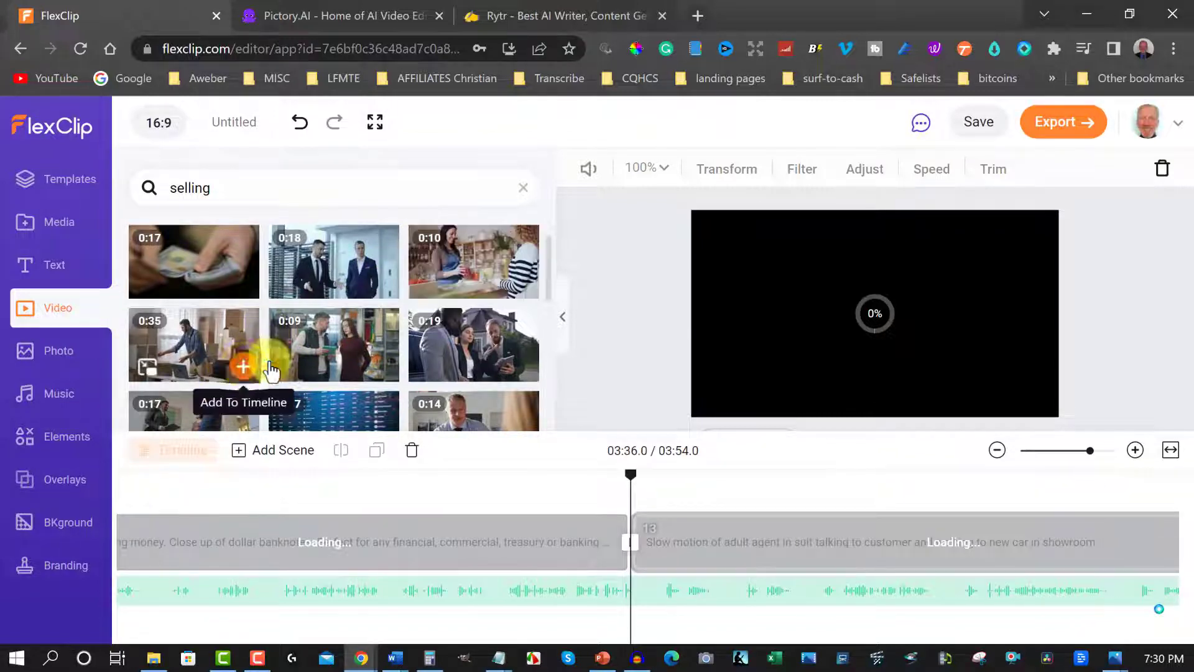
{"action": "left_click", "coordinate": [254, 364]}
{"action": "scroll", "coordinate": [233, 327], "scroll_direction": "down", "scroll_amount": 5}
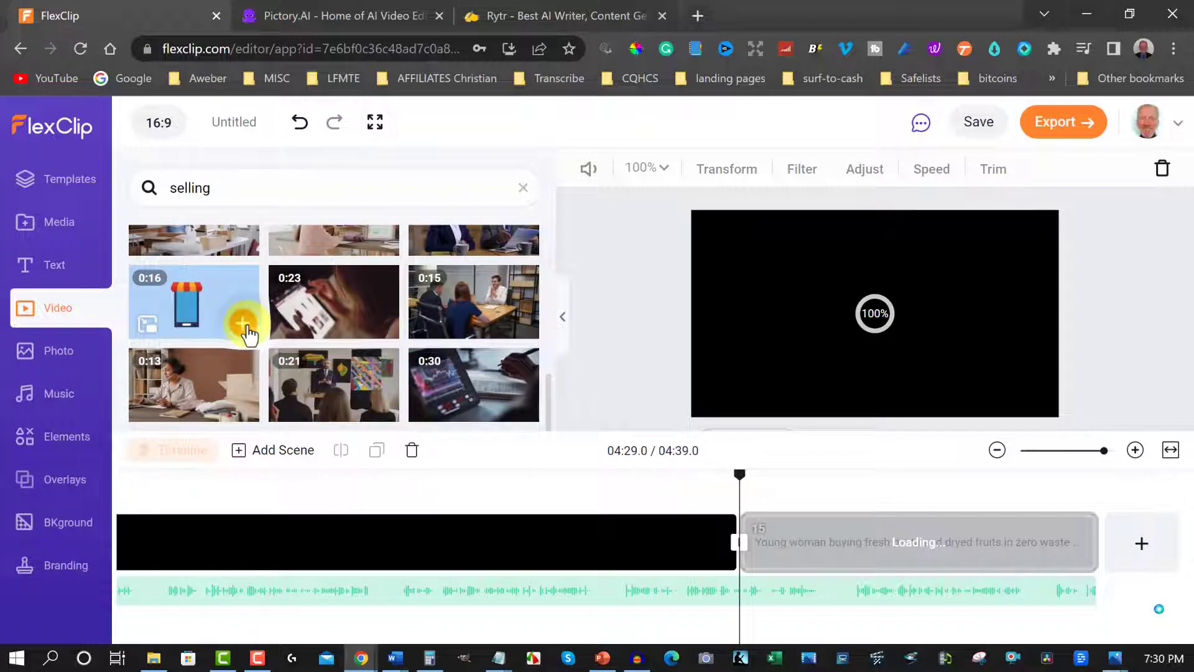
{"action": "left_click", "coordinate": [245, 323]}
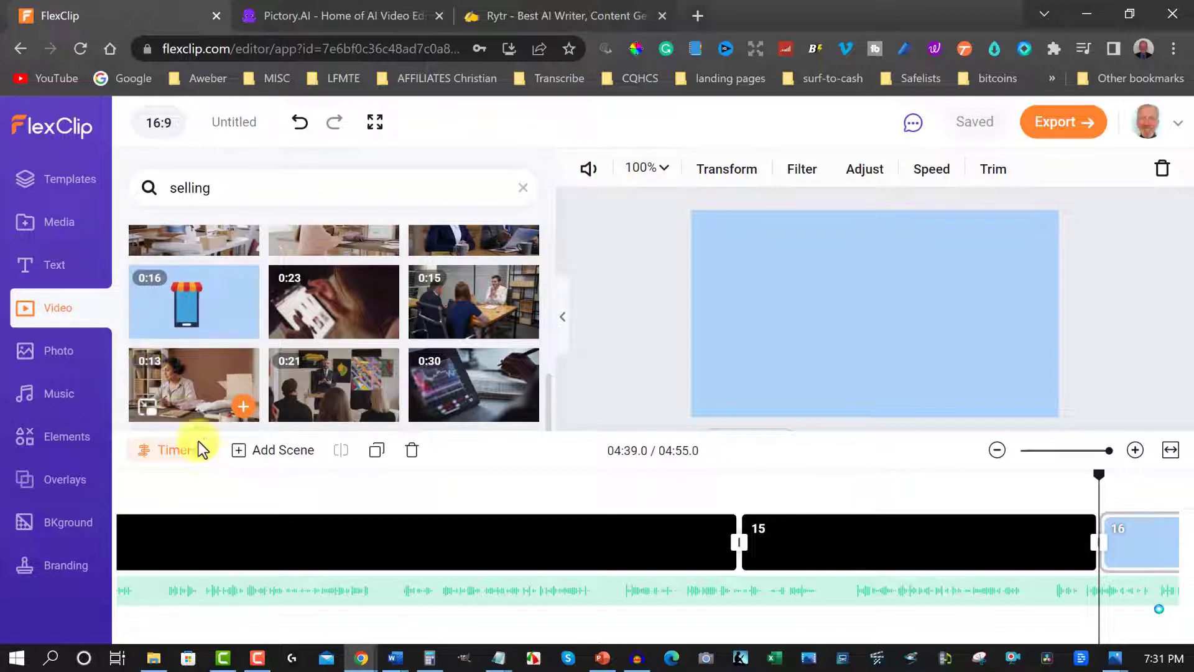
{"action": "left_click", "coordinate": [117, 495]}
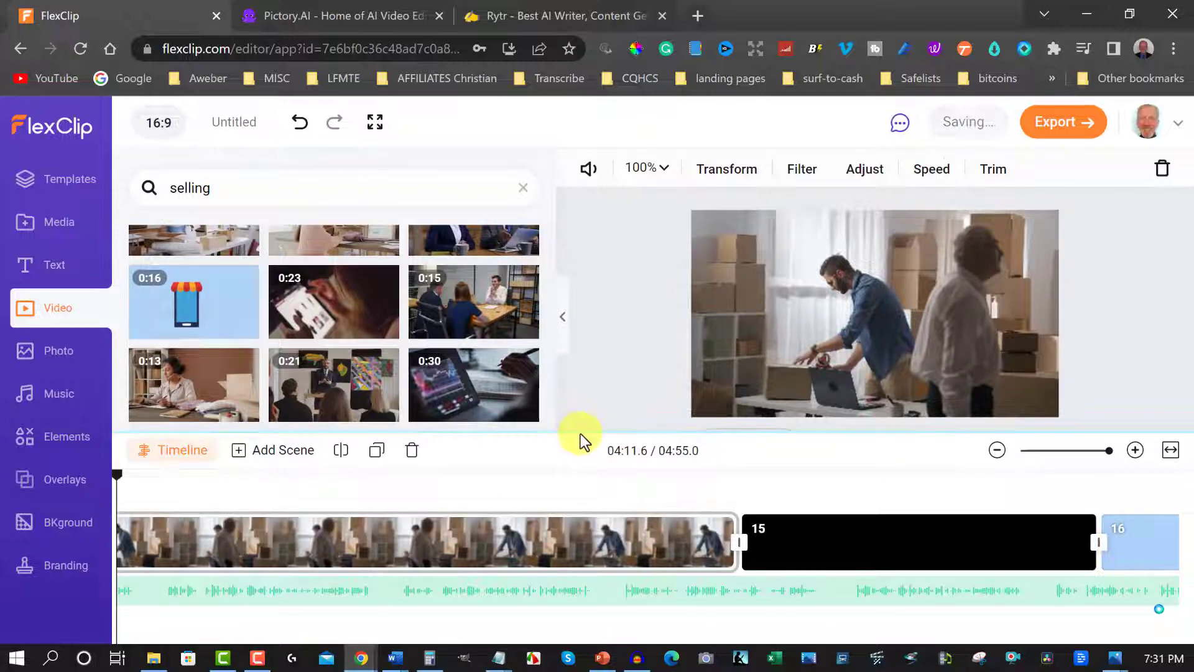
Step: Reveal the preview controls, select scenes 14 and 15, open Basic Text styles, and bring up Document2
{"action": "left_click_drag", "start_coordinate": [581, 439], "coordinate": [589, 476]}
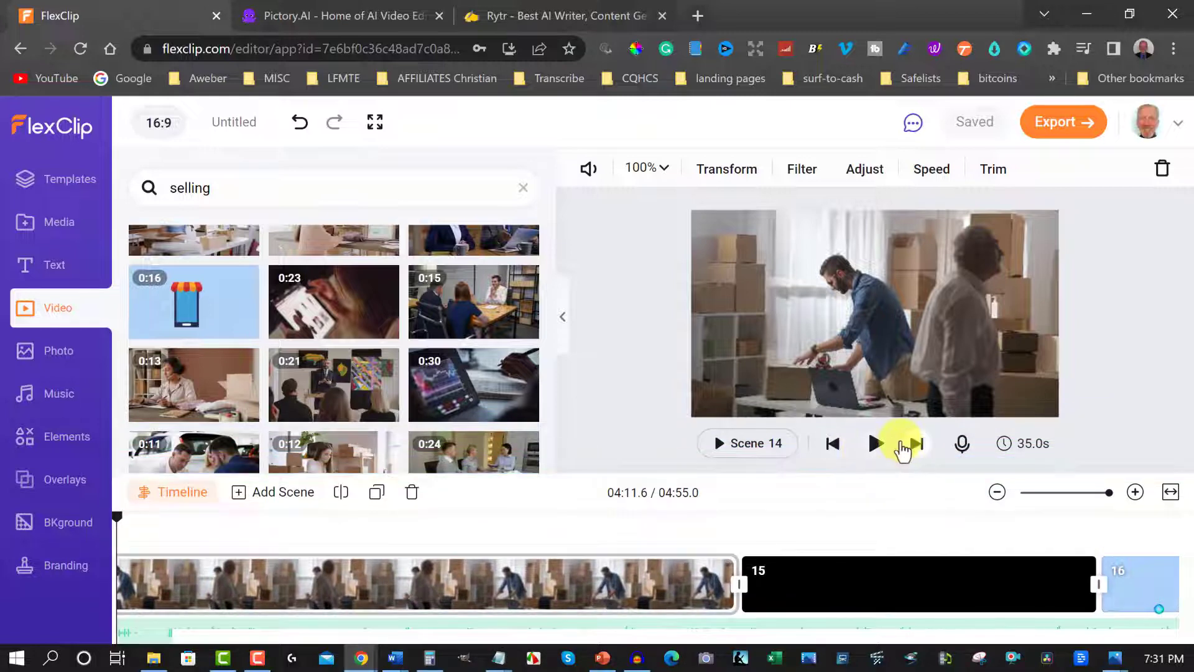
{"action": "left_click", "coordinate": [726, 568]}
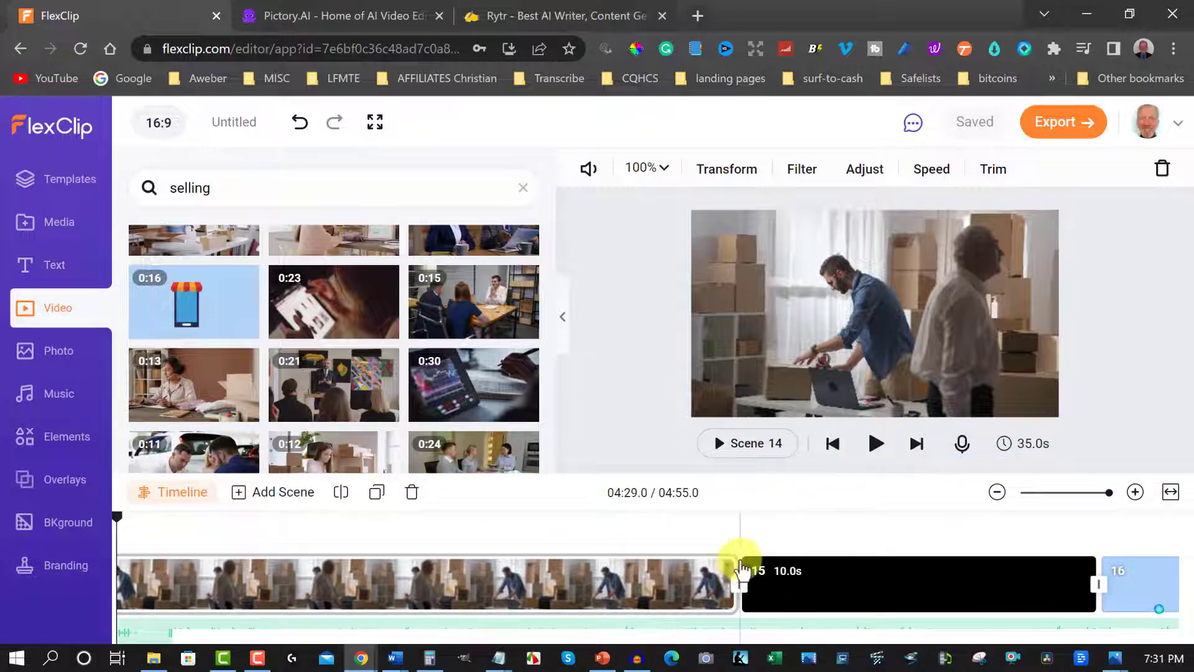
{"action": "left_click", "coordinate": [739, 576]}
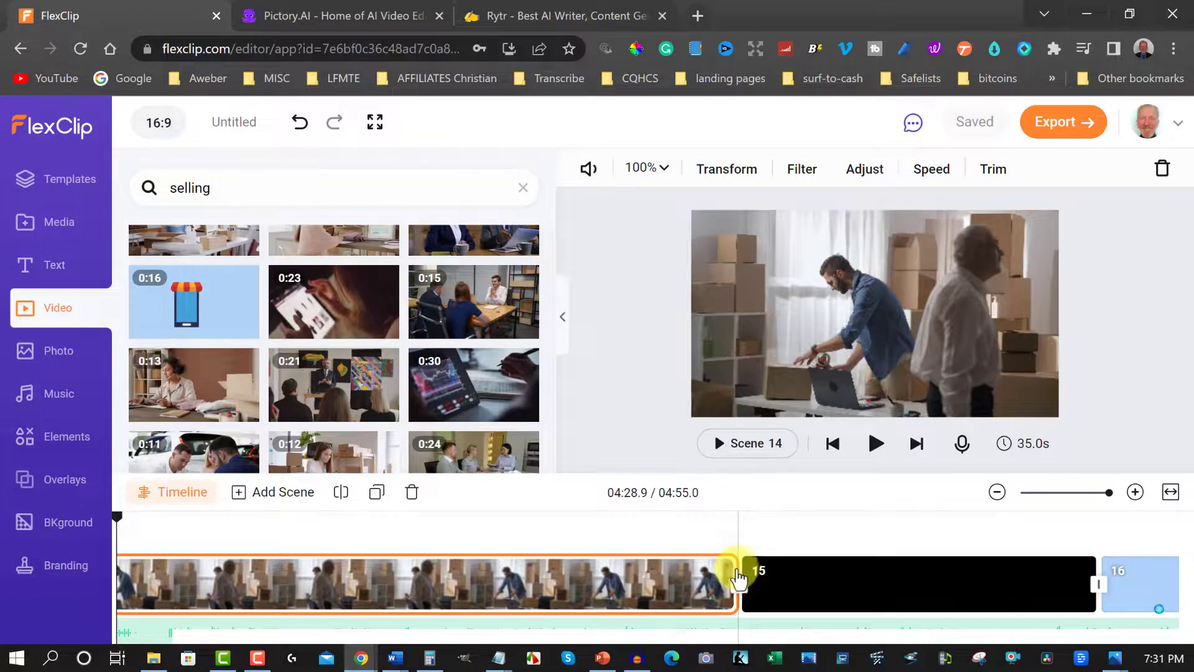
{"action": "left_click", "coordinate": [741, 577]}
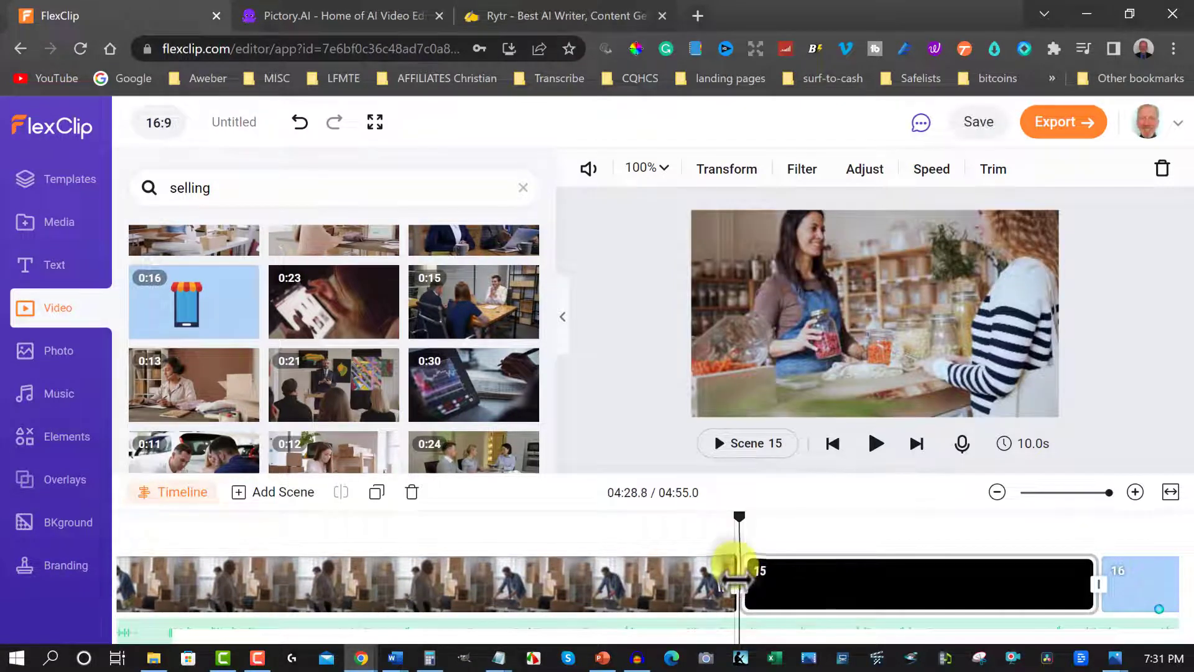
{"action": "mouse_move", "coordinate": [736, 578]}
{"action": "left_mouse_down"}
{"action": "mouse_move", "coordinate": [724, 578]}
{"action": "mouse_move", "coordinate": [741, 577]}
{"action": "left_mouse_up"}
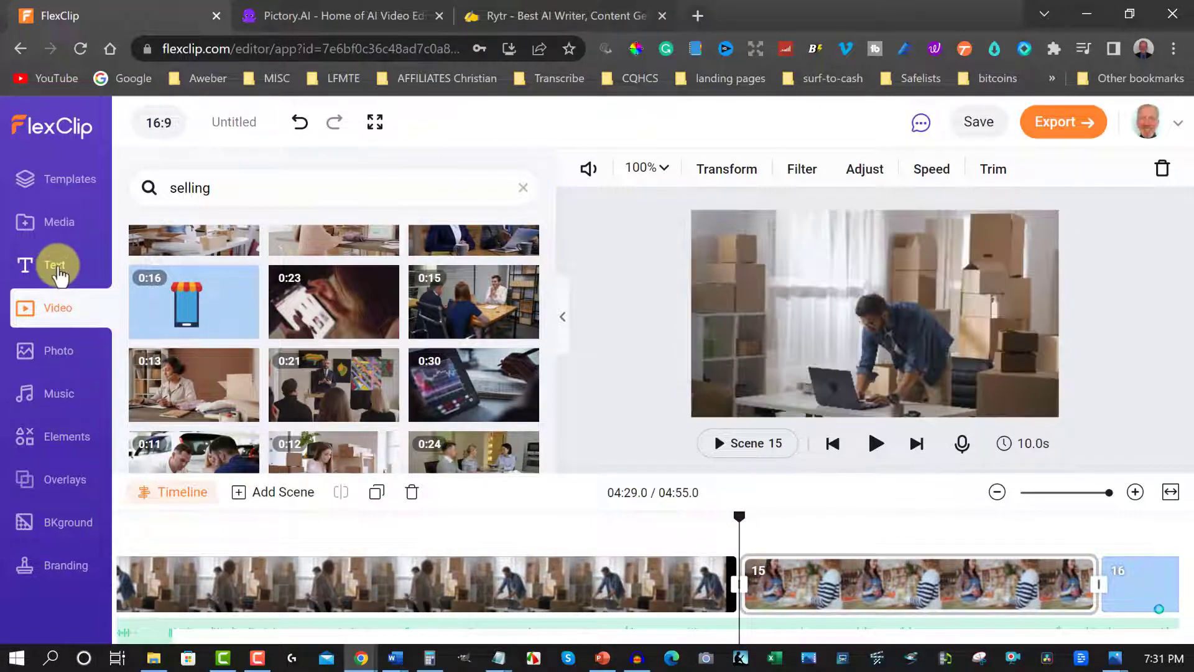
{"action": "left_click", "coordinate": [57, 267]}
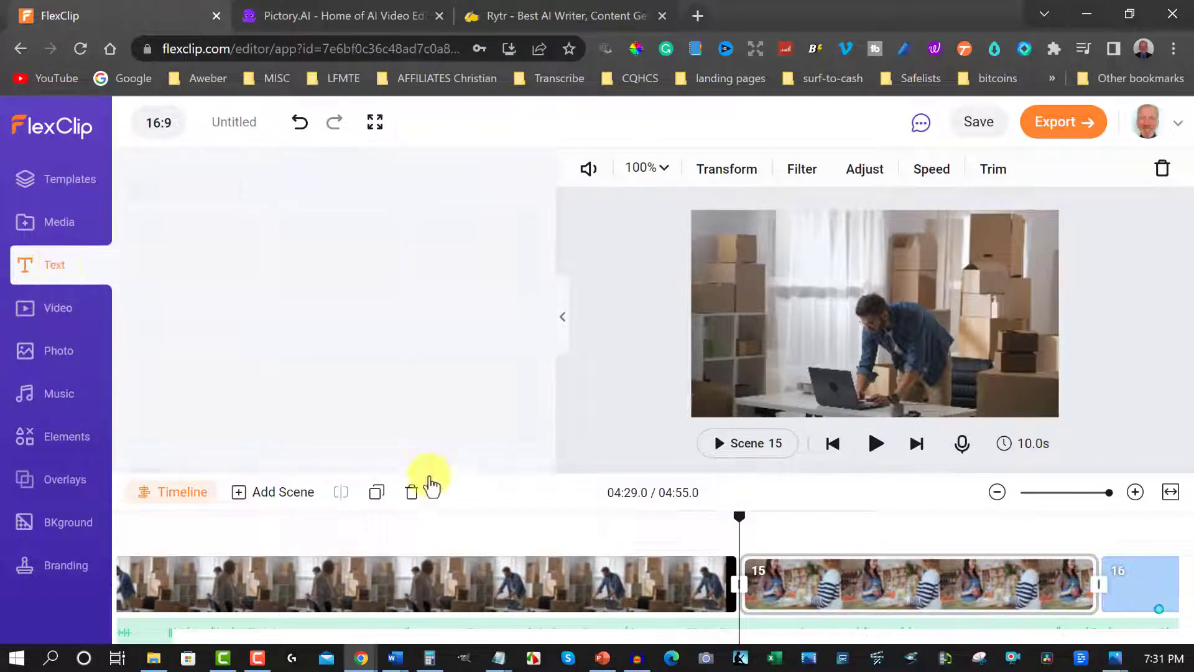
{"action": "left_click", "coordinate": [395, 658]}
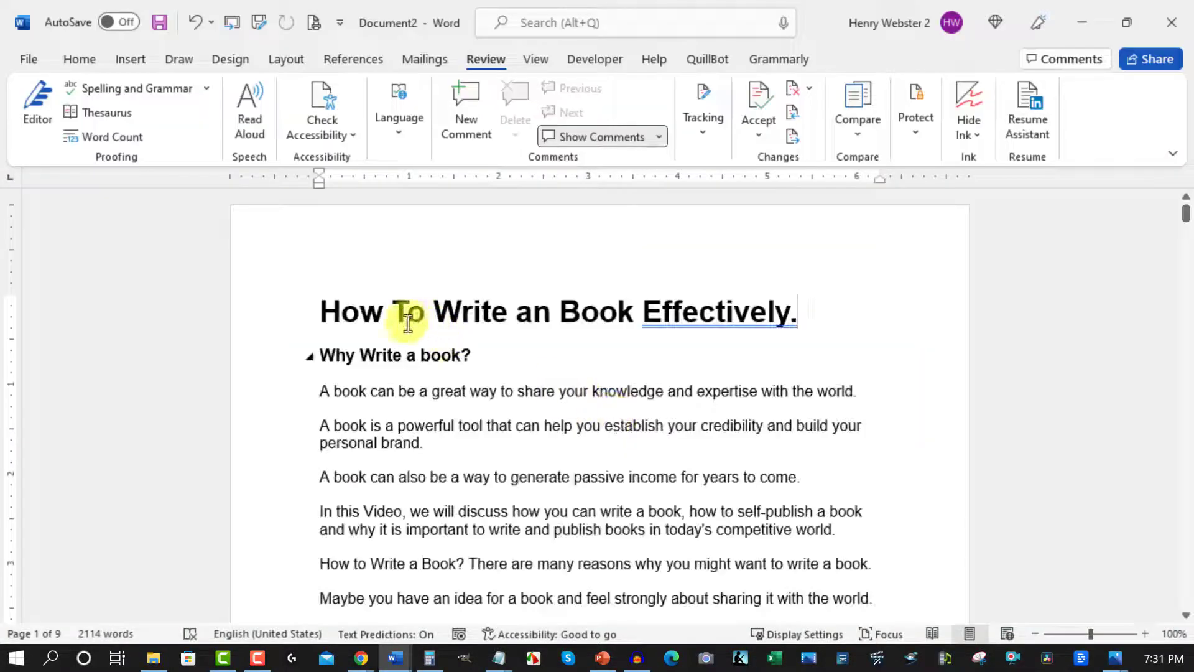
Step: Copy the heading 'How To Write an Book Effectively.' in Word, then minimize Word
{"action": "left_click_drag", "start_coordinate": [314, 308], "coordinate": [754, 309]}
{"action": "key", "text": "ctrl+c"}
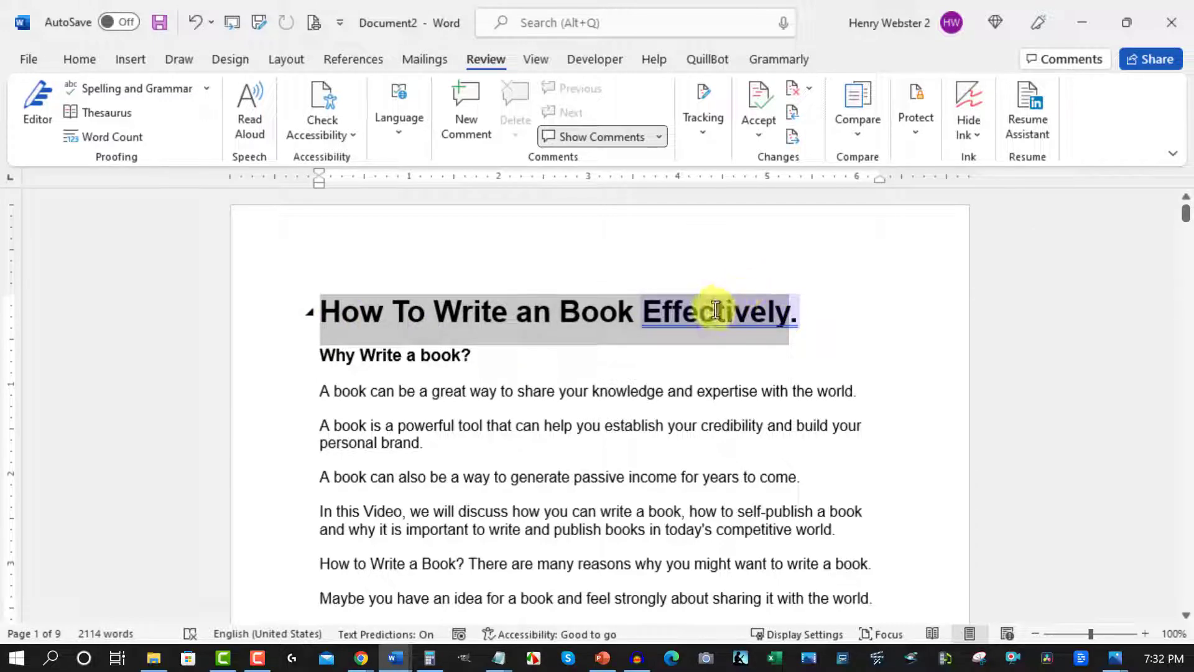
{"action": "mouse_move", "coordinate": [716, 310]}
{"action": "right_click", "coordinate": [602, 307]}
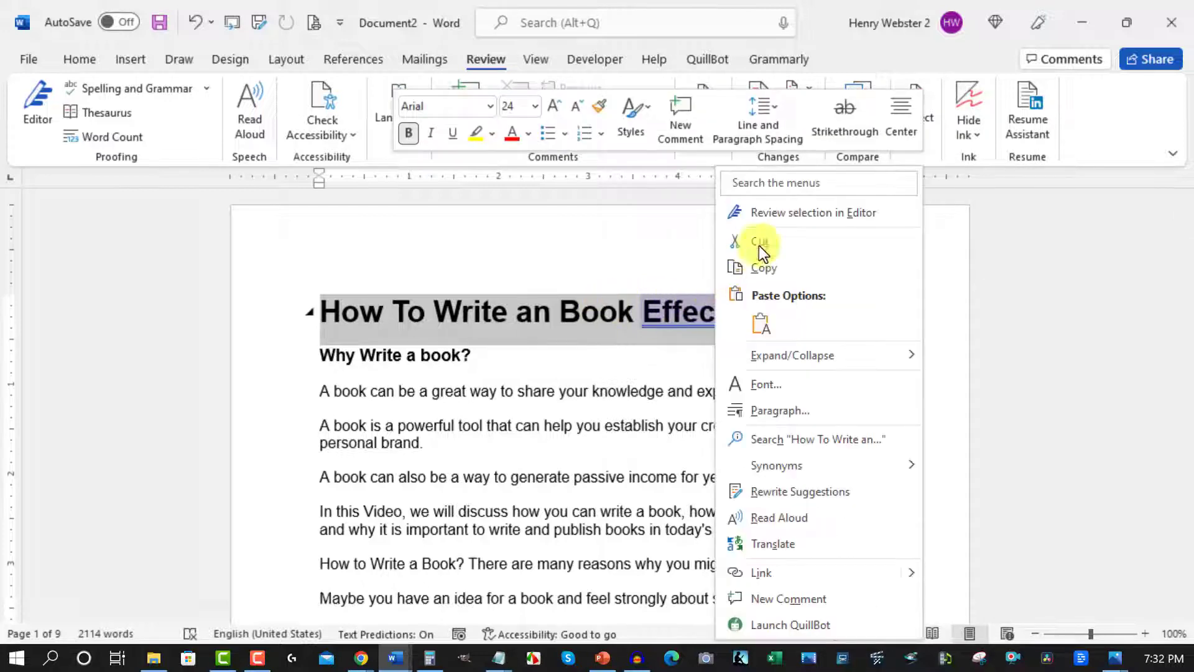
{"action": "left_click", "coordinate": [759, 268]}
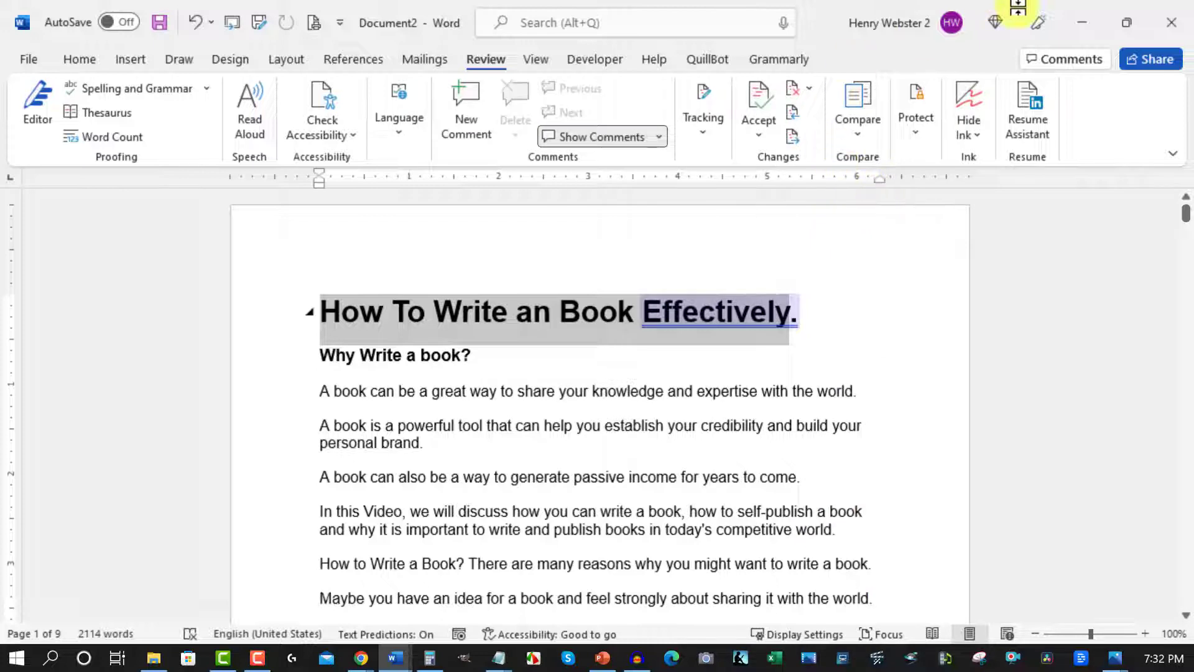
{"action": "left_click", "coordinate": [1081, 20]}
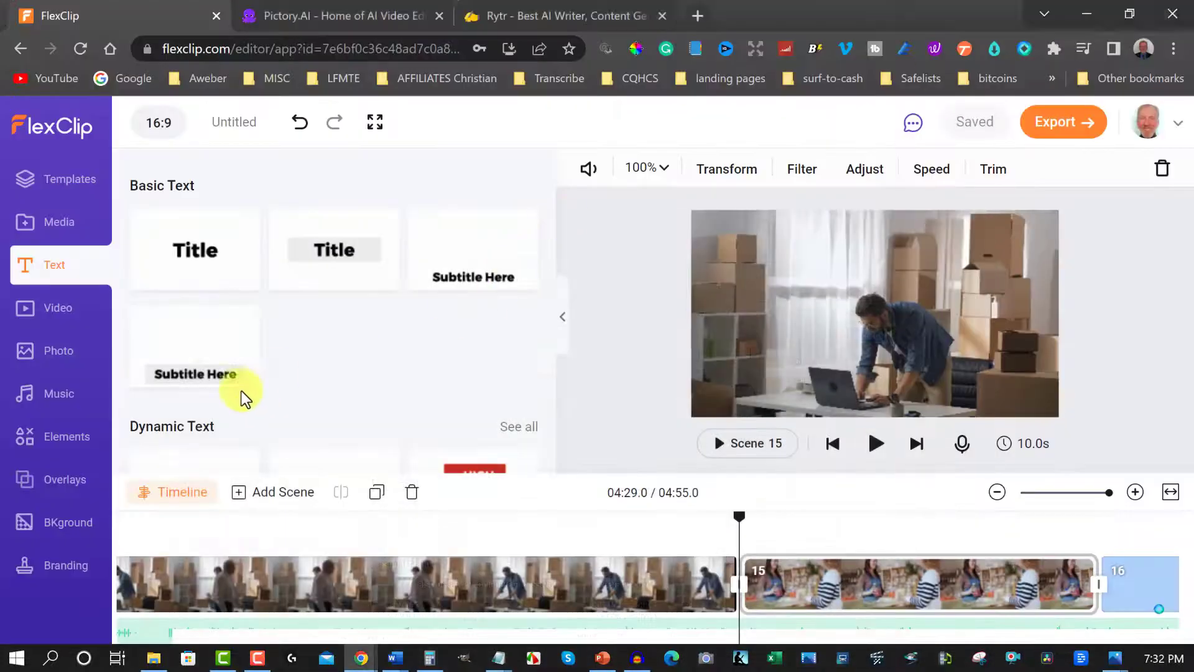
Step: Add a subtitle to scene 15 with the pasted book title, enlarged on the video
{"action": "left_click", "coordinate": [203, 378]}
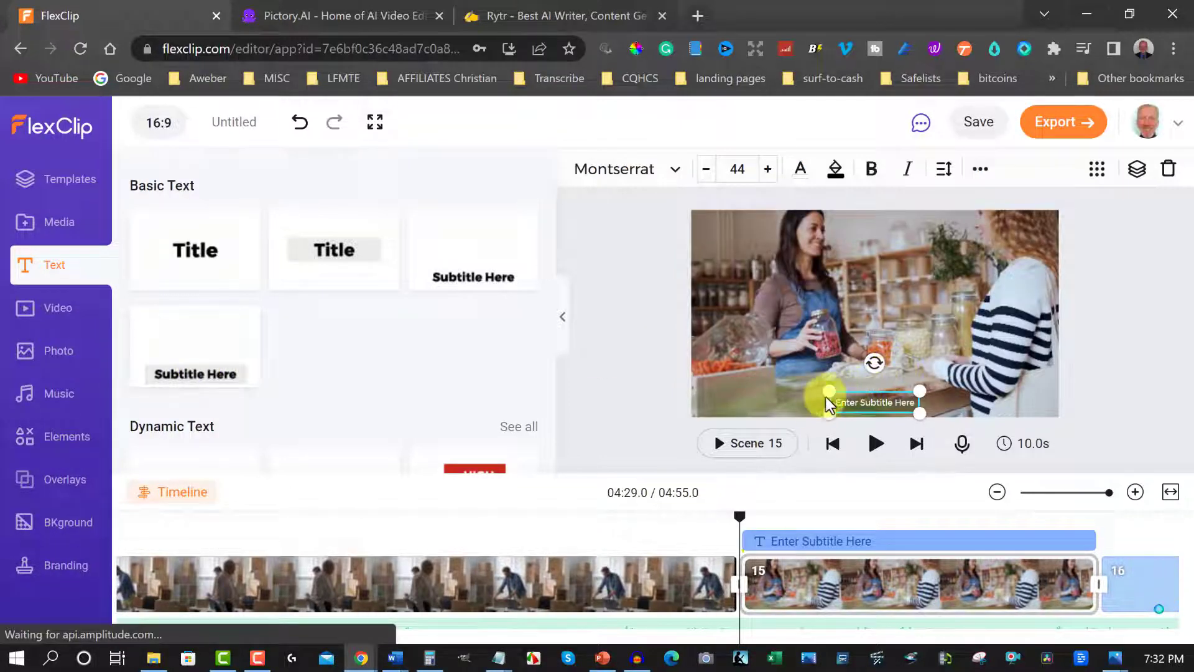
{"action": "left_click", "coordinate": [849, 405]}
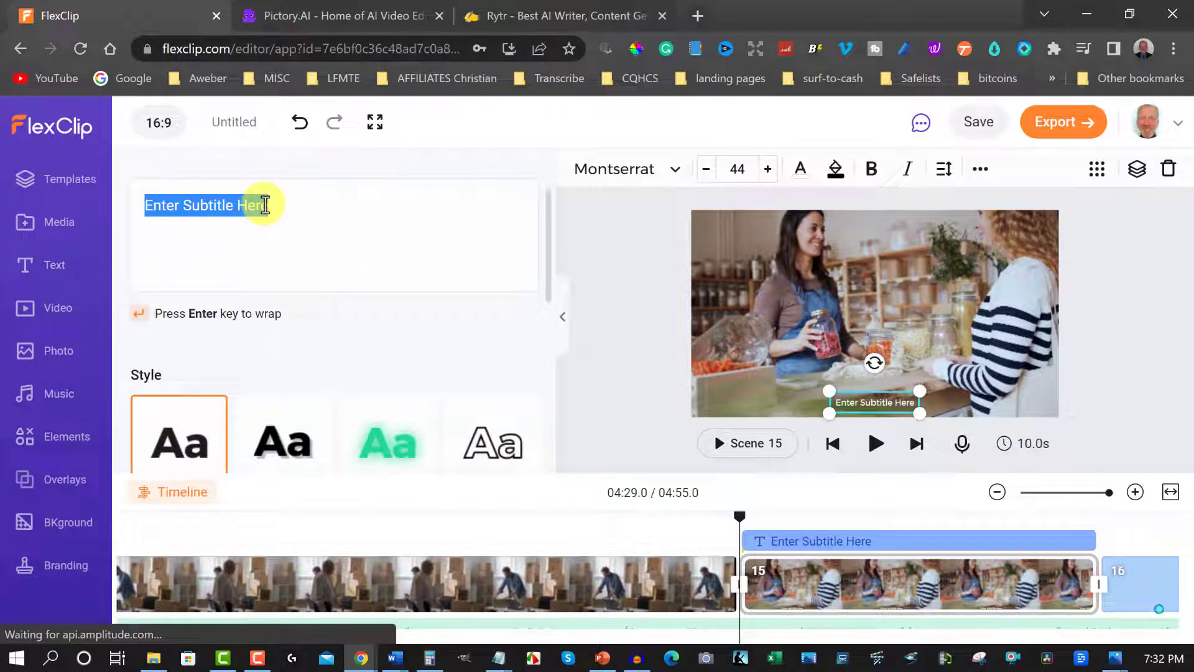
{"action": "key", "text": "ctrl+v"}
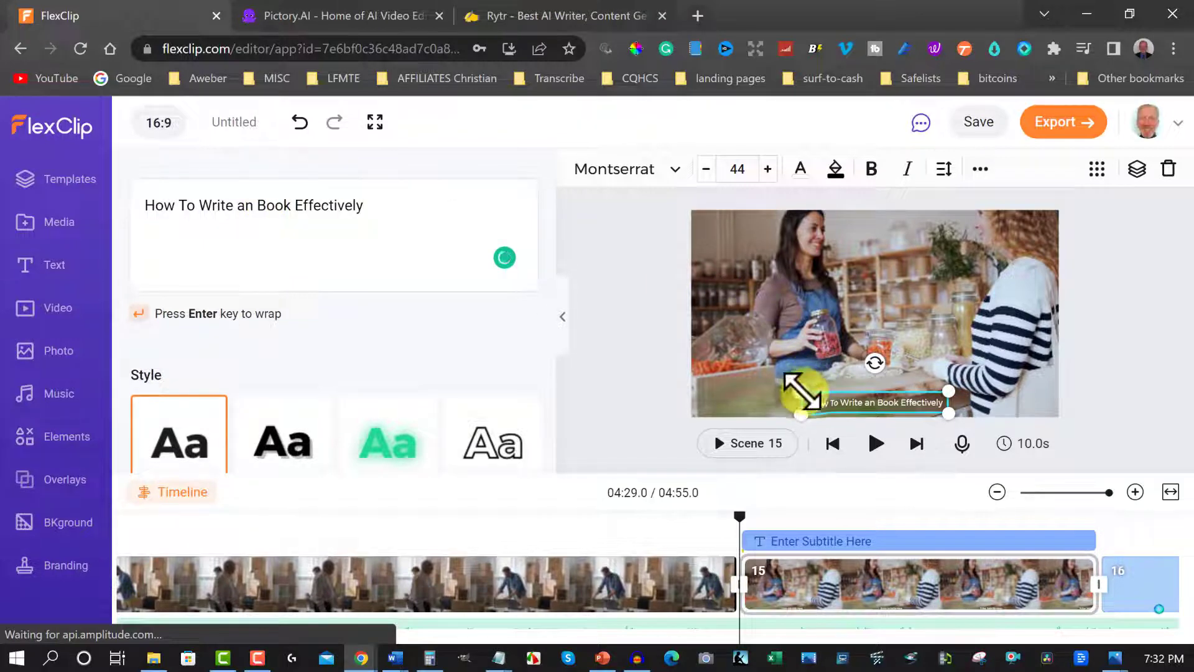
{"action": "left_click_drag", "start_coordinate": [775, 373], "coordinate": [774, 373]}
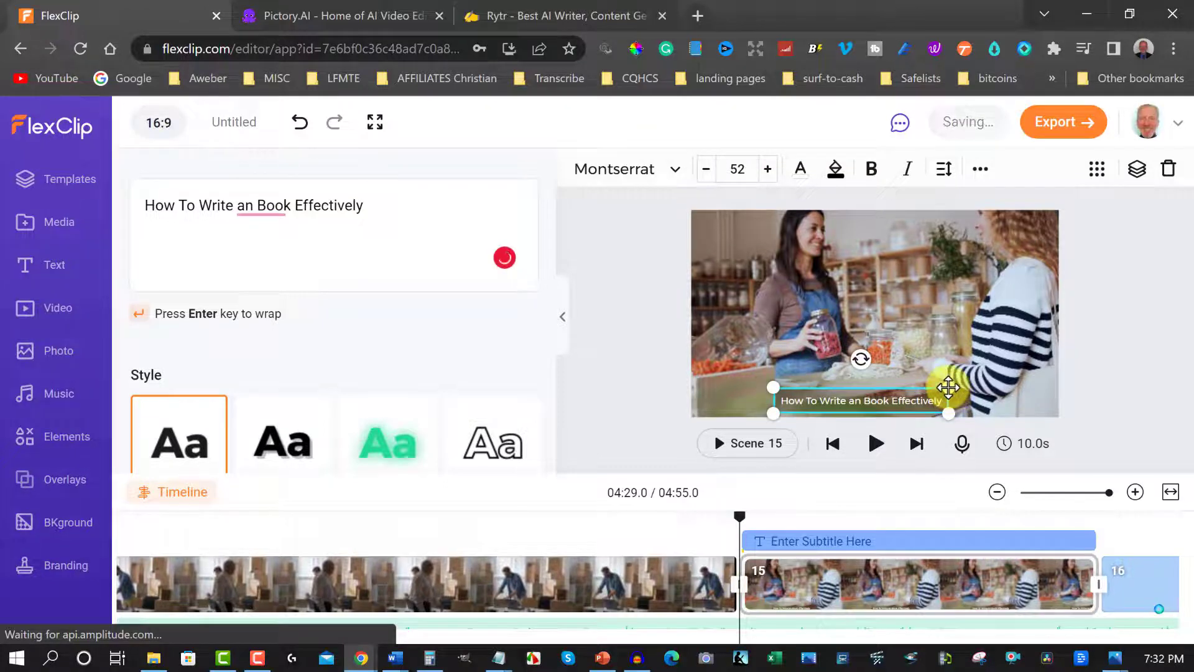
{"action": "left_click_drag", "start_coordinate": [957, 386], "coordinate": [996, 367]}
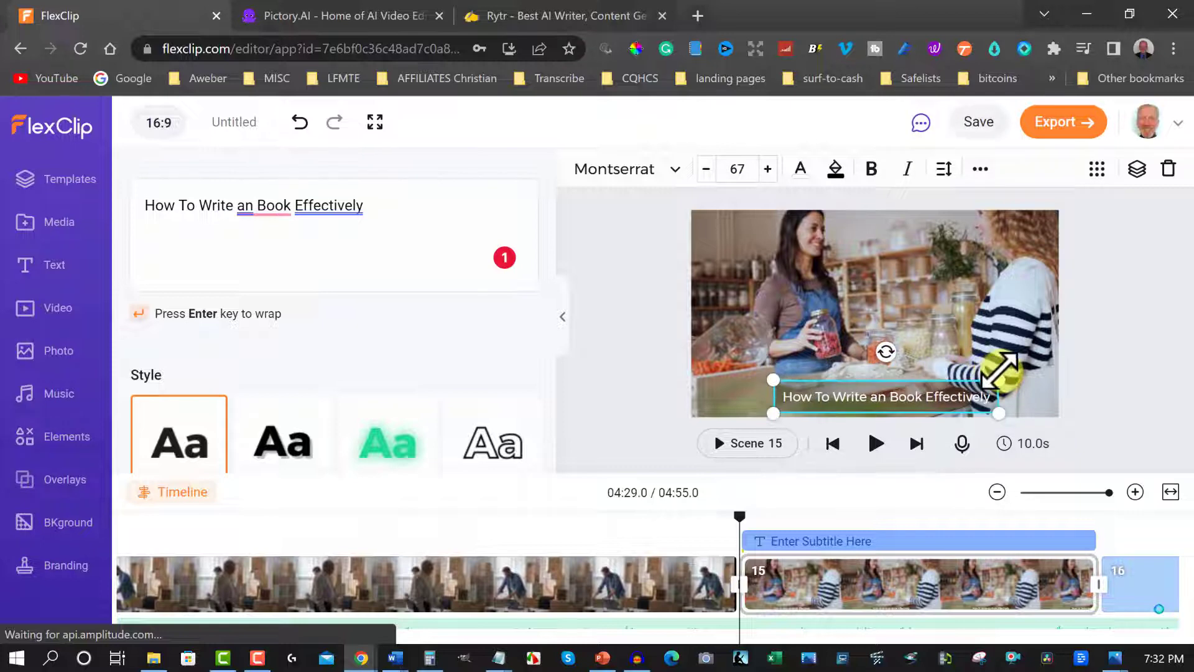
Step: Give the caption a black background at 59% opacity
{"action": "left_click", "coordinate": [835, 169]}
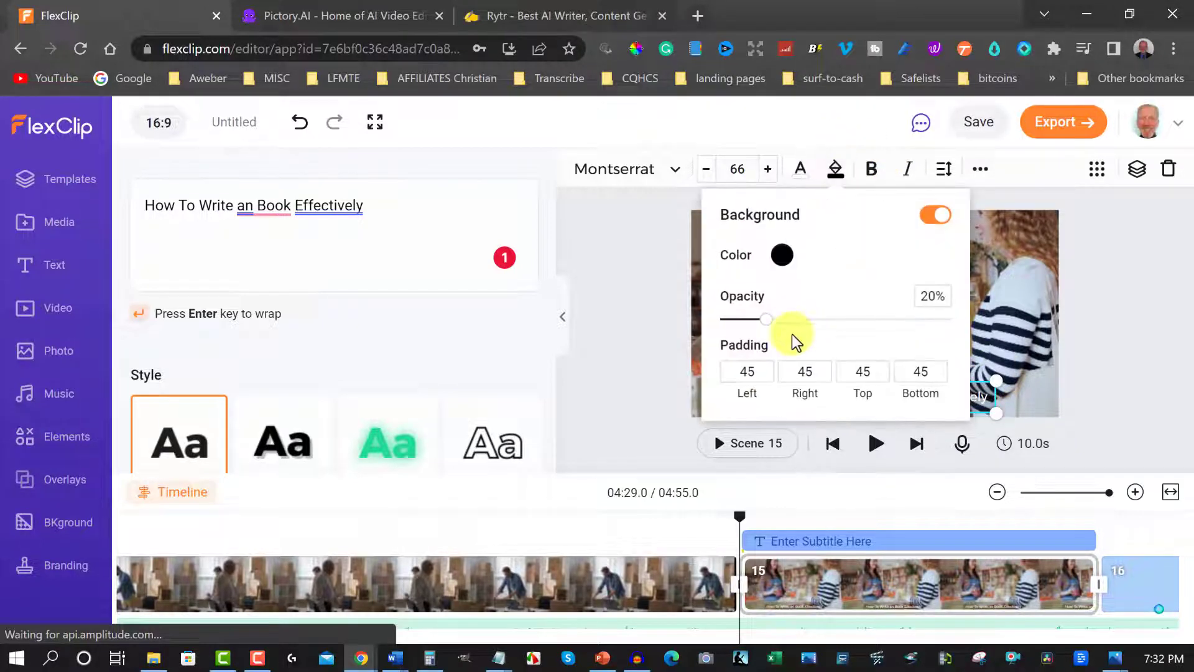
{"action": "left_click_drag", "start_coordinate": [768, 318], "coordinate": [890, 319]}
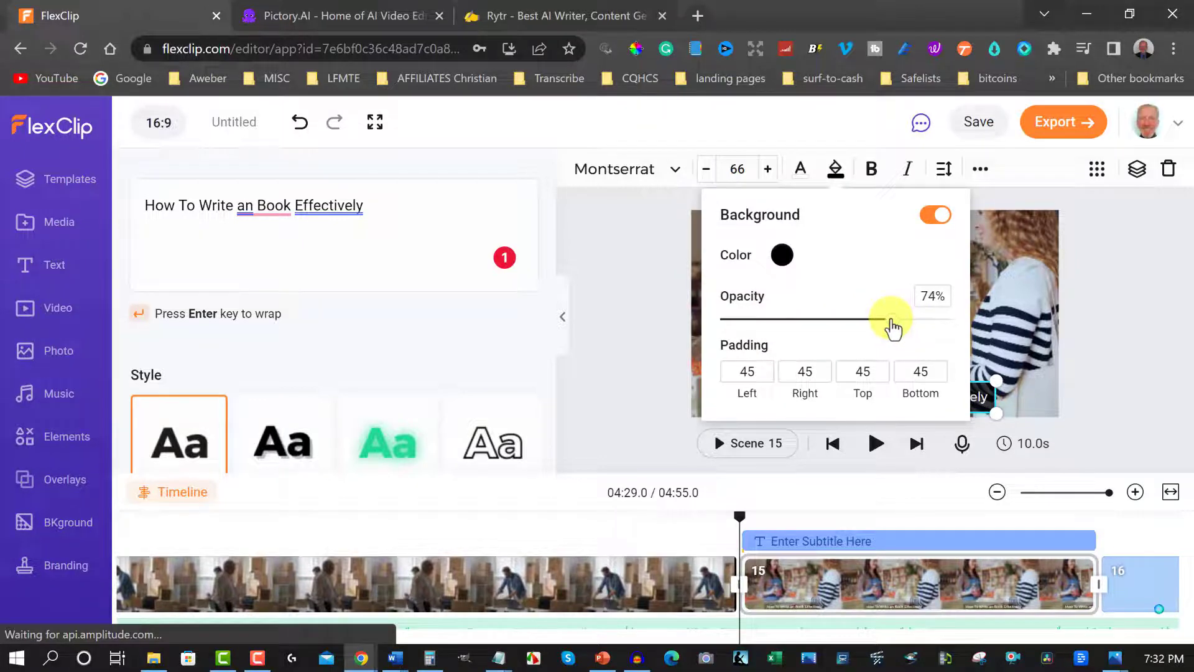
{"action": "left_click", "coordinate": [616, 234]}
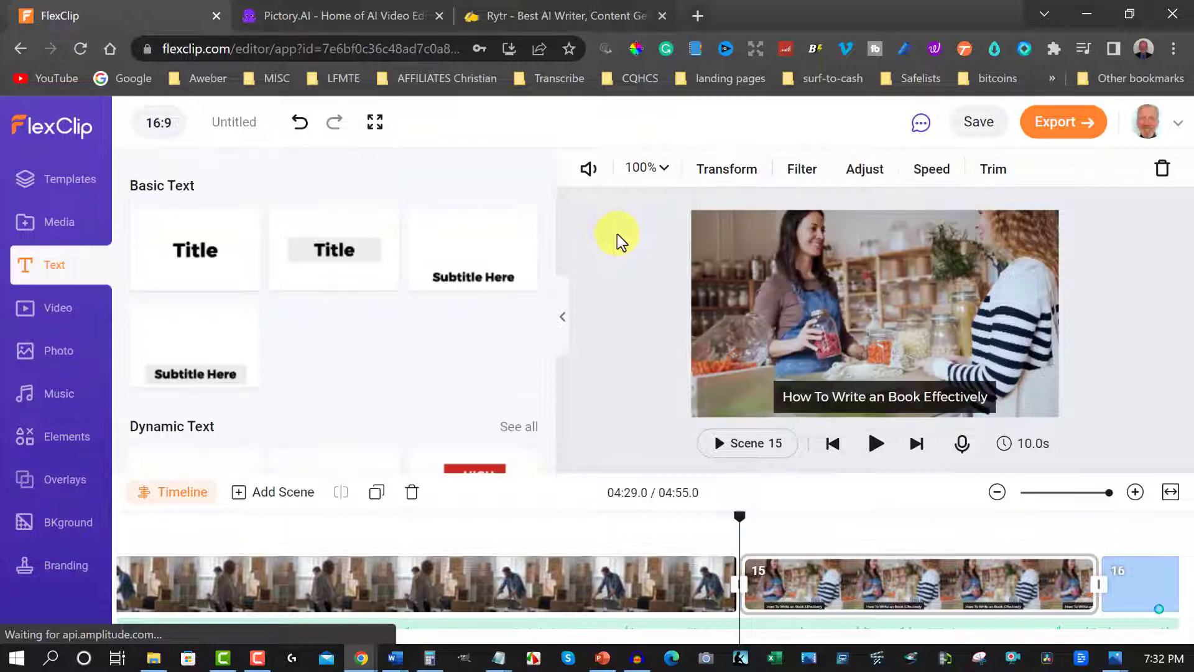
{"action": "left_click", "coordinate": [925, 393]}
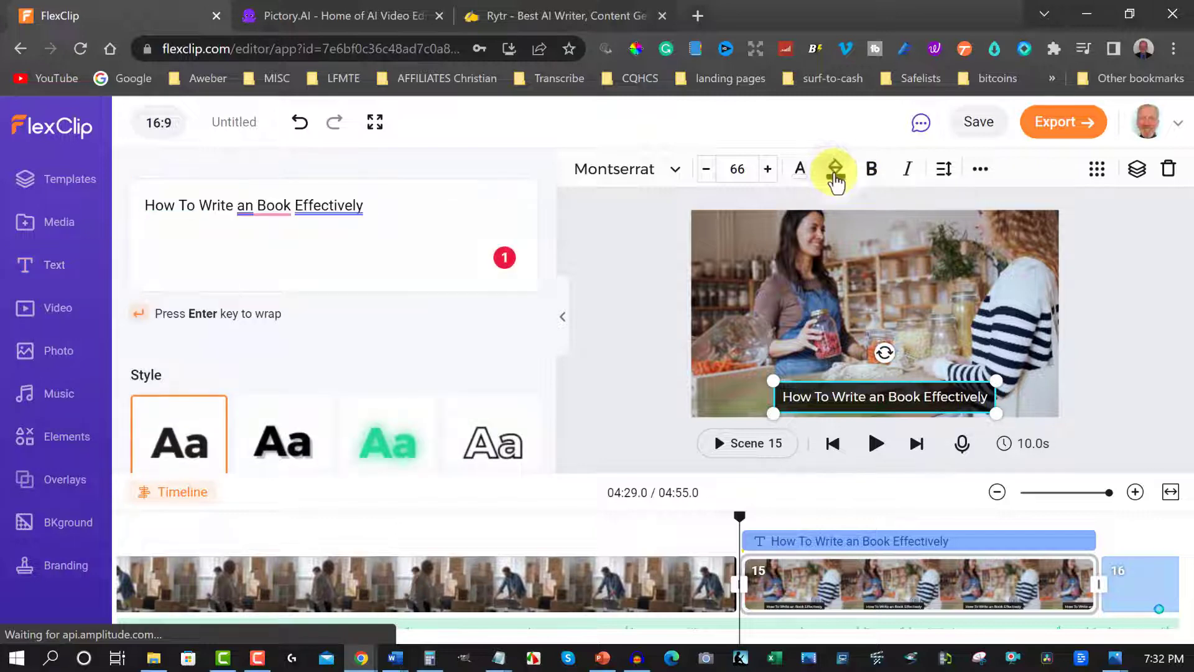
{"action": "left_click", "coordinate": [835, 171]}
{"action": "left_click_drag", "start_coordinate": [890, 321], "coordinate": [864, 325]}
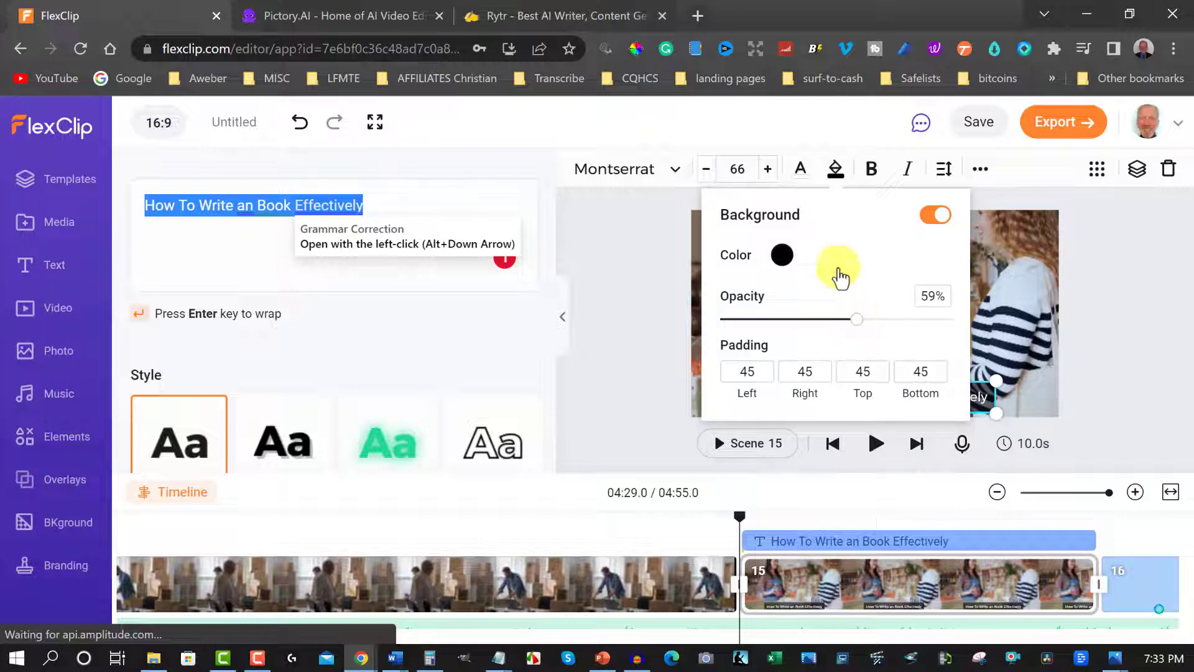
{"action": "left_click", "coordinate": [598, 240]}
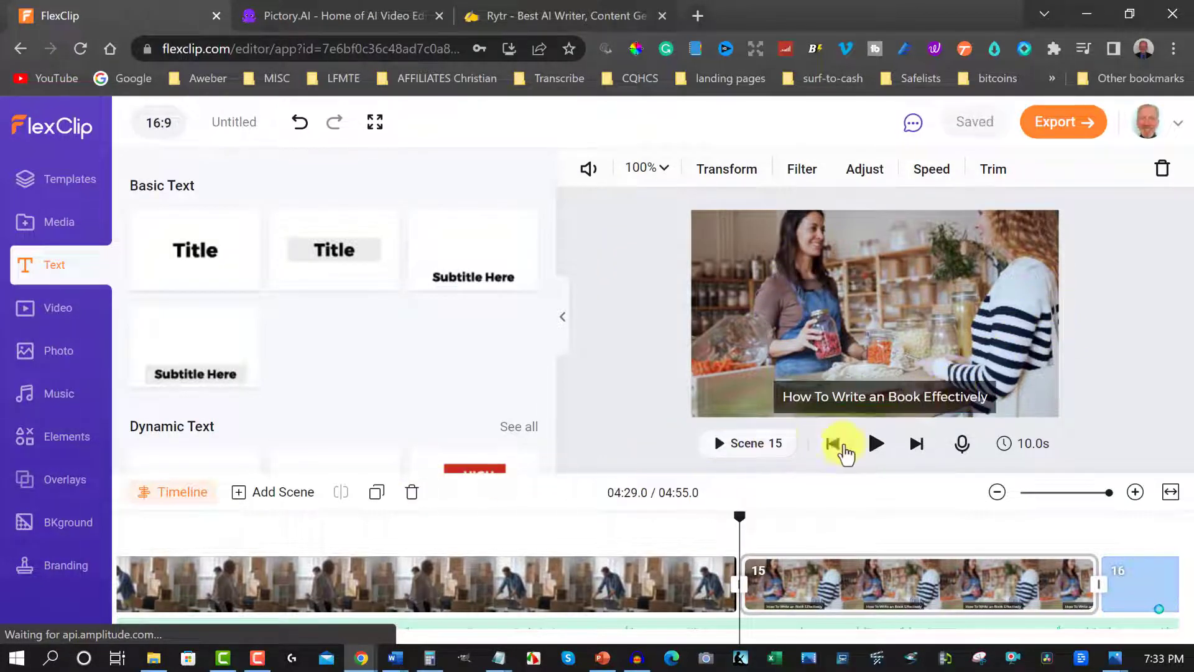
Step: Play and pause to check the scene 15 caption, then return to Scene 01
{"action": "left_click", "coordinate": [876, 443]}
{"action": "left_click", "coordinate": [149, 555]}
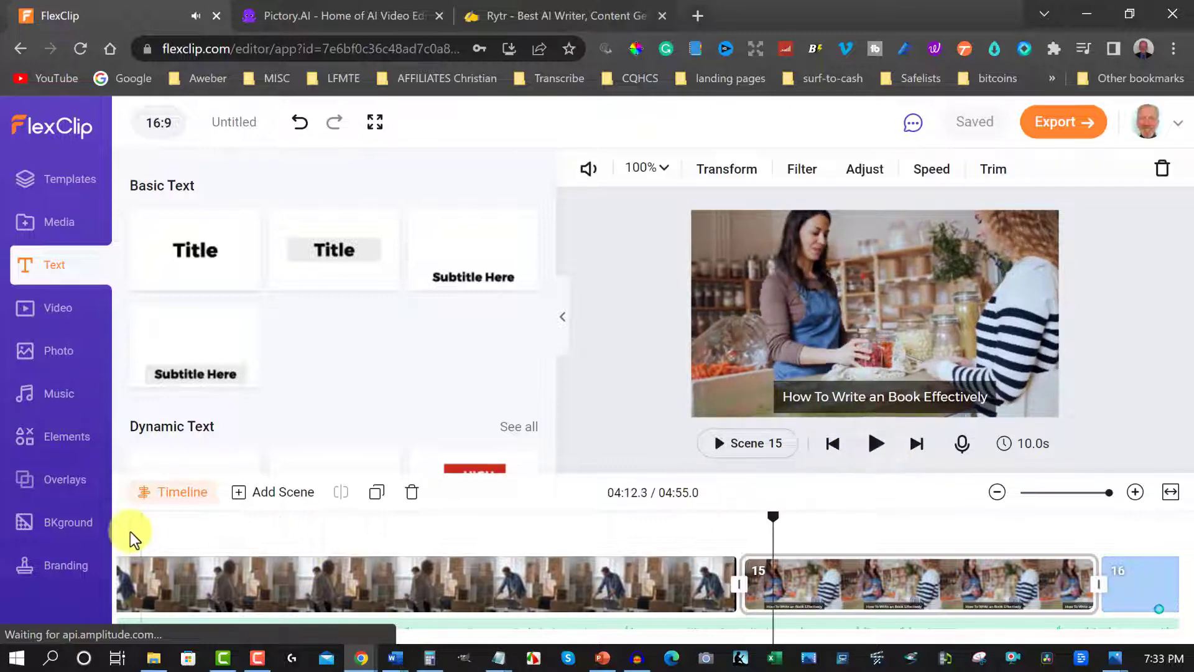
{"action": "left_click", "coordinate": [128, 532]}
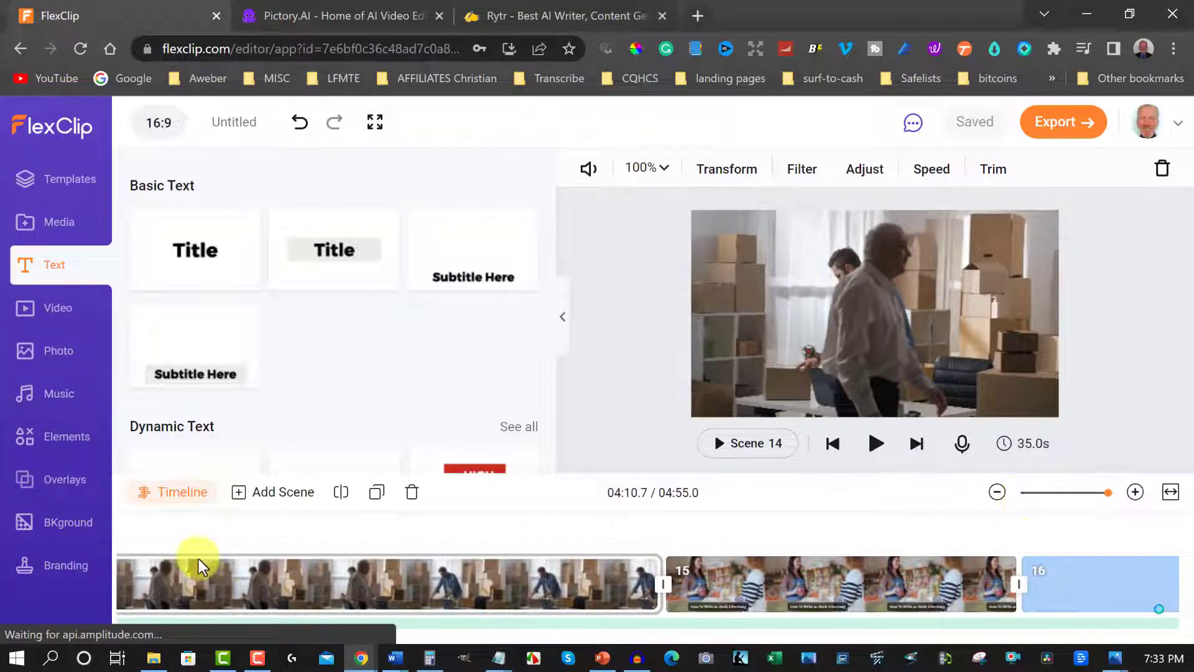
{"action": "left_click", "coordinate": [115, 517]}
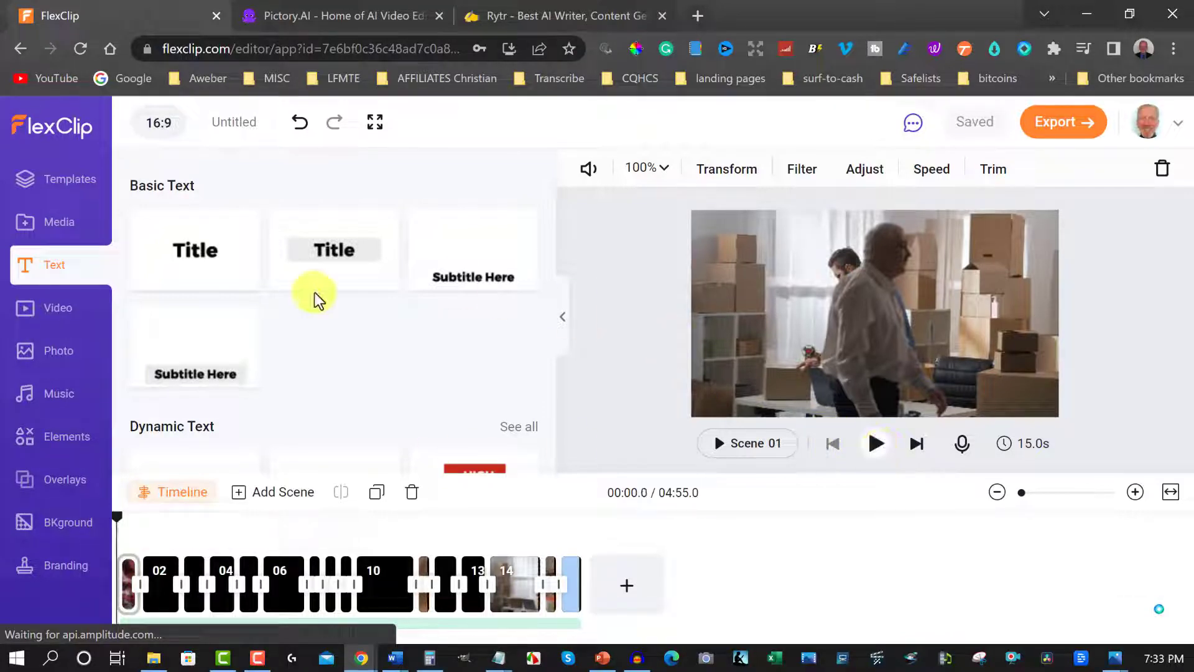
Step: Add the subtitle 'How To Write an Book Effectively' to Scene 01, widen it, and centre it at the bottom
{"action": "left_click", "coordinate": [198, 377]}
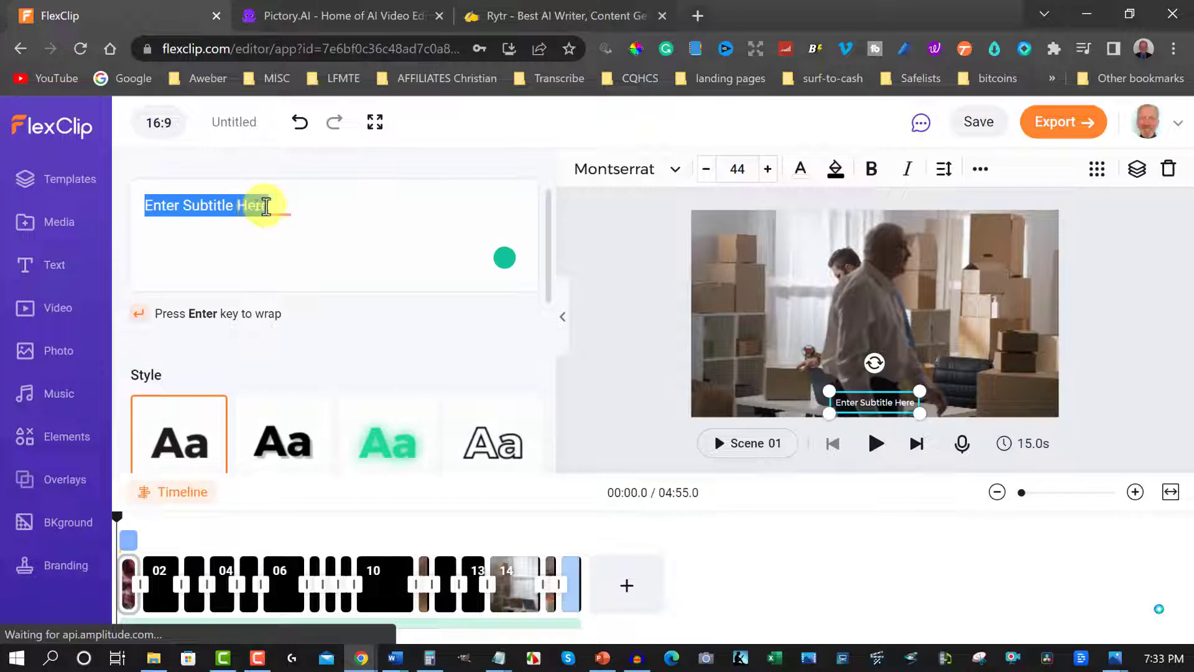
{"action": "type", "text": "How To Write an Book Effectively"}
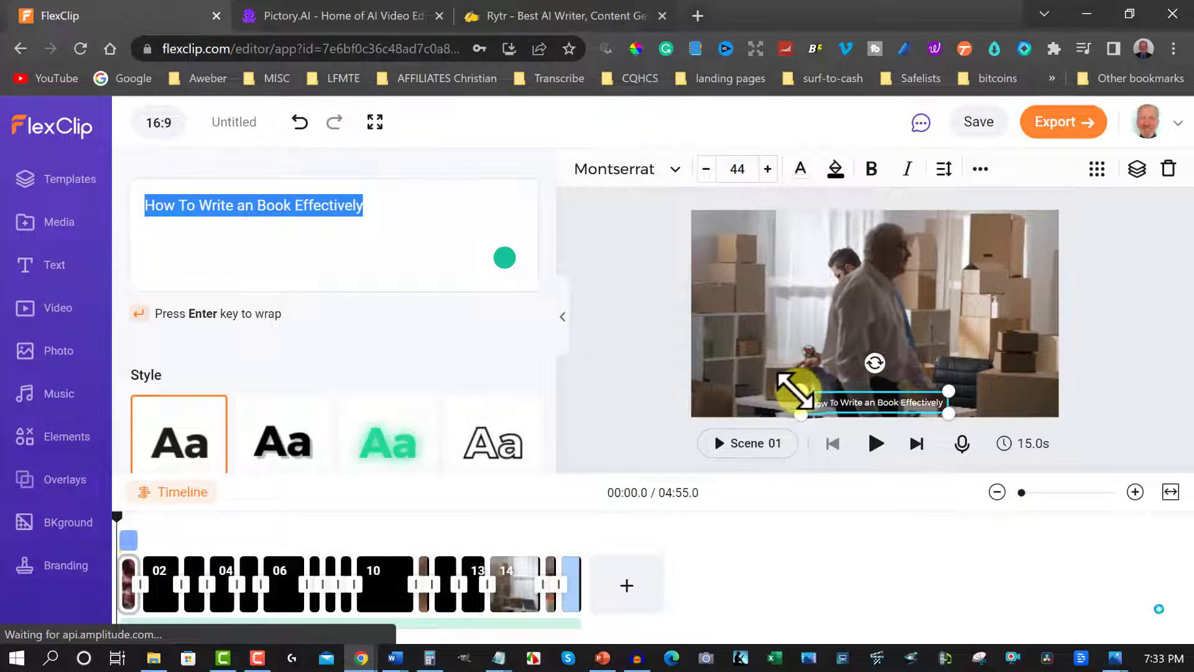
{"action": "left_click_drag", "start_coordinate": [759, 377], "coordinate": [750, 374]}
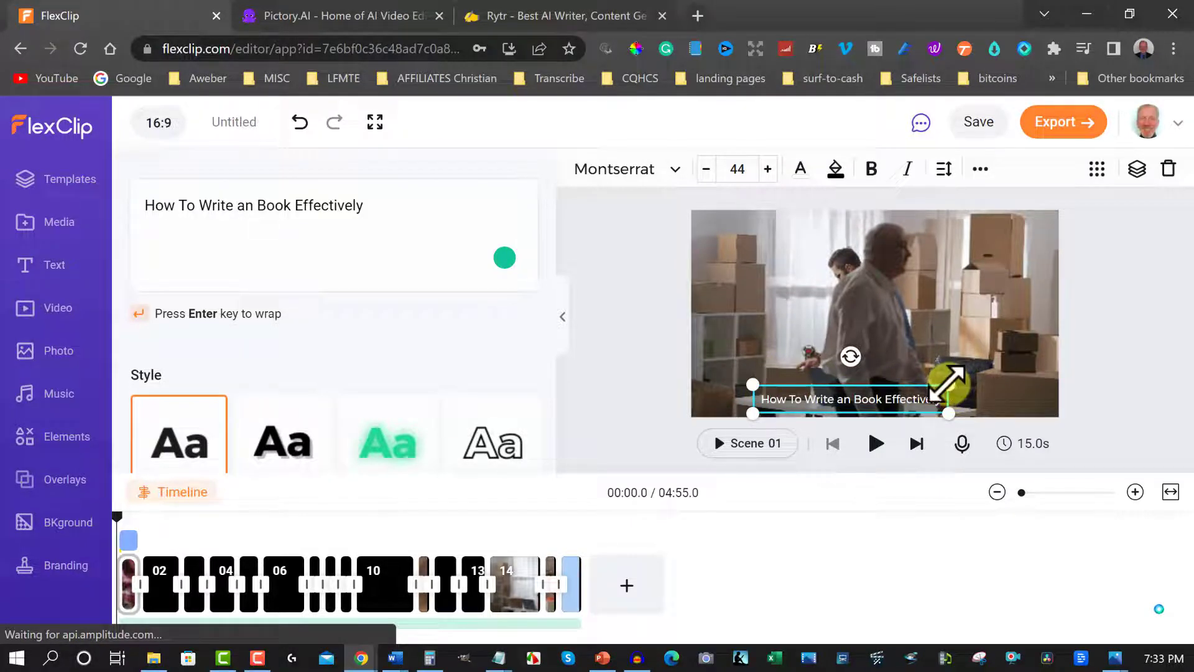
{"action": "left_click_drag", "start_coordinate": [950, 383], "coordinate": [971, 374]}
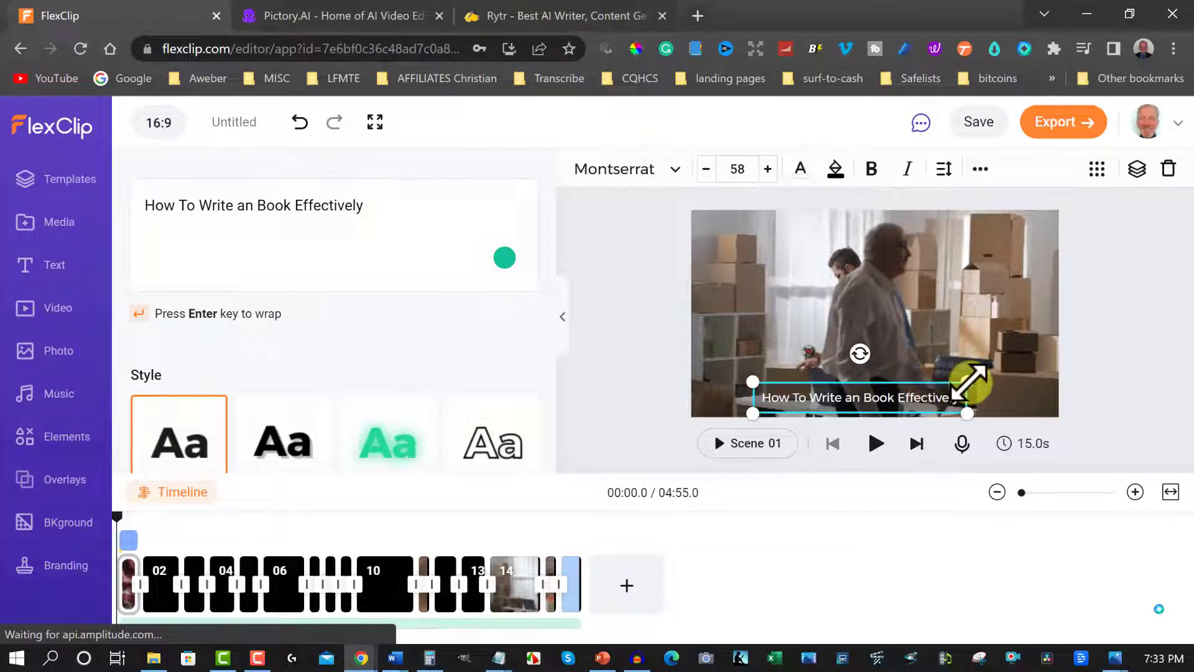
{"action": "left_click", "coordinate": [1096, 167]}
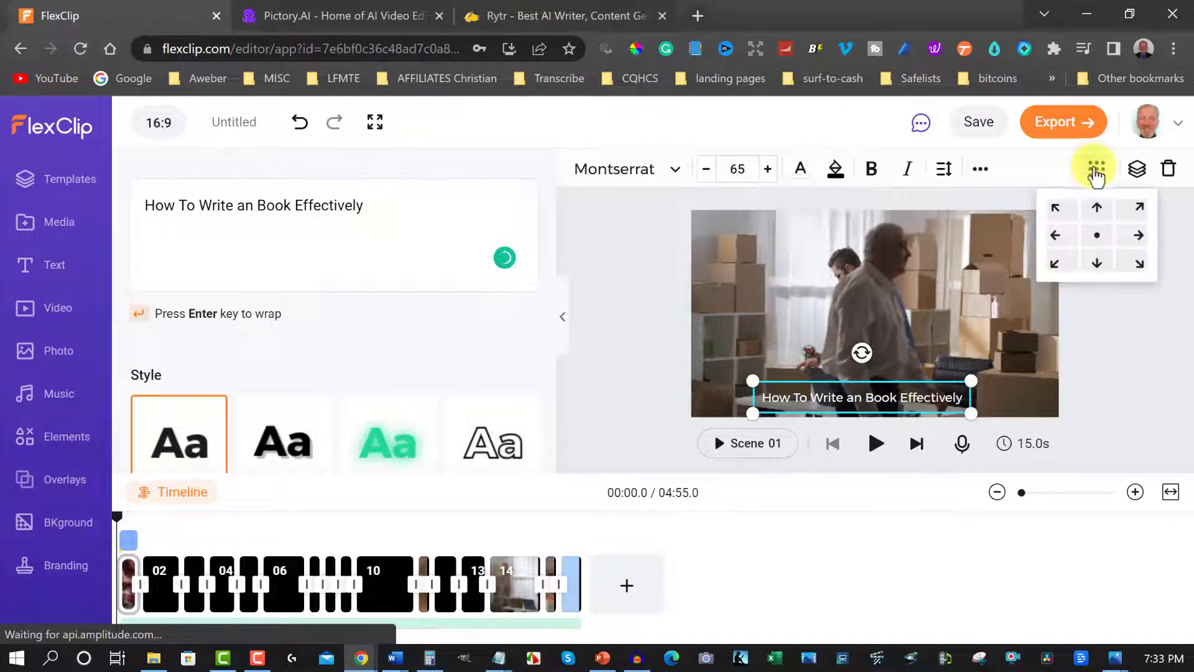
{"action": "left_click", "coordinate": [1097, 264]}
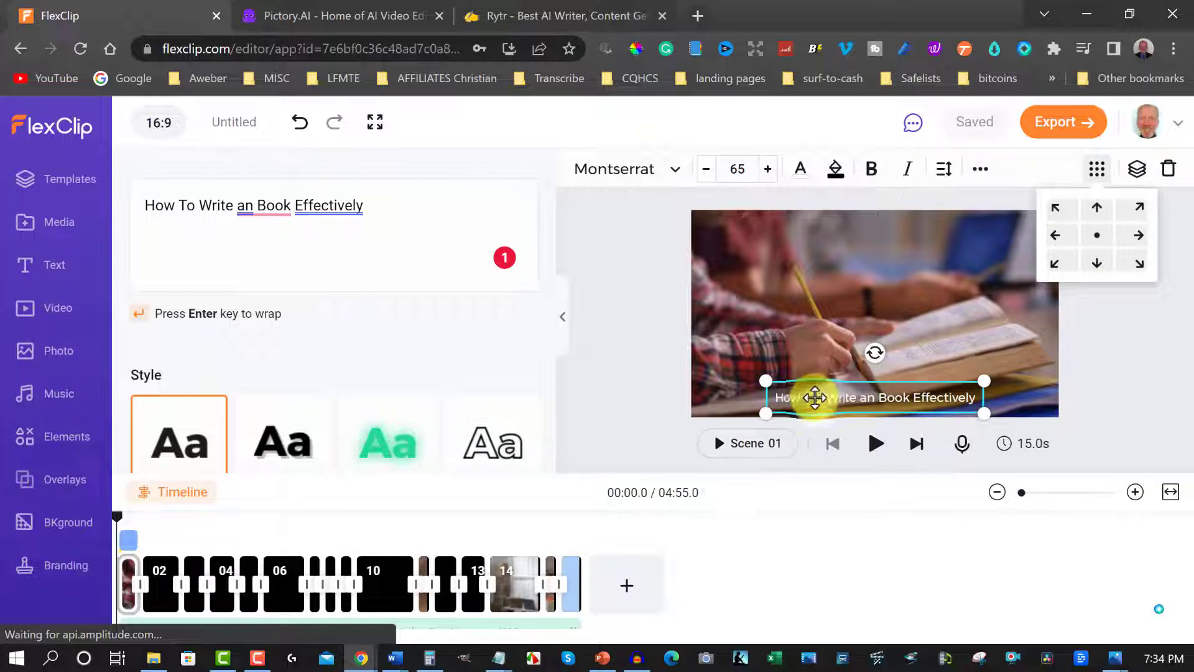
Step: Put the Scene 01 caption on a black background at 57% opacity
{"action": "left_click", "coordinate": [820, 393]}
{"action": "left_click", "coordinate": [835, 169]}
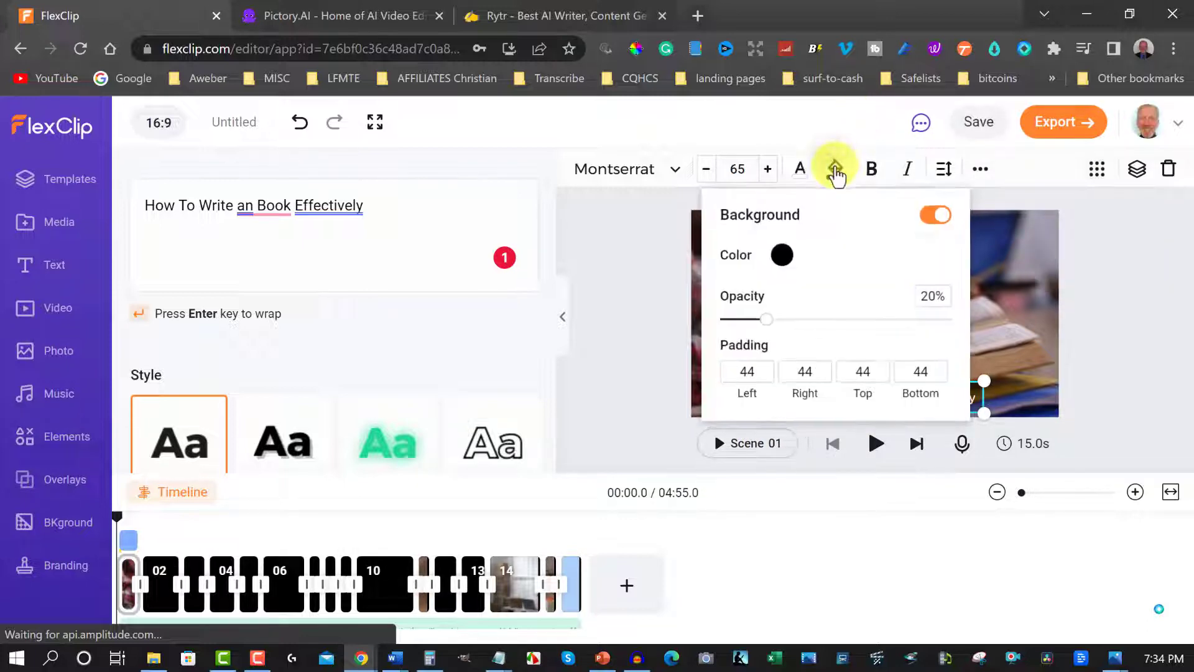
{"action": "left_click_drag", "start_coordinate": [762, 322], "coordinate": [867, 328]}
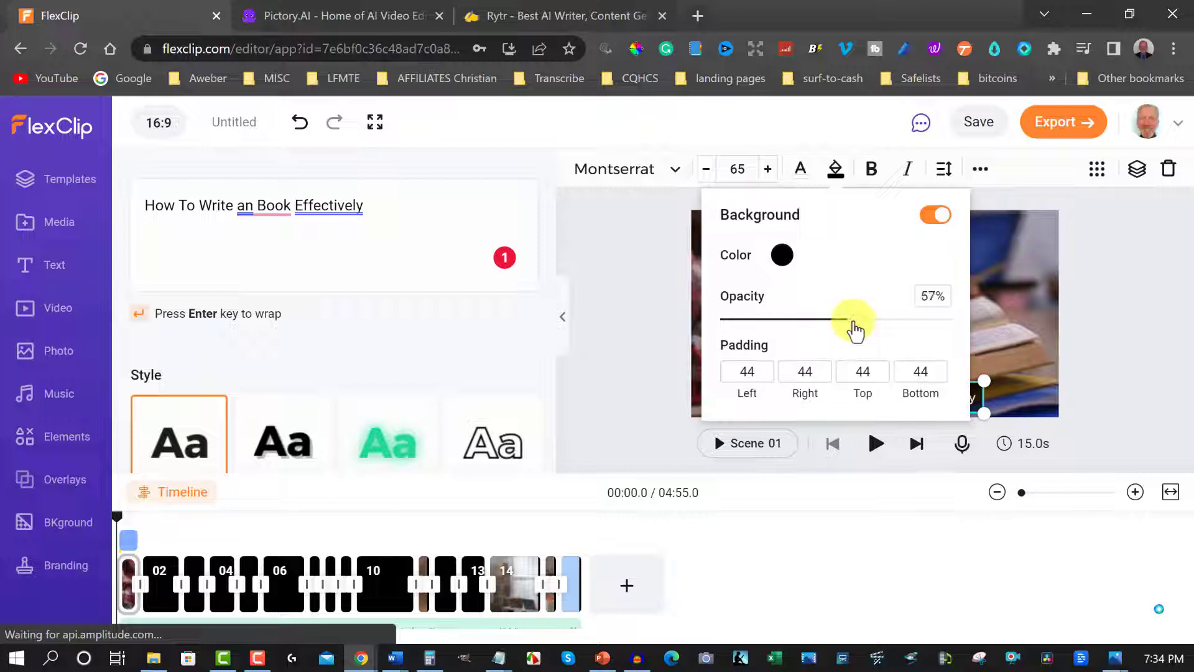
{"action": "left_click_drag", "start_coordinate": [855, 330], "coordinate": [858, 330]}
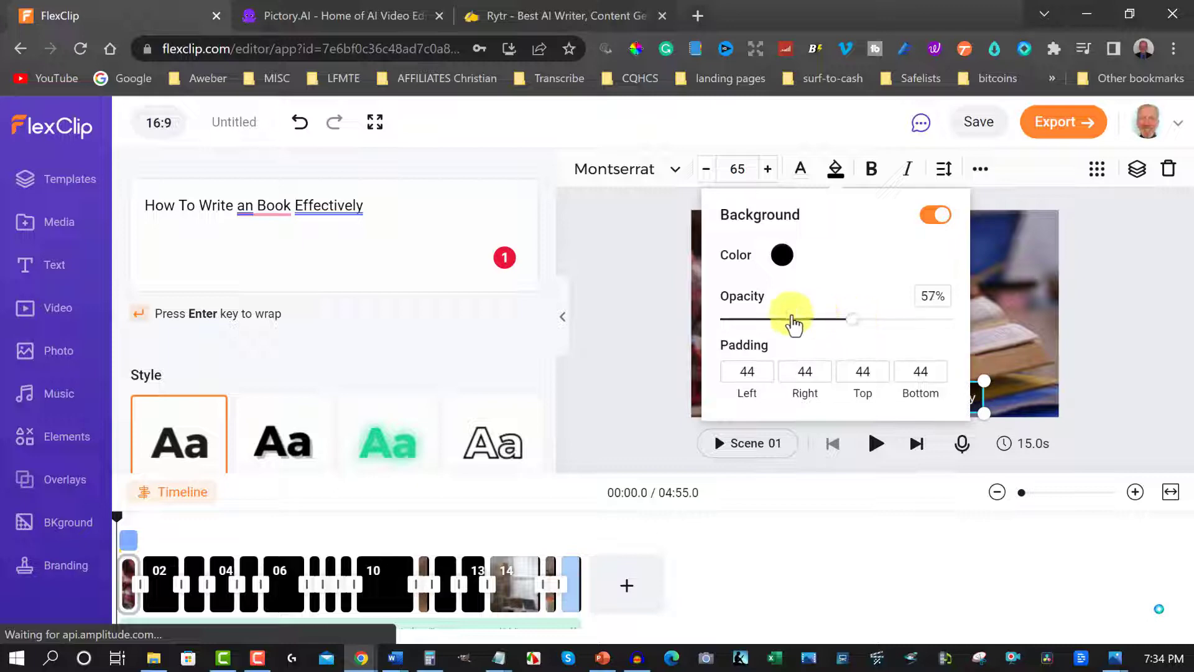
{"action": "left_click", "coordinate": [647, 307]}
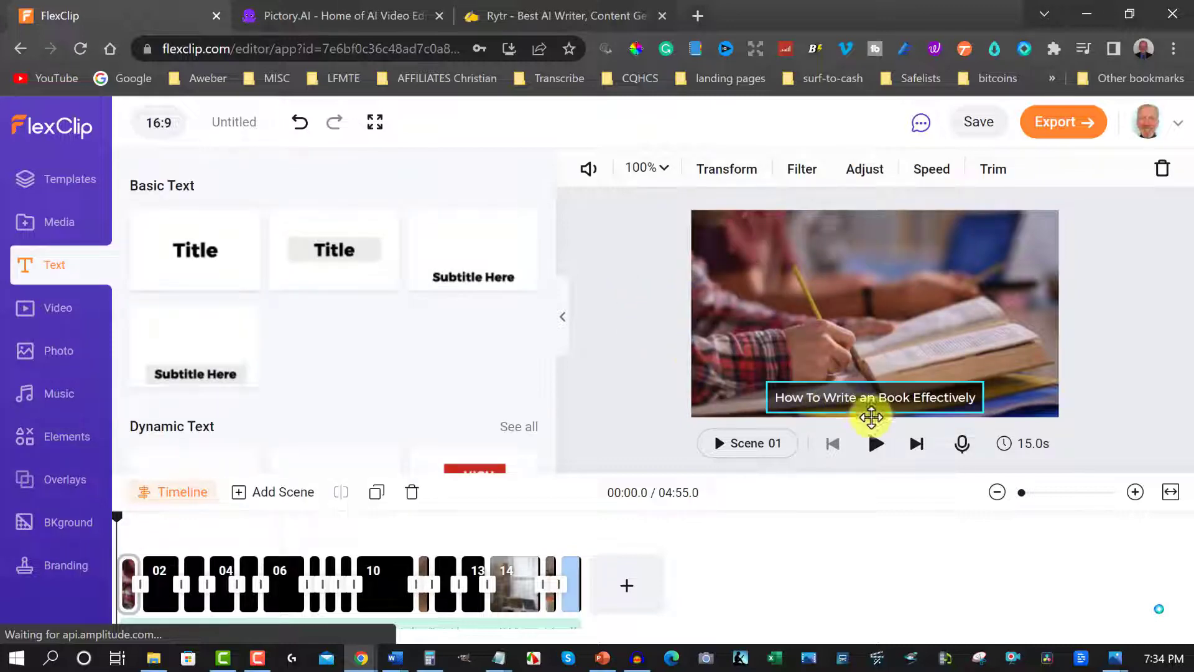
Step: Preview Scene 01's caption and zoom the timeline in on scenes 01 and 02
{"action": "left_click", "coordinate": [877, 443]}
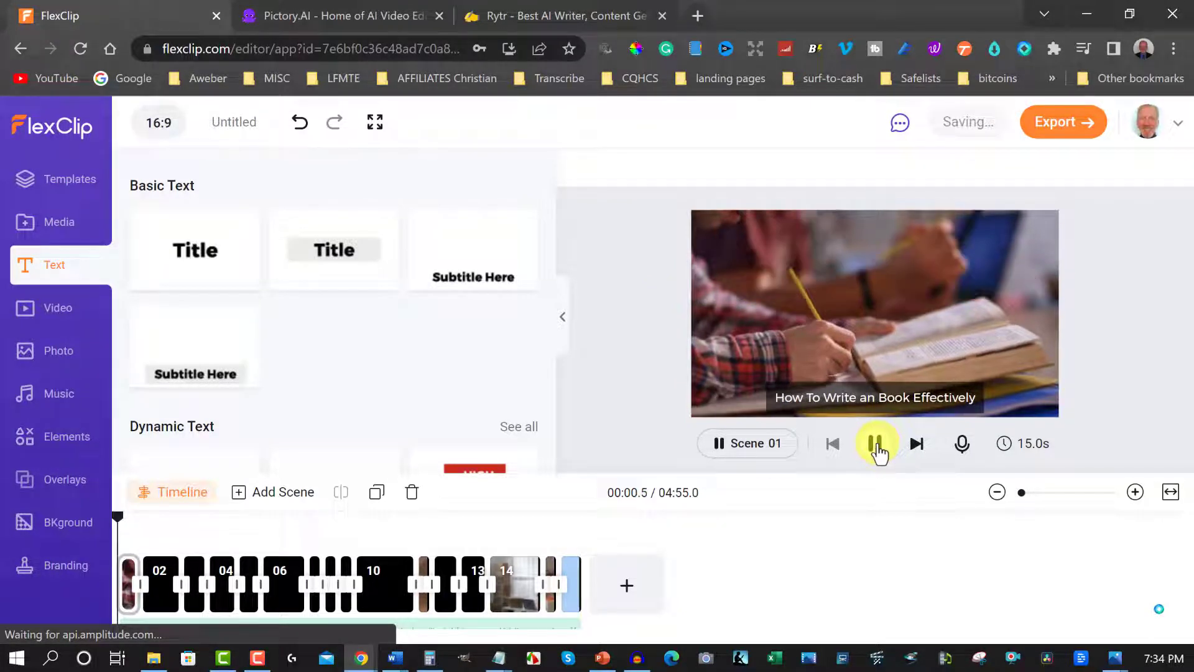
{"action": "left_click", "coordinate": [876, 443]}
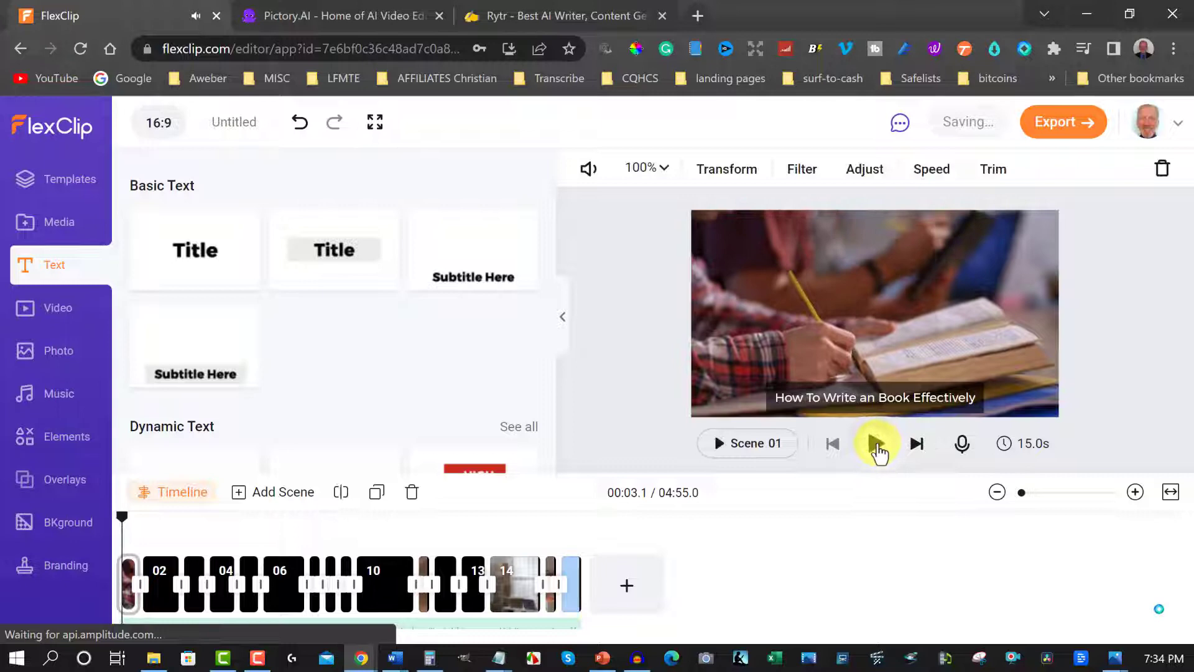
{"action": "left_click", "coordinate": [1104, 492]}
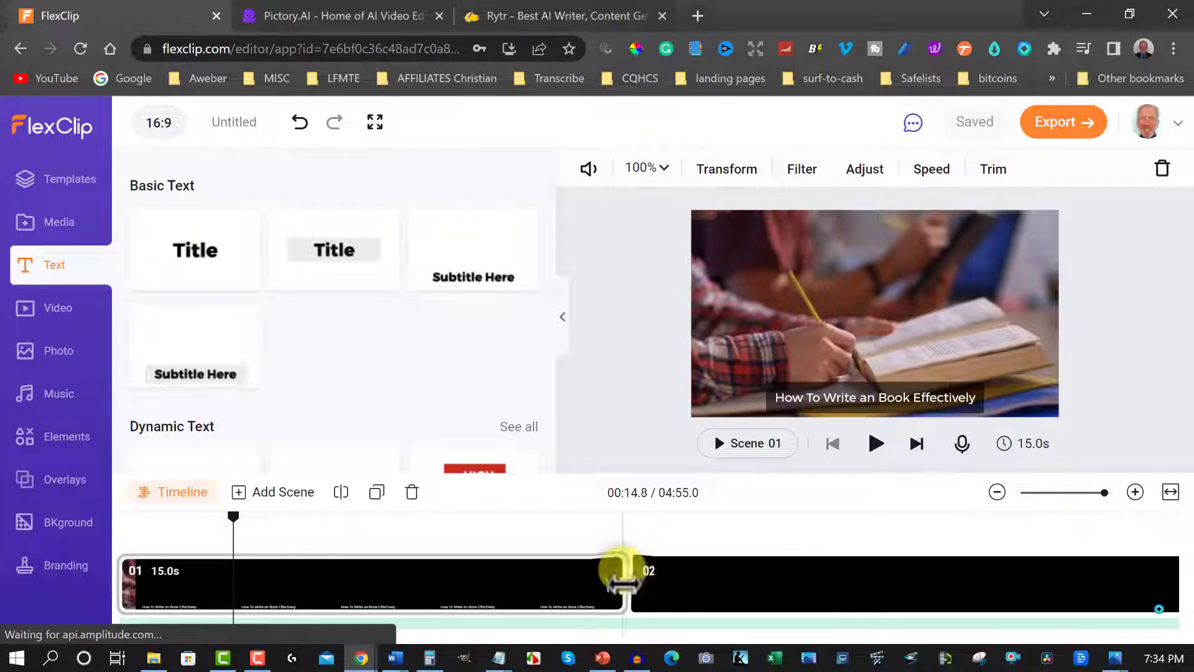
Step: Trim Scene 01 from 15.0 to 5.7 seconds, making the video 04:45.7
{"action": "left_click", "coordinate": [530, 575]}
{"action": "left_click_drag", "start_coordinate": [626, 583], "coordinate": [335, 583]}
{"action": "left_click_drag", "start_coordinate": [223, 572], "coordinate": [218, 572]}
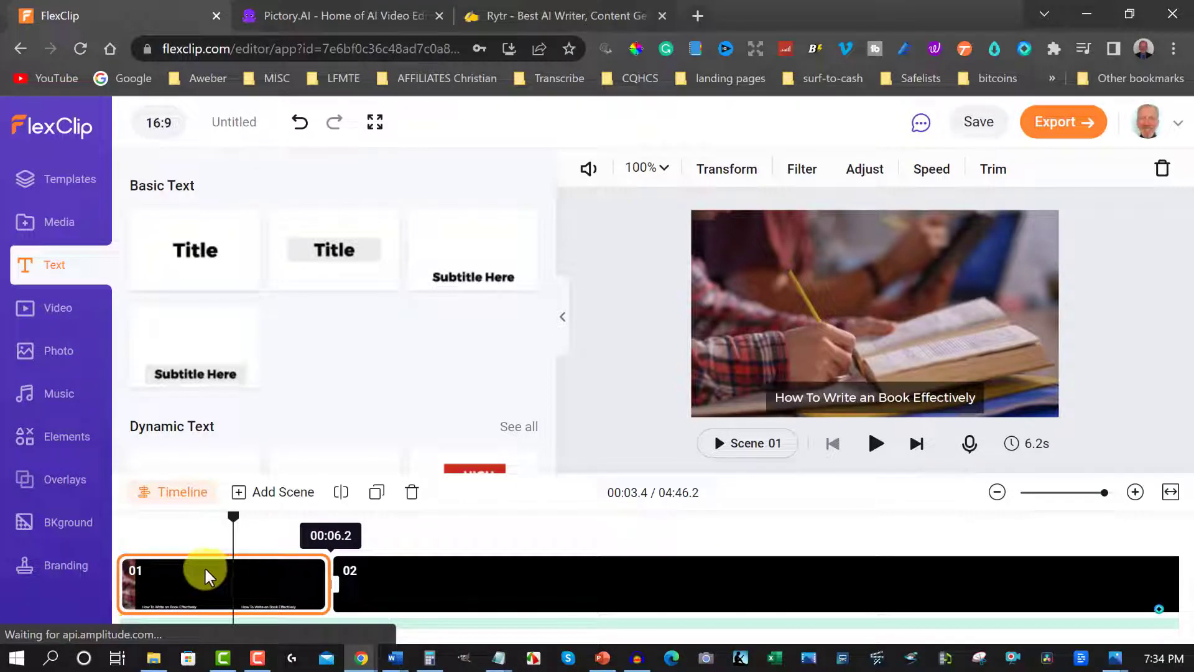
{"action": "left_click_drag", "start_coordinate": [330, 567], "coordinate": [336, 578]}
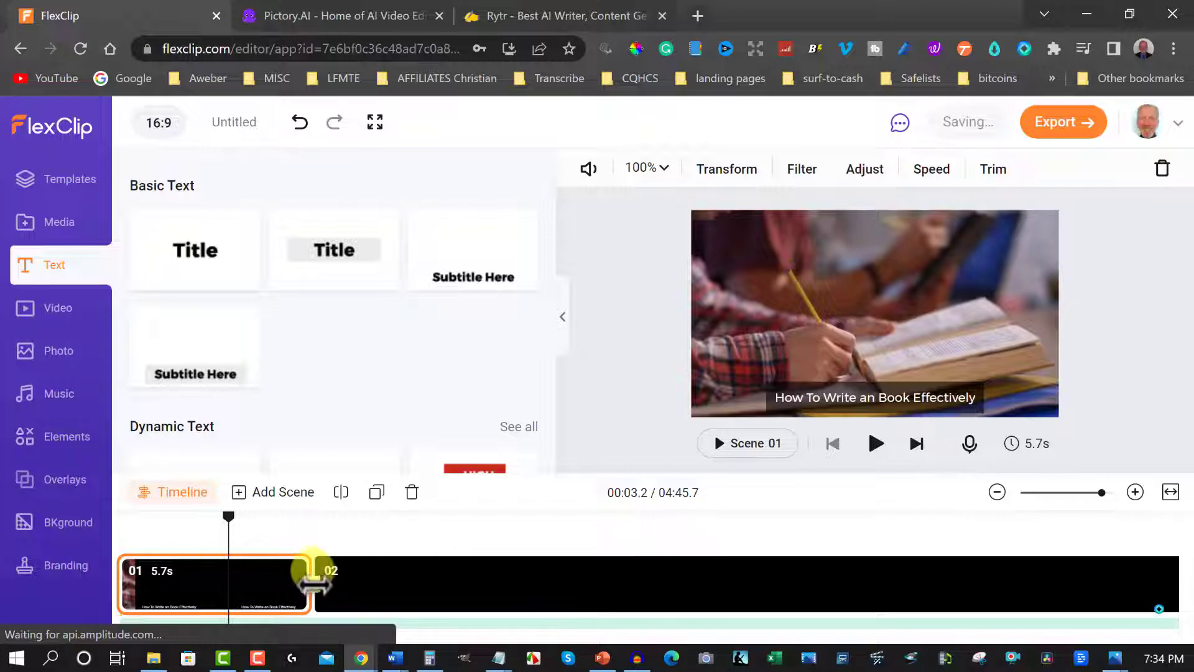
{"action": "left_click", "coordinate": [217, 538]}
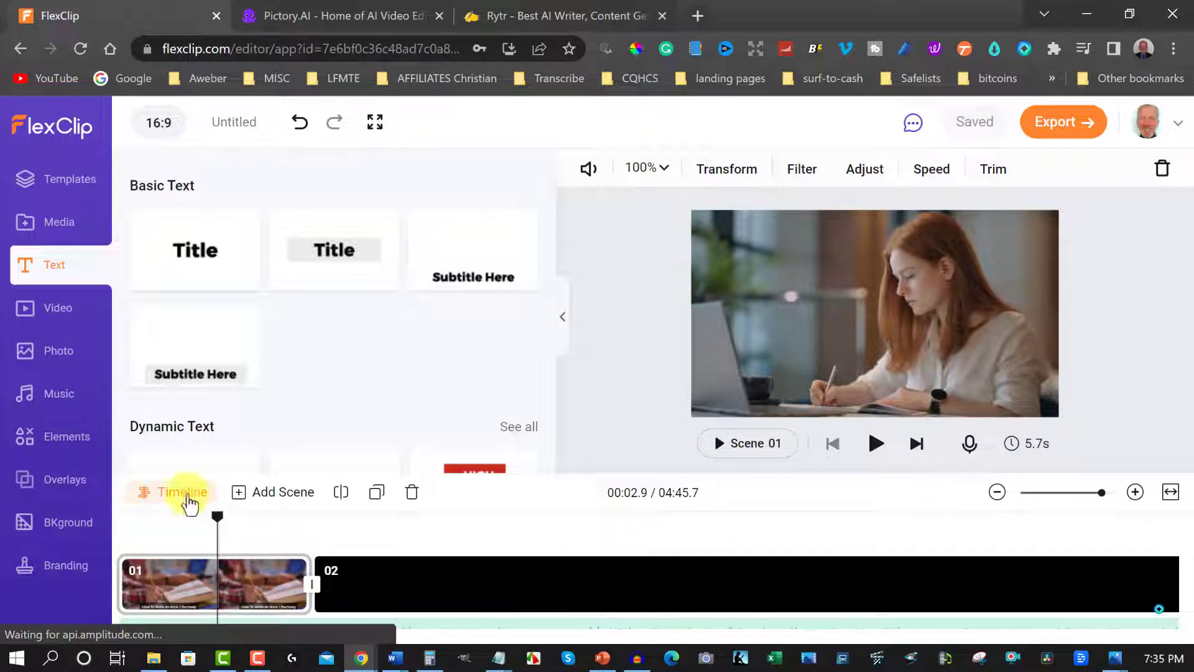
Step: Replay Scene 01 from the start to find the split point
{"action": "left_click", "coordinate": [875, 444]}
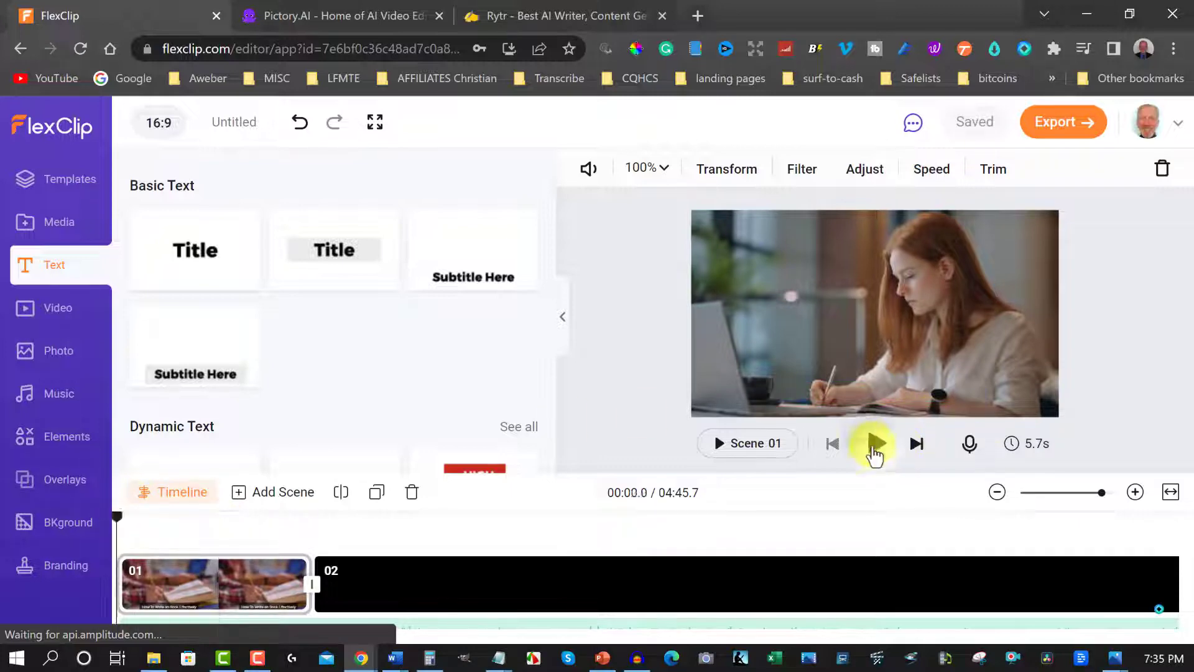
{"action": "left_click", "coordinate": [875, 444]}
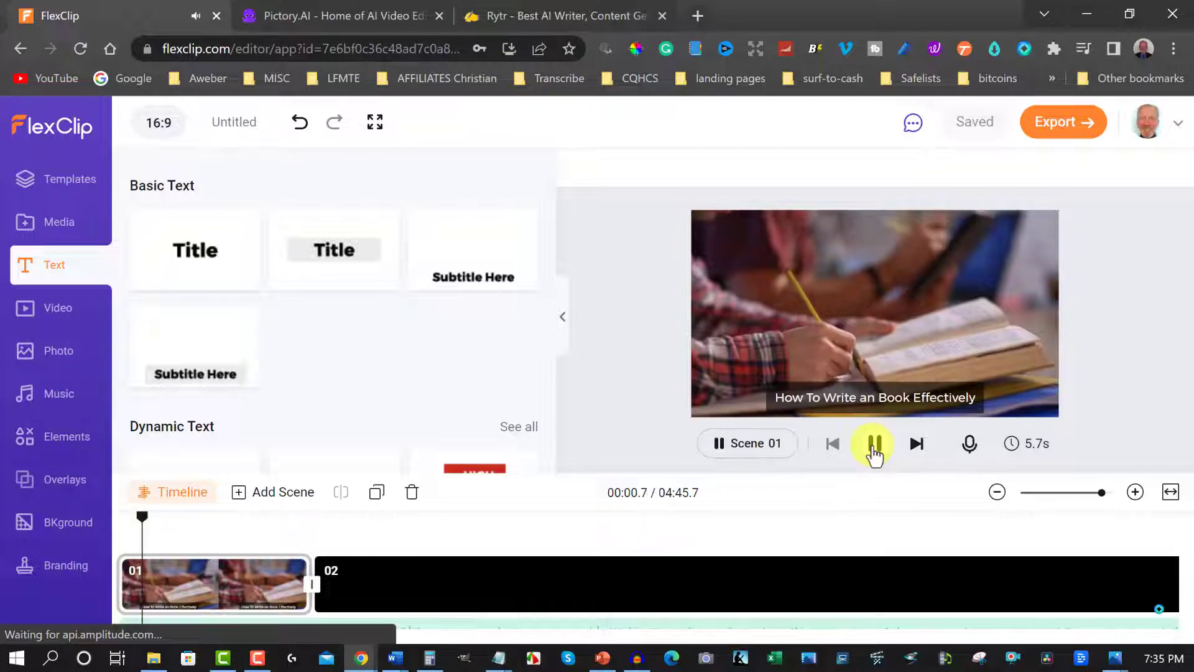
{"action": "left_click", "coordinate": [875, 444]}
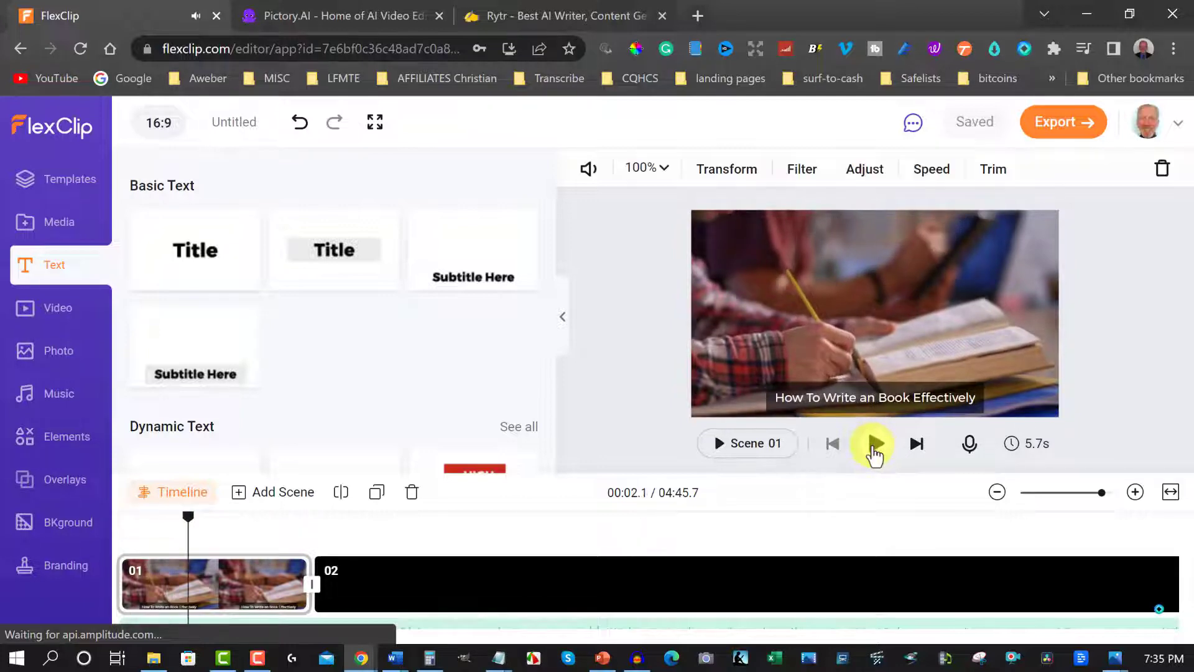
Step: Split Scene 01 at 2.1 seconds and open scene 02's title caption for editing
{"action": "left_click", "coordinate": [340, 493]}
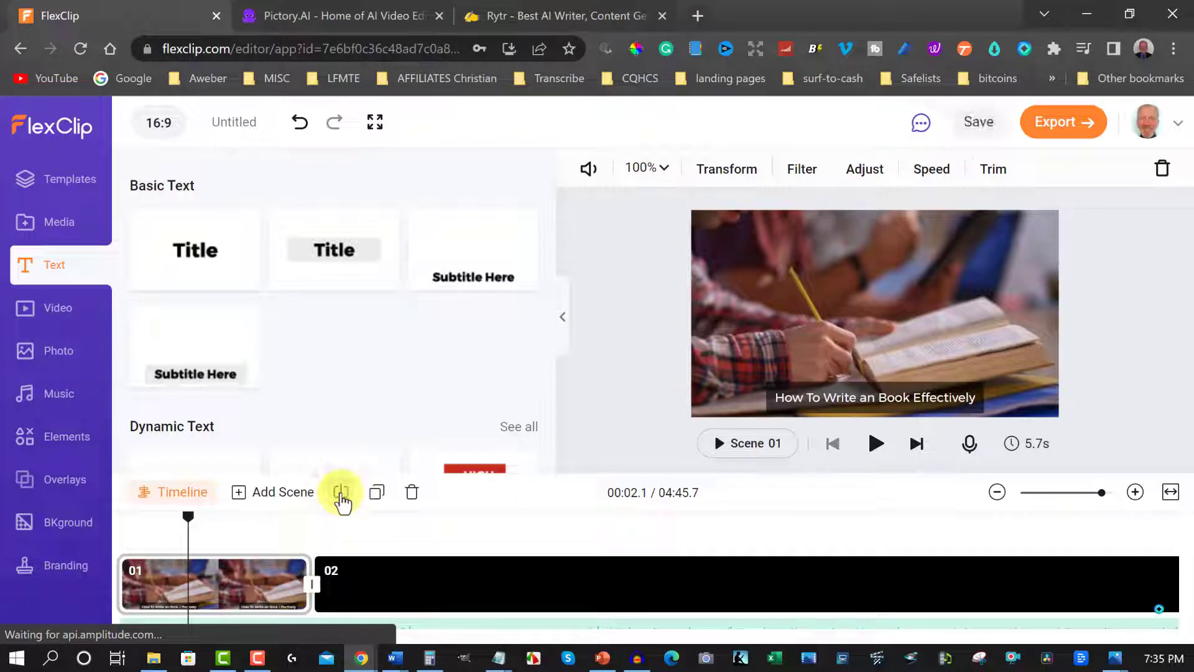
{"action": "left_click", "coordinate": [341, 492]}
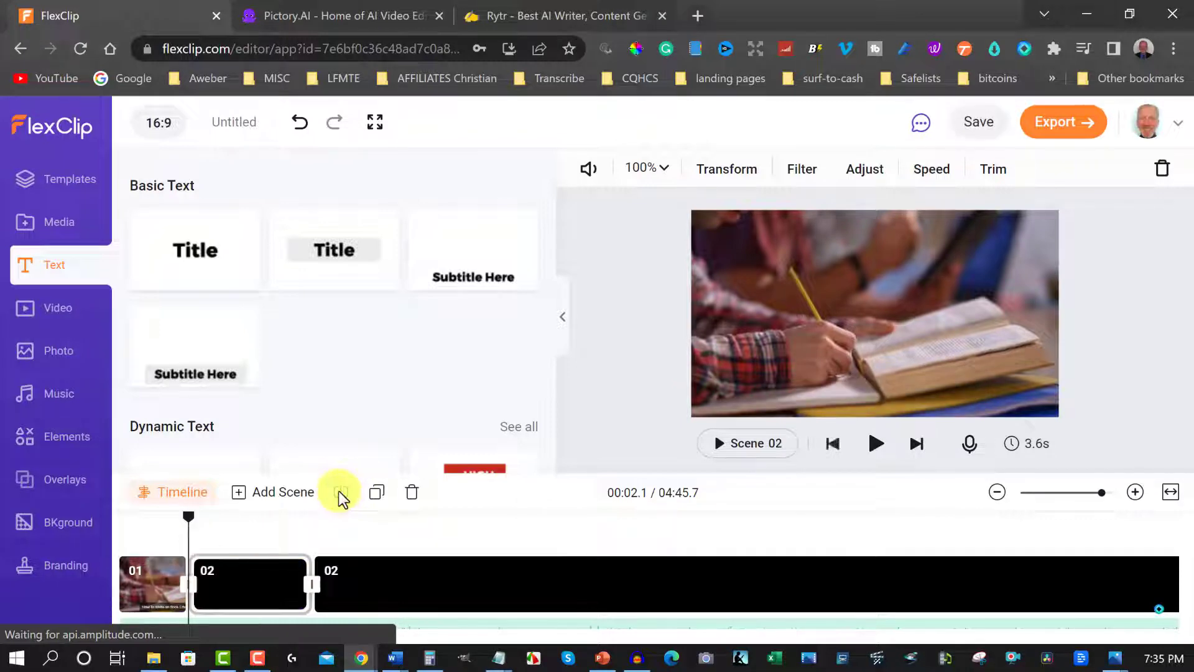
{"action": "left_click", "coordinate": [194, 579]}
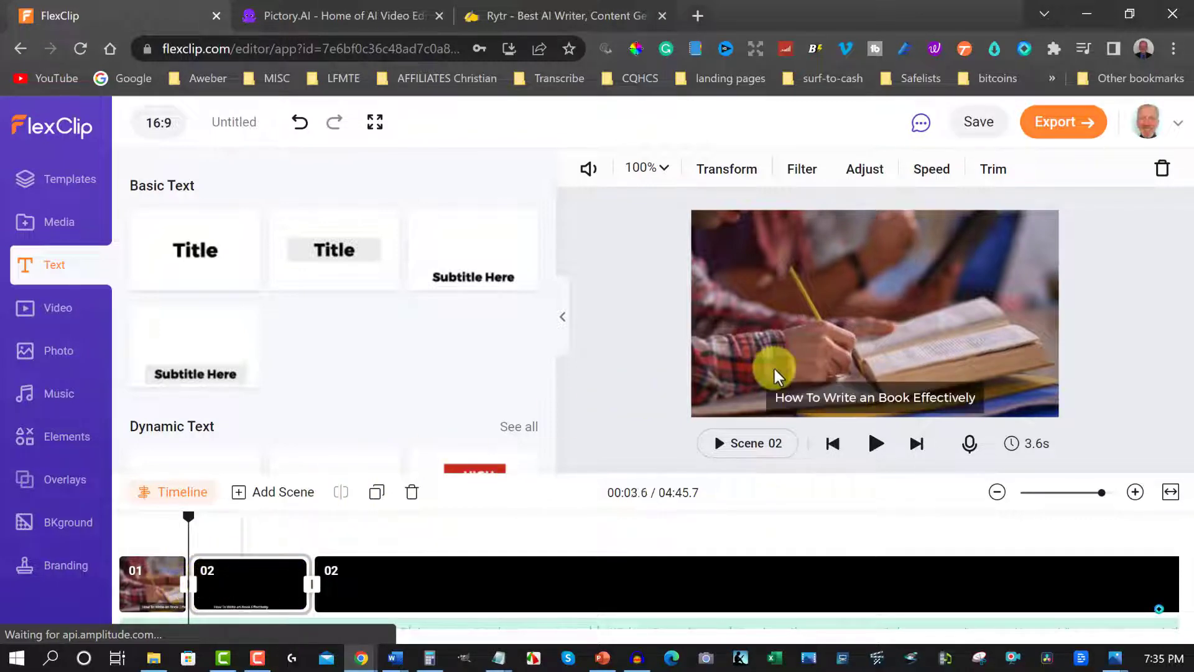
{"action": "left_click", "coordinate": [845, 391]}
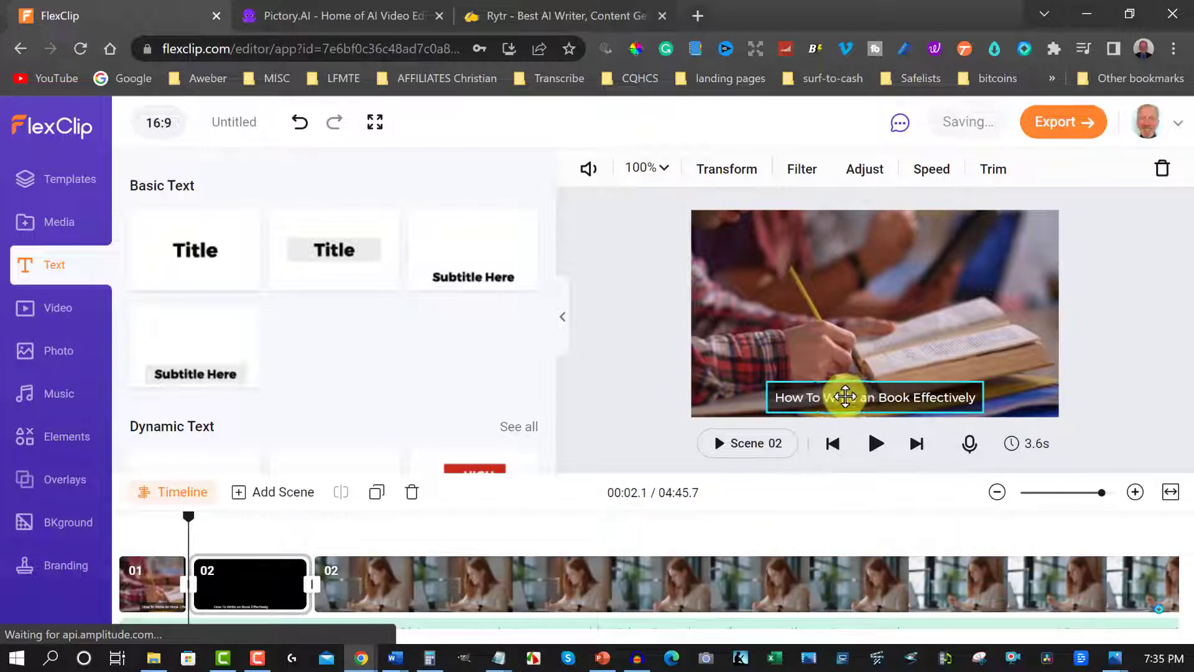
{"action": "left_click", "coordinate": [845, 396]}
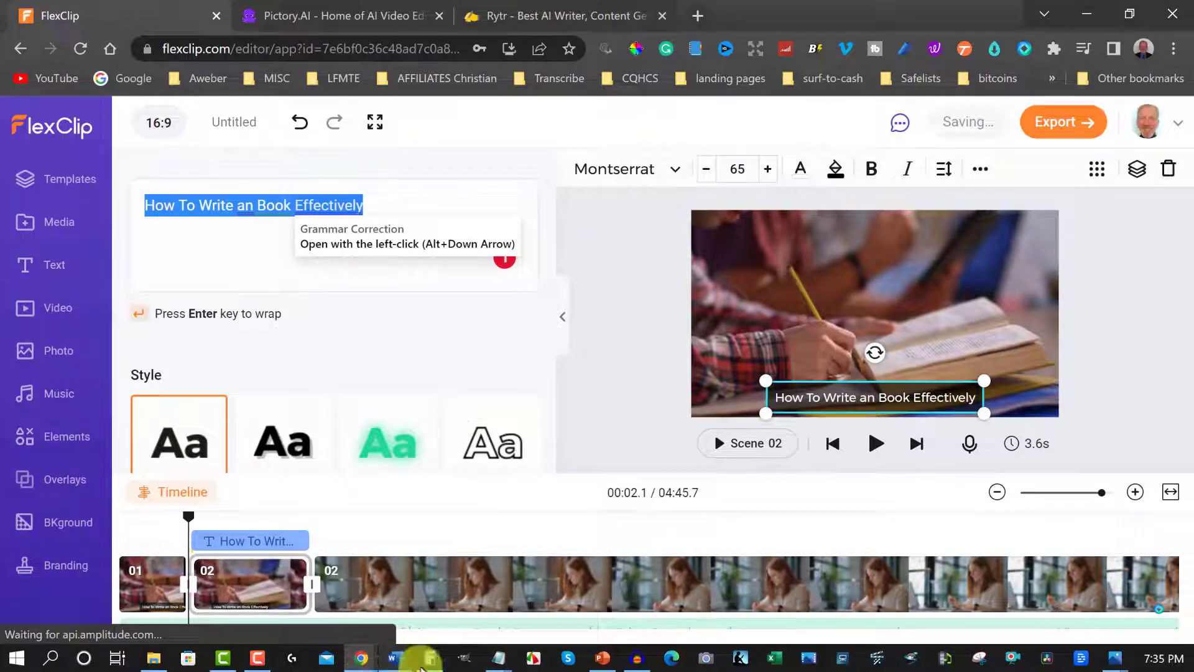
Step: Copy all 2114 words of the Document2 book text in Word
{"action": "left_click", "coordinate": [394, 658]}
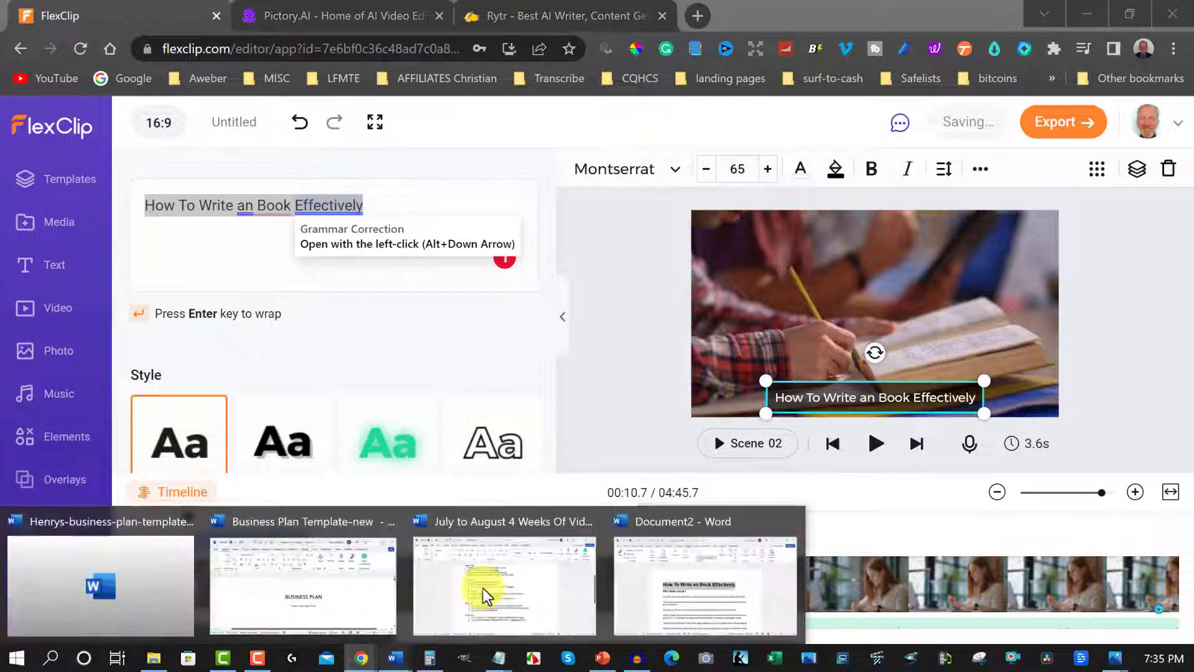
{"action": "key", "text": "Escape"}
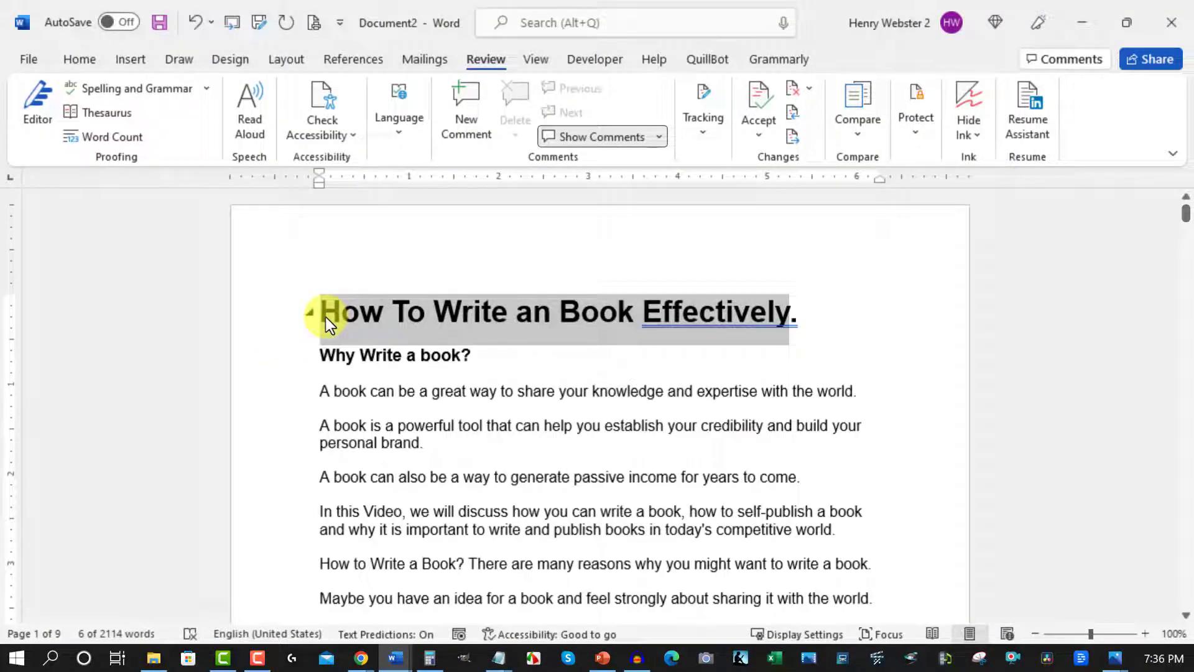
{"action": "key", "text": "ctrl+a"}
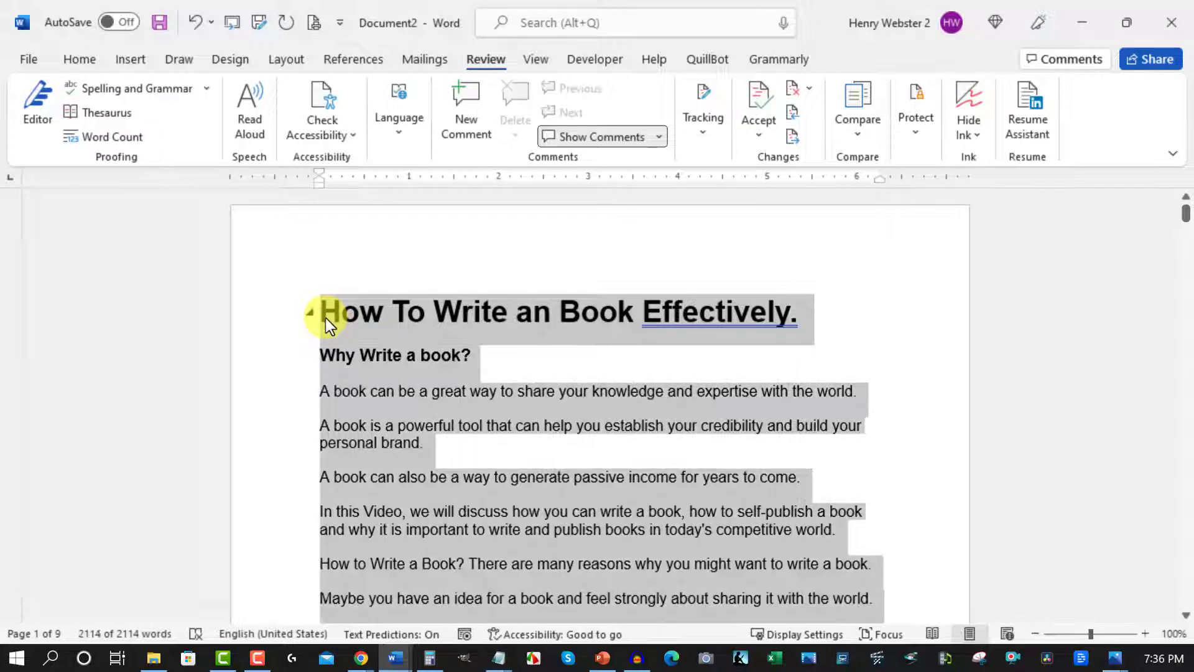
{"action": "right_click", "coordinate": [369, 359]}
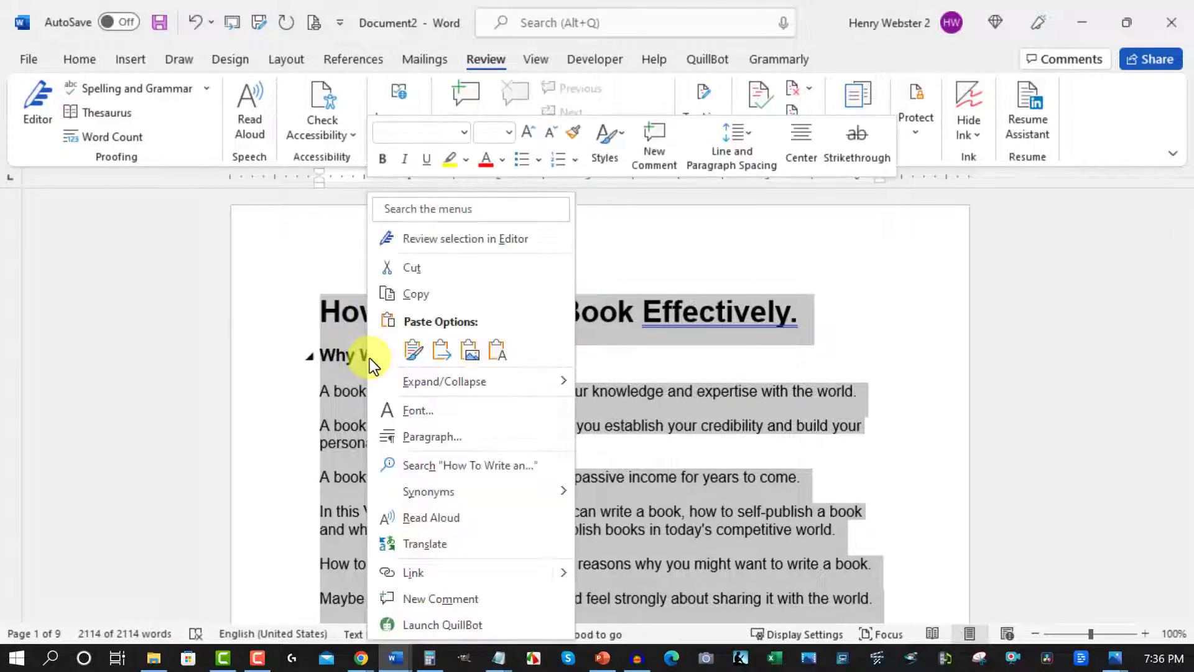
{"action": "left_click", "coordinate": [417, 295]}
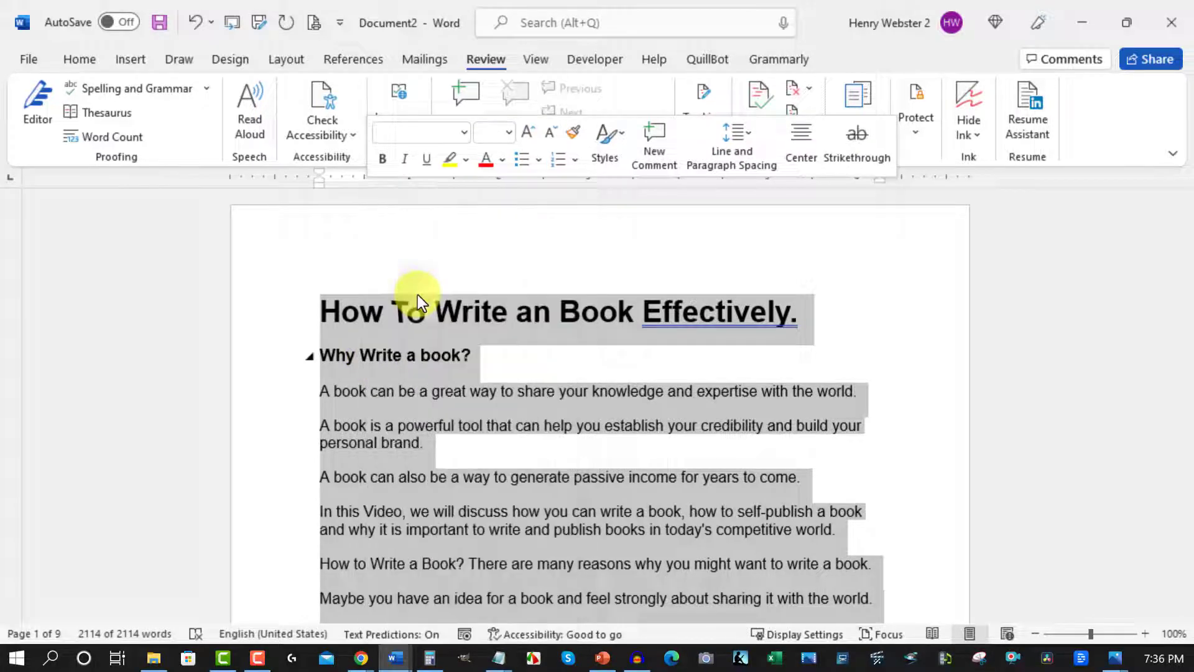
Step: Paste the 11459-character book script into a new Script to Video project
{"action": "left_click", "coordinate": [1081, 21]}
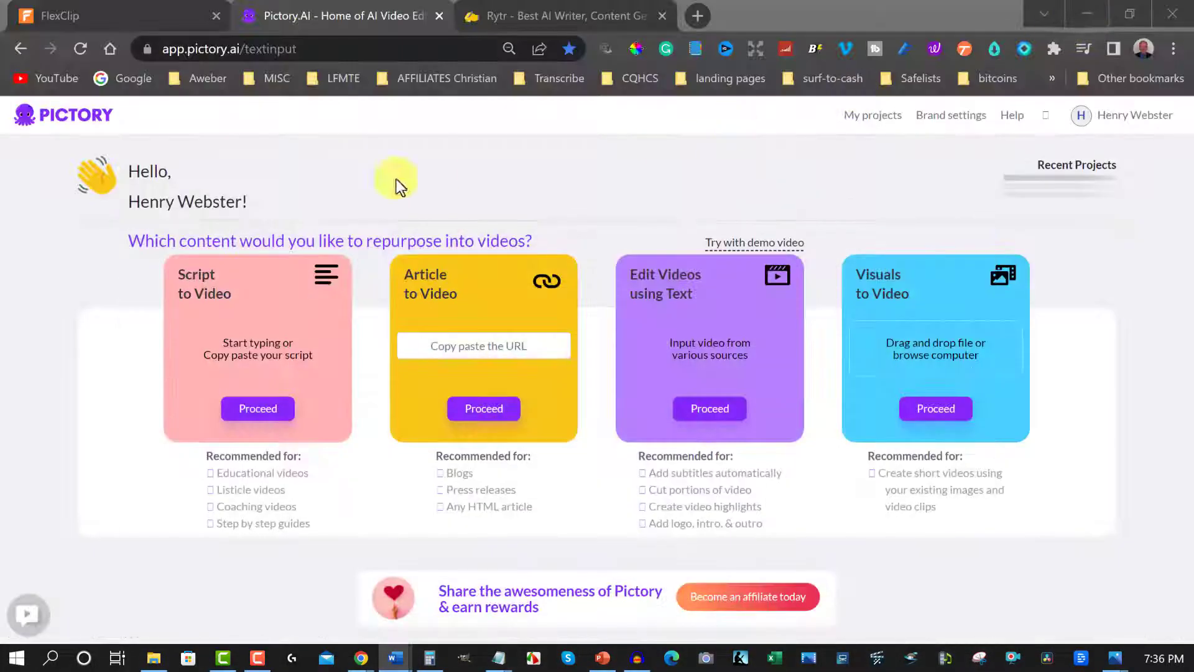
{"action": "left_click", "coordinate": [259, 410]}
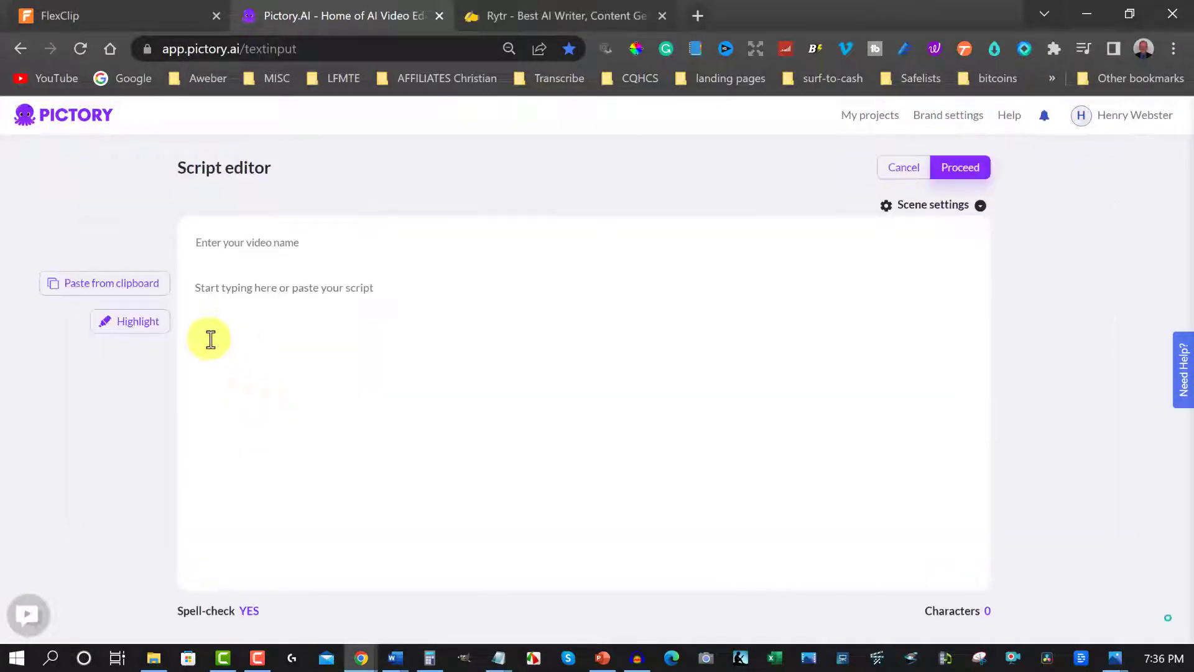
{"action": "left_click", "coordinate": [198, 288]}
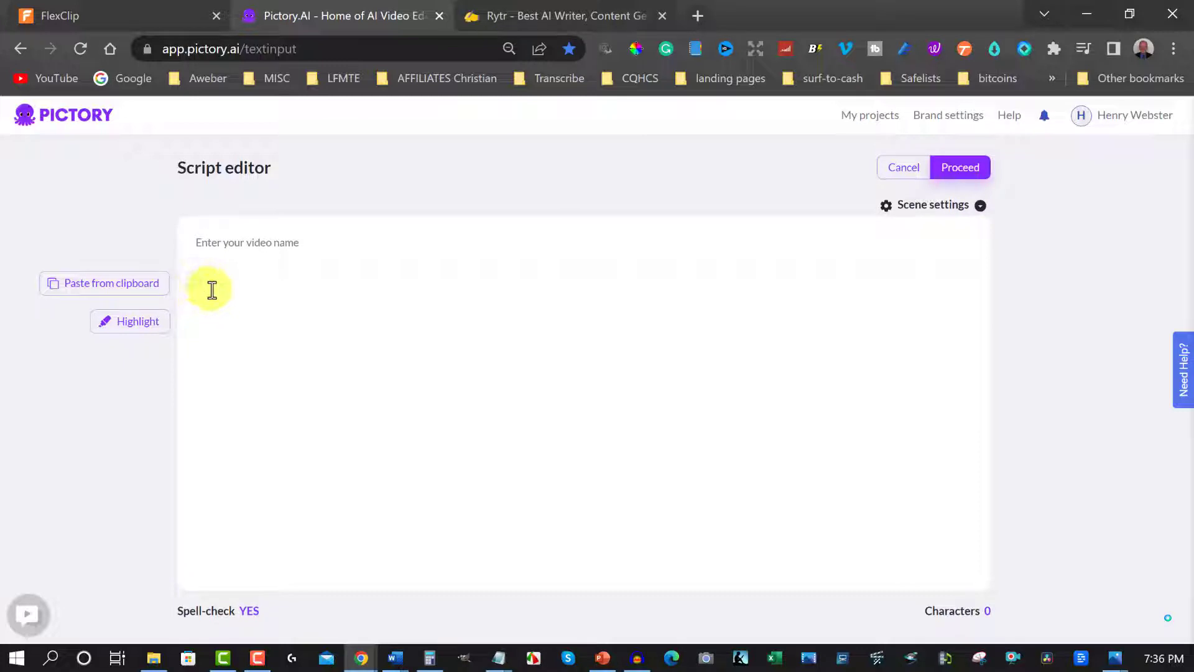
{"action": "key", "text": "ctrl+v"}
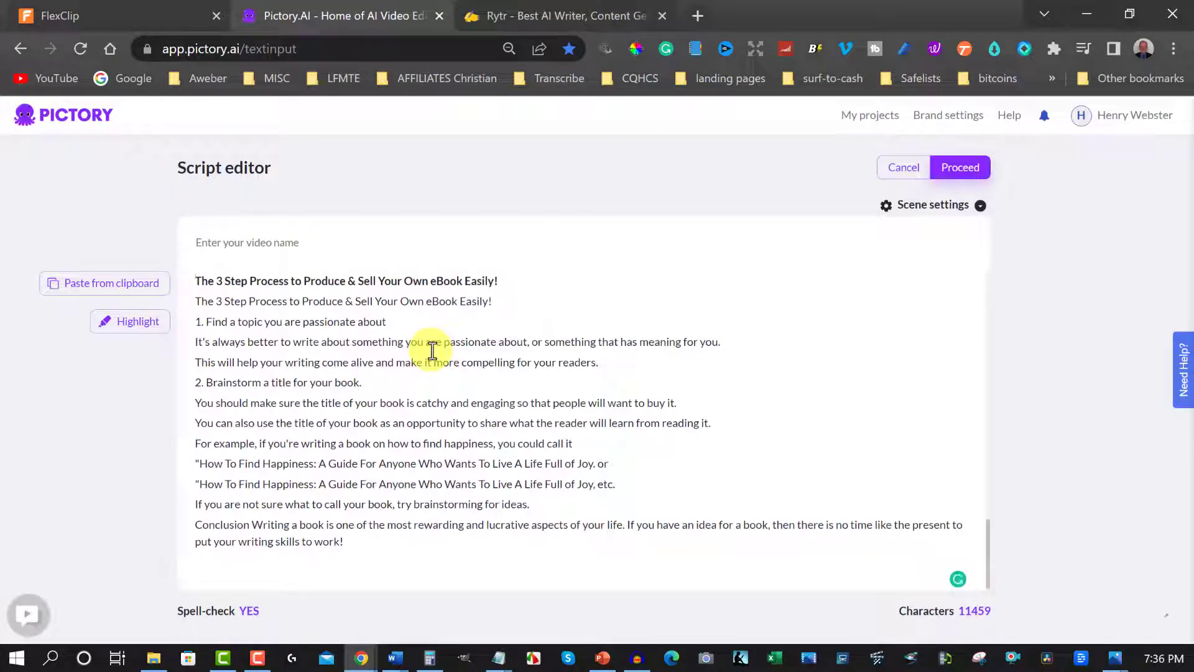
{"action": "scroll", "coordinate": [691, 437], "scroll_direction": "up", "scroll_amount": 8}
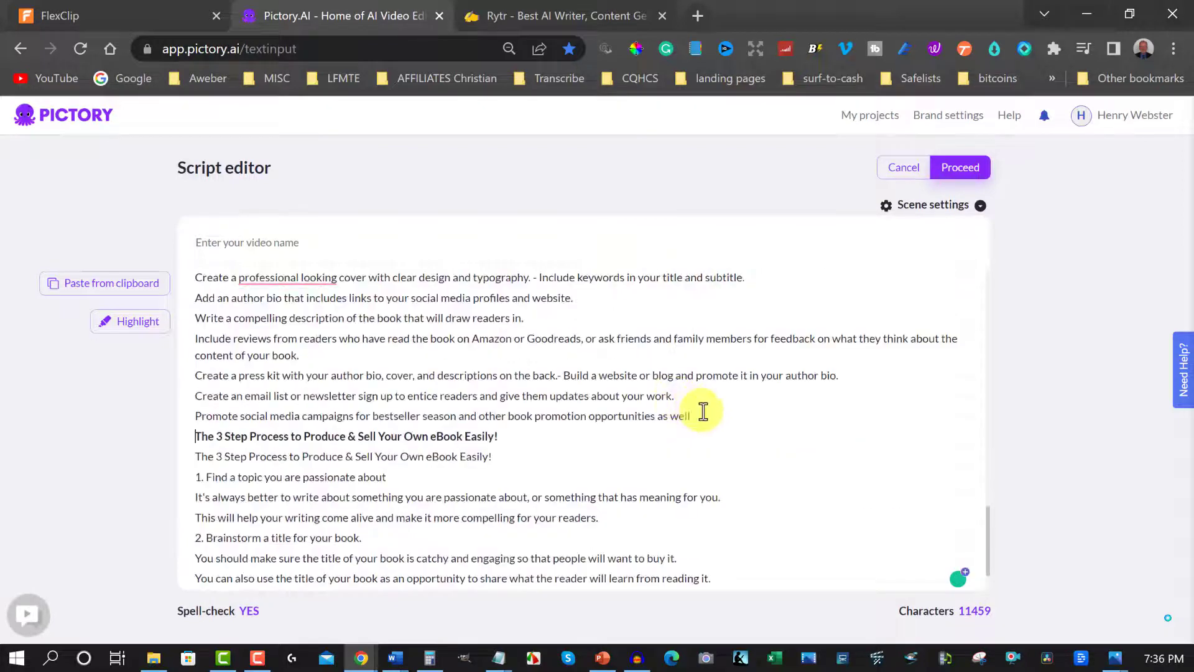
{"action": "scroll", "coordinate": [702, 411], "scroll_direction": "down", "scroll_amount": 3}
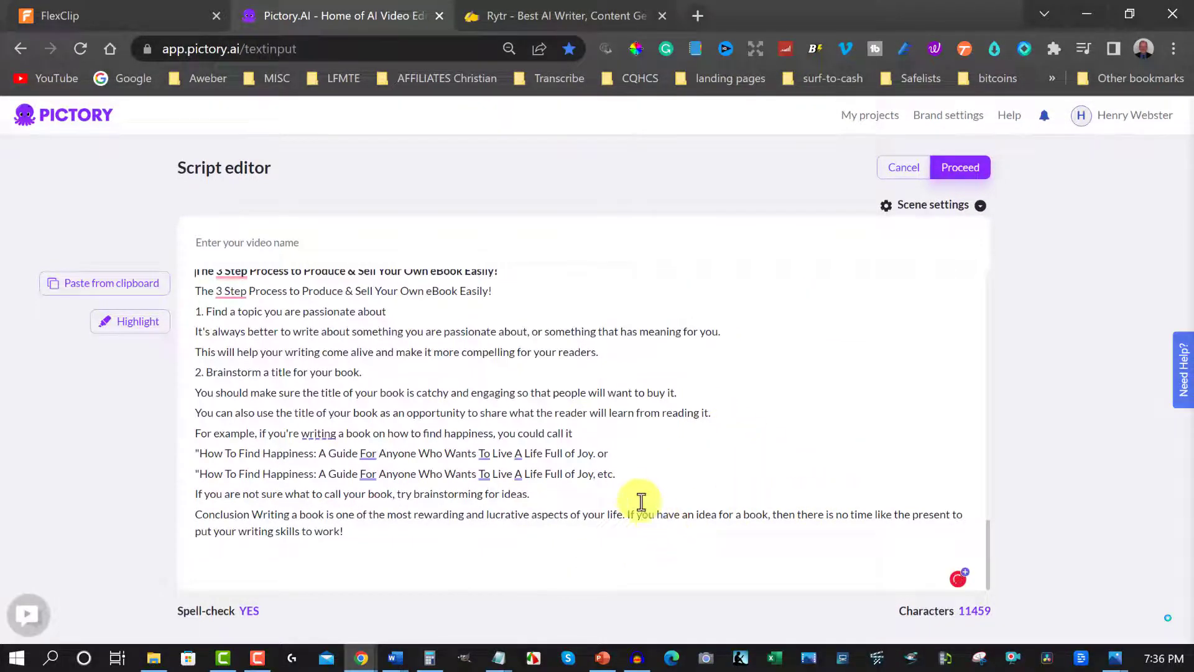
{"action": "scroll", "coordinate": [622, 485], "scroll_direction": "up", "scroll_amount": 15}
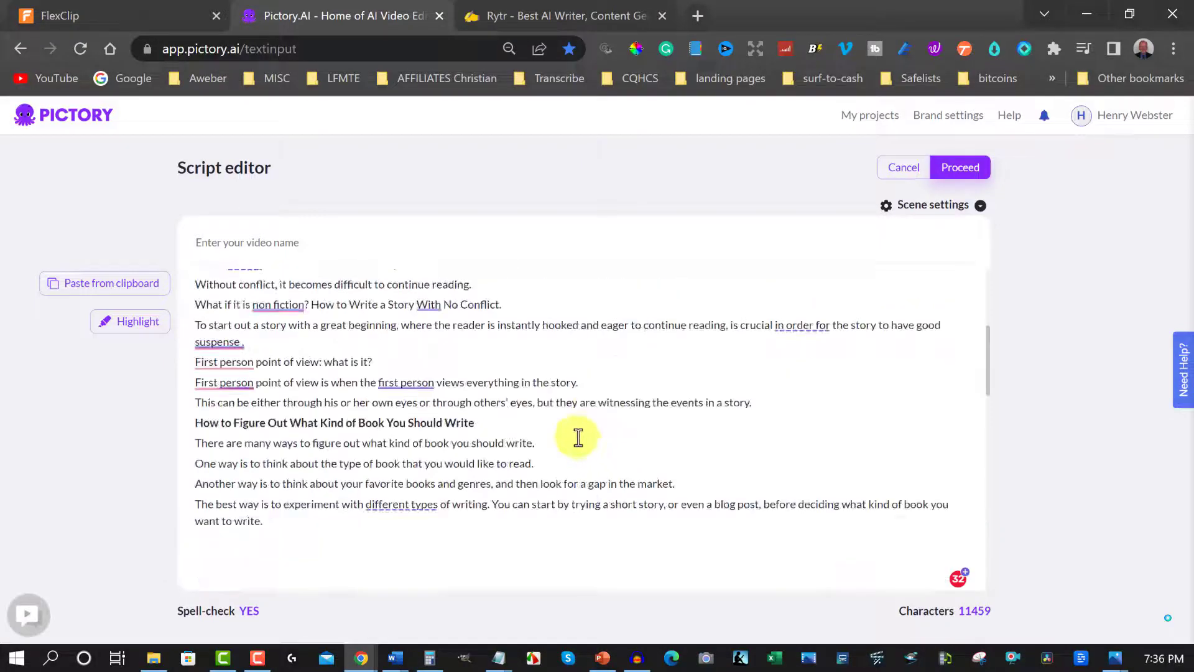
{"action": "scroll", "coordinate": [578, 437], "scroll_direction": "up", "scroll_amount": 10}
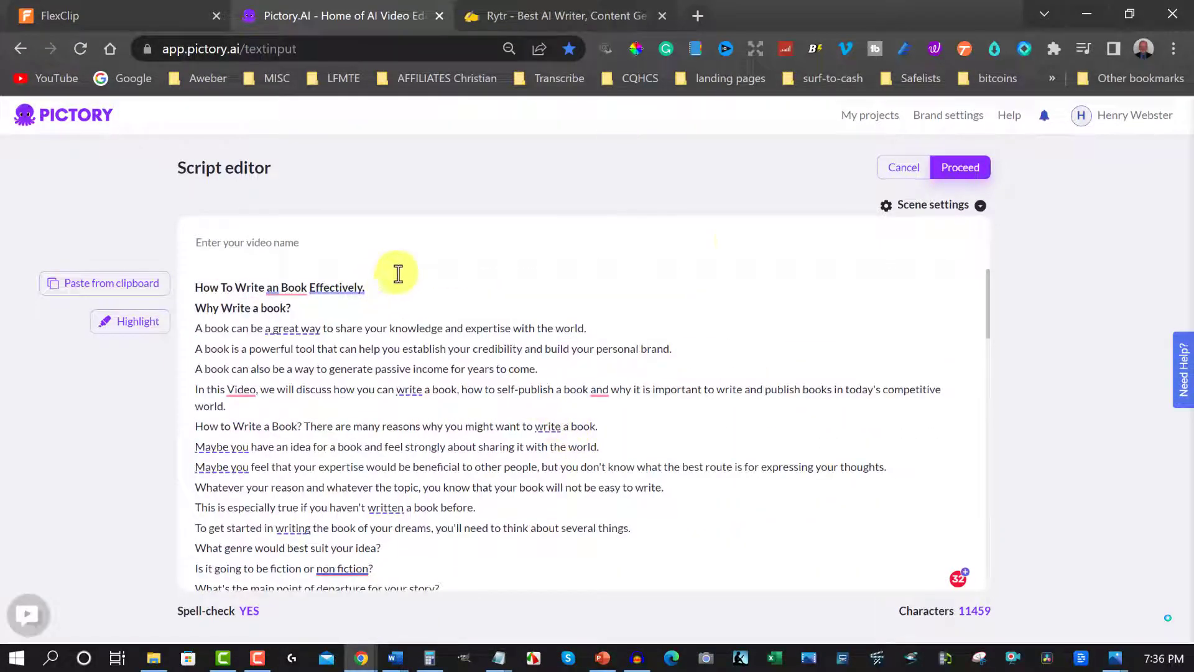
Step: Continue past the script editor and choose the 16:9 Landscape format
{"action": "left_click", "coordinate": [973, 174]}
{"action": "left_click", "coordinate": [951, 159]}
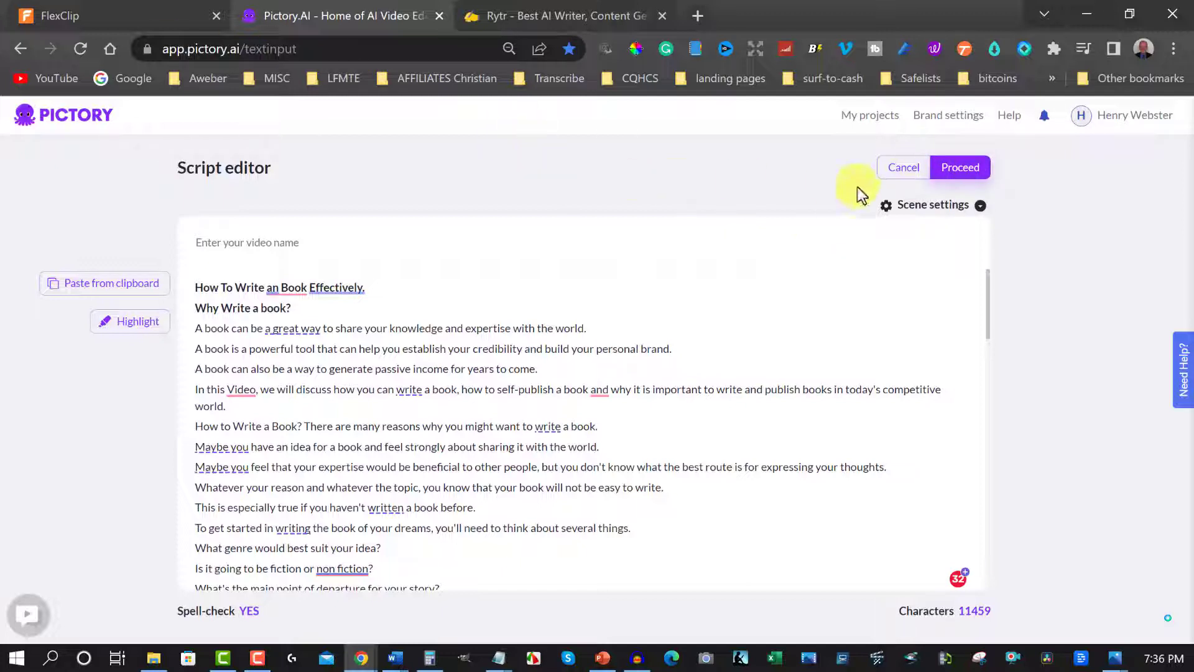
{"action": "left_click", "coordinate": [960, 166]}
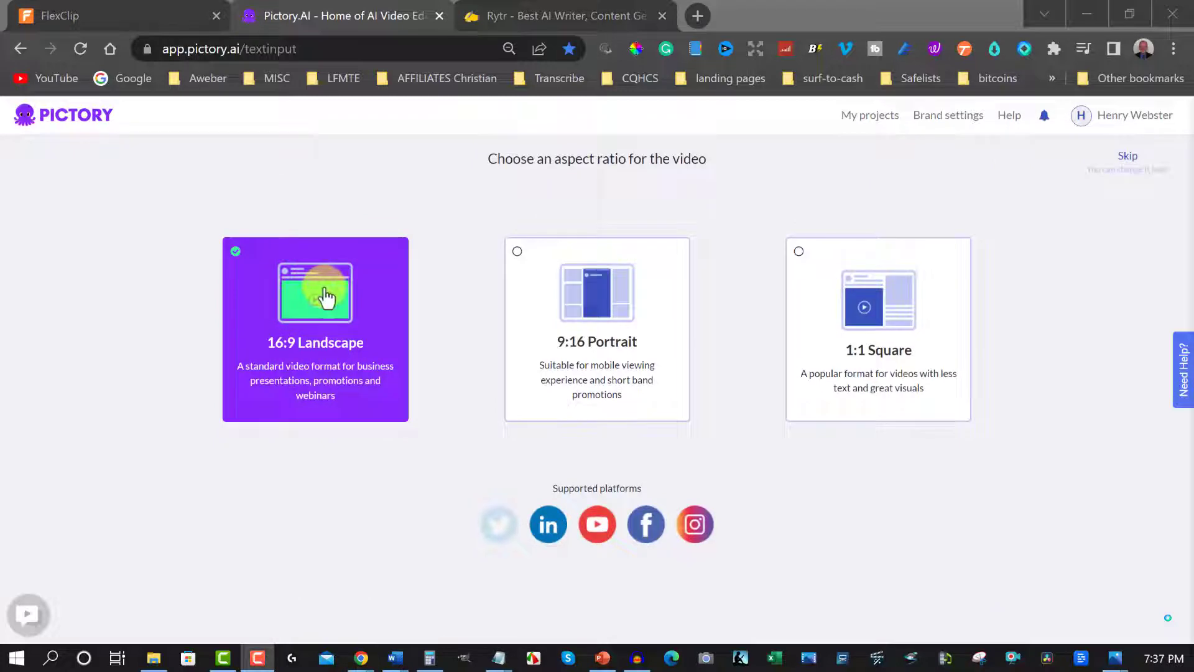
{"action": "left_click", "coordinate": [326, 297]}
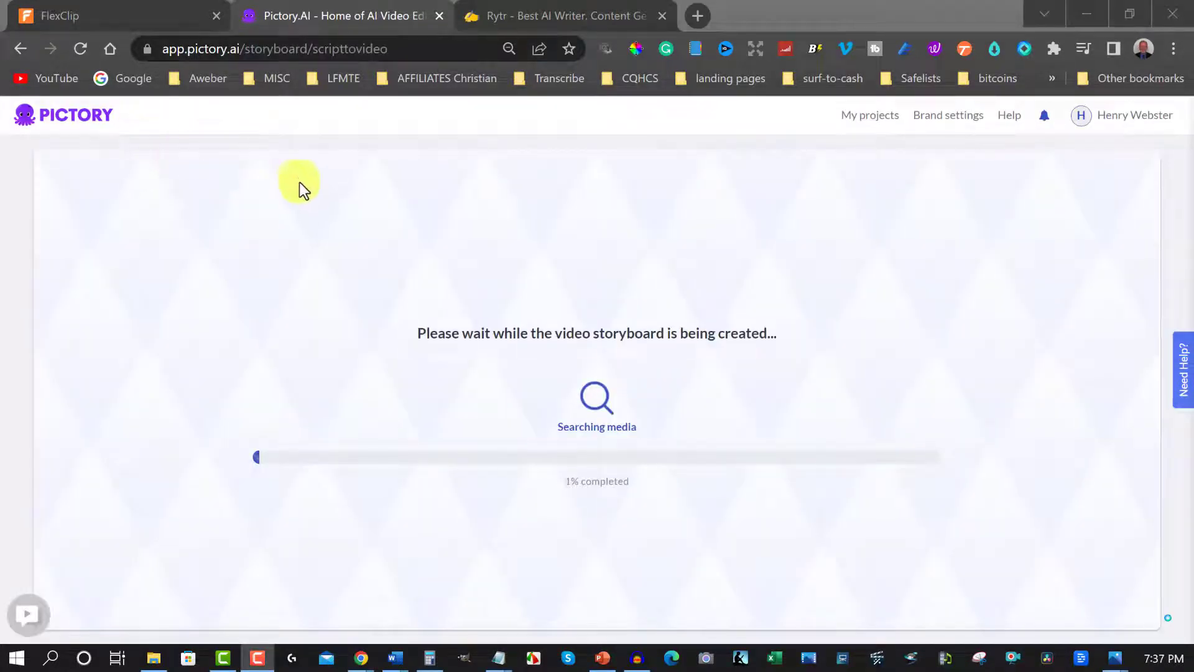
Step: Open and scroll through the Rytr document 'Steps to Writing a book to sell on amazon'
{"action": "left_click", "coordinate": [574, 9]}
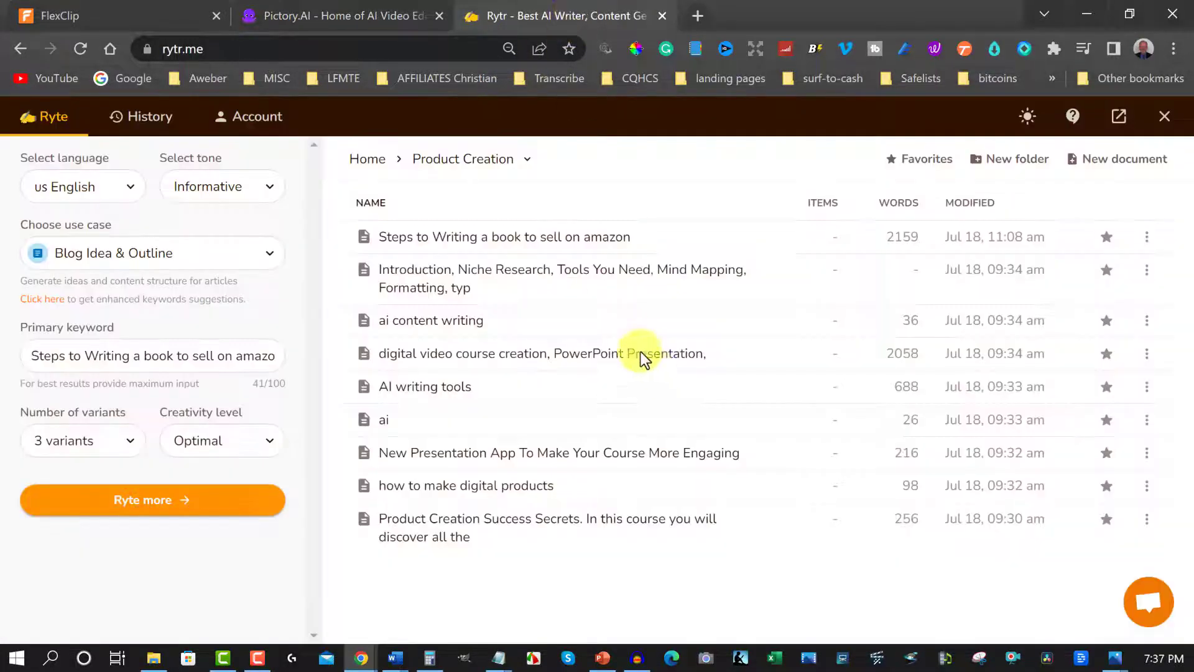
{"action": "left_click", "coordinate": [550, 235]}
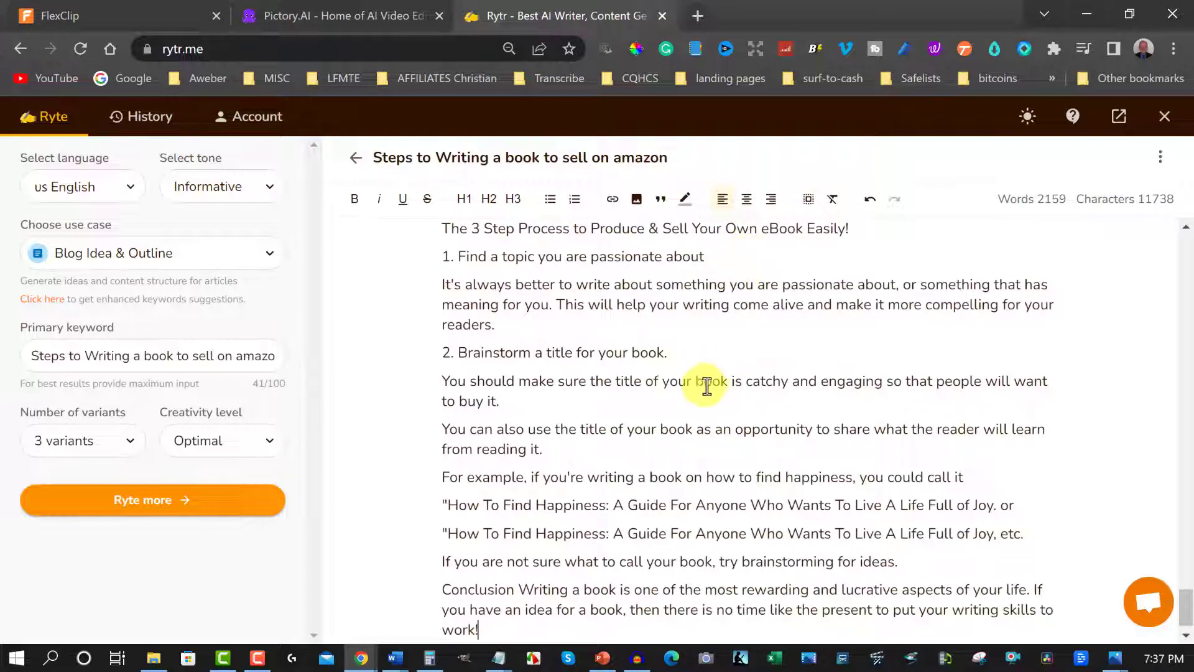
{"action": "scroll", "coordinate": [712, 378], "scroll_direction": "up", "scroll_amount": 5}
{"action": "scroll", "coordinate": [712, 378], "scroll_direction": "up", "scroll_amount": 20}
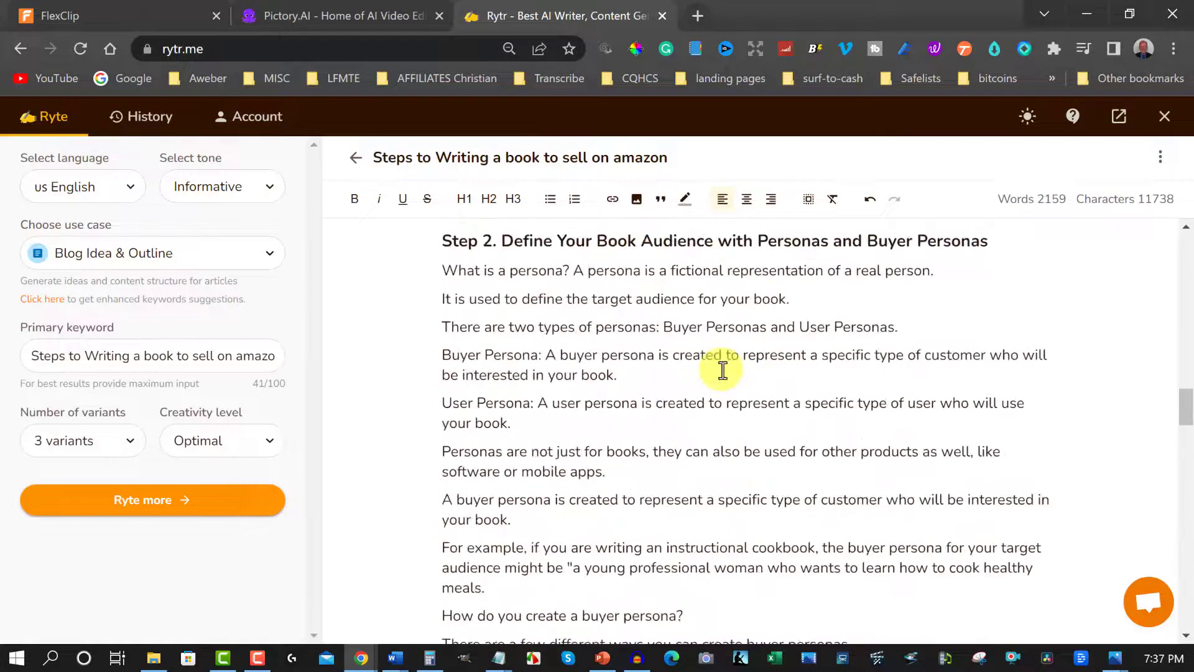
{"action": "scroll", "coordinate": [723, 371], "scroll_direction": "up", "scroll_amount": 15}
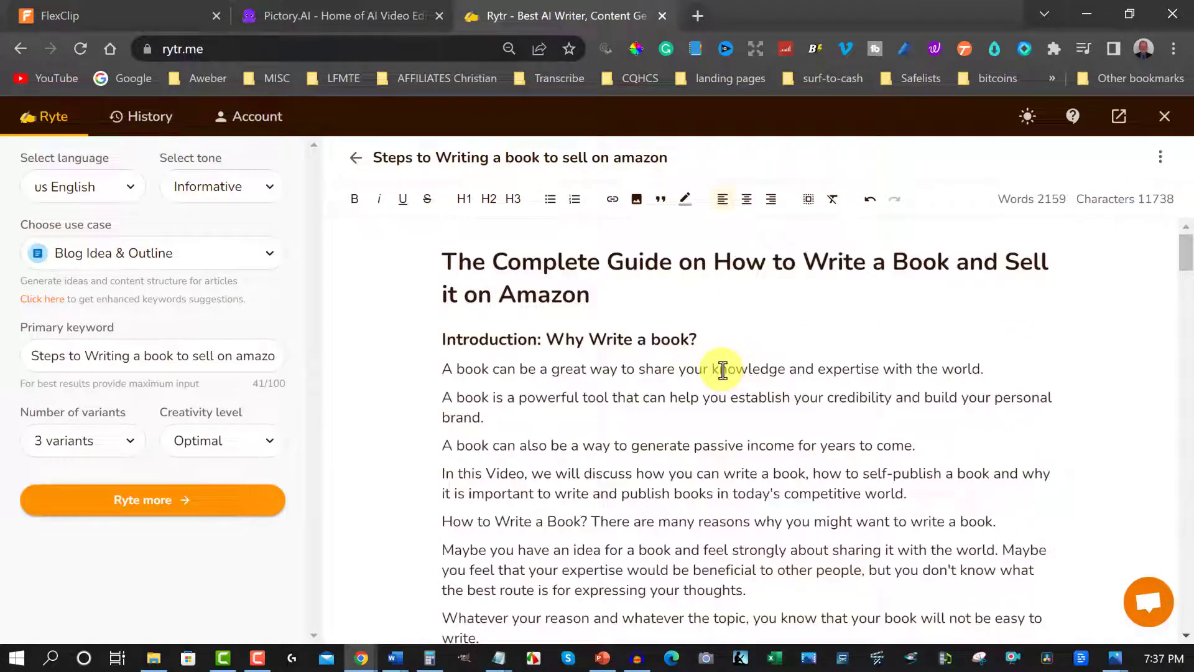
{"action": "scroll", "coordinate": [722, 370], "scroll_direction": "down", "scroll_amount": 20}
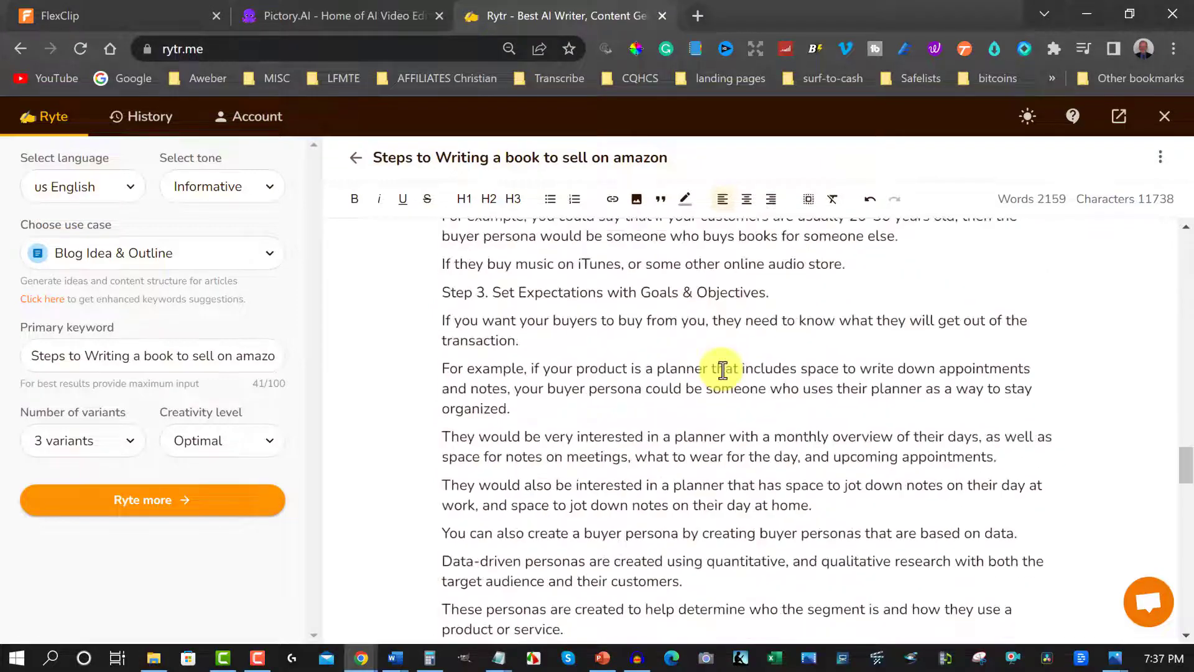
{"action": "scroll", "coordinate": [723, 371], "scroll_direction": "down", "scroll_amount": 20}
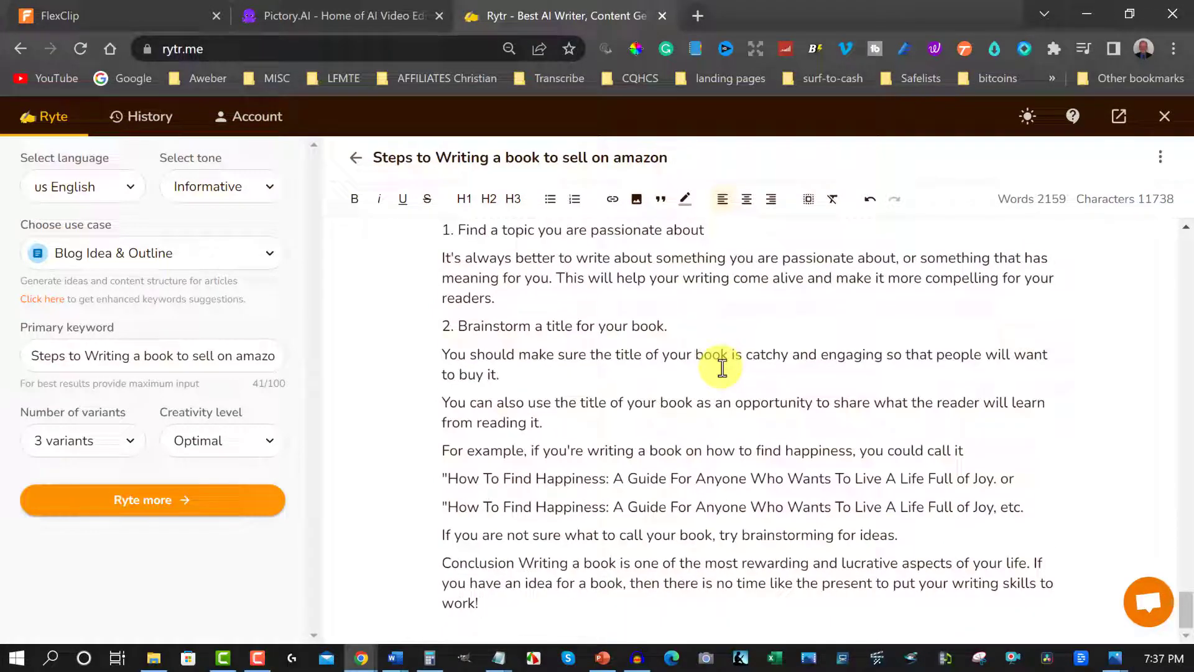
{"action": "scroll", "coordinate": [723, 367], "scroll_direction": "up", "scroll_amount": 20}
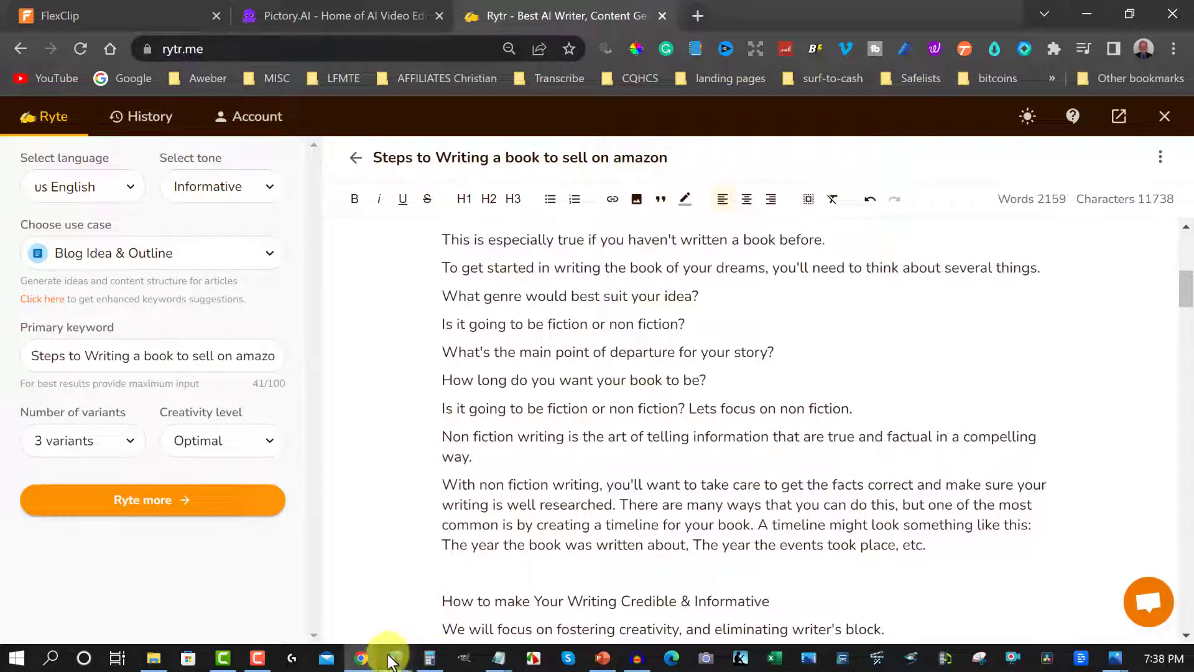
{"action": "scroll", "coordinate": [862, 382], "scroll_direction": "up", "scroll_amount": 7}
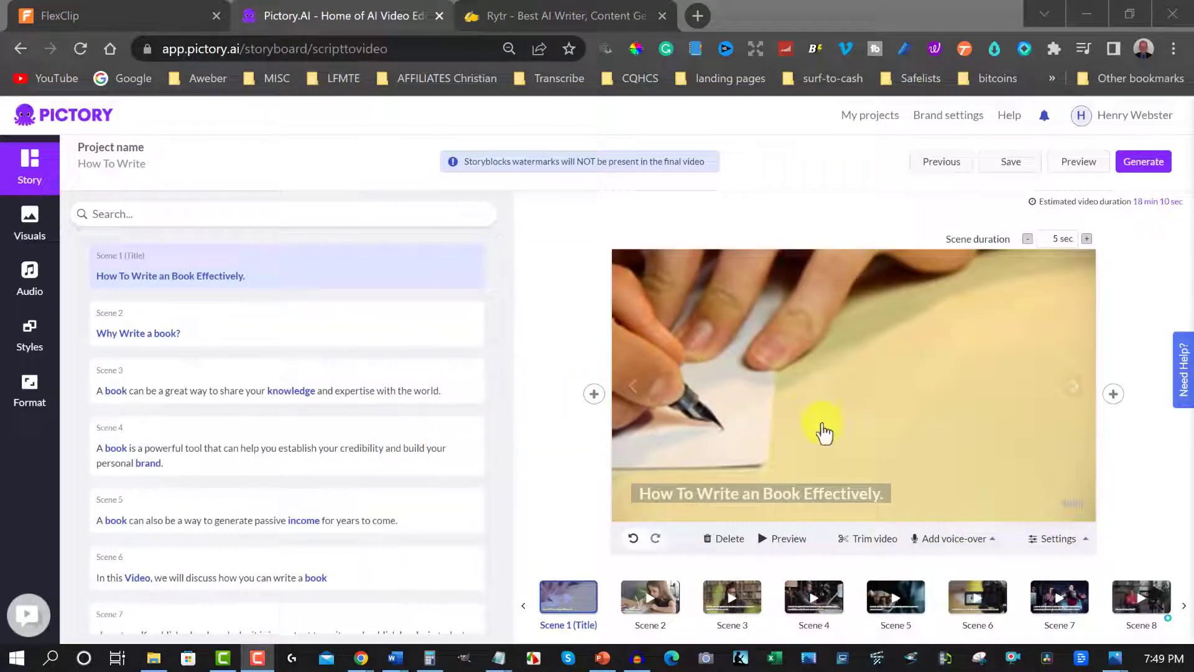
Step: Give the scene 1 title caption a dark grey background and bright yellow highlight
{"action": "left_click", "coordinate": [820, 493]}
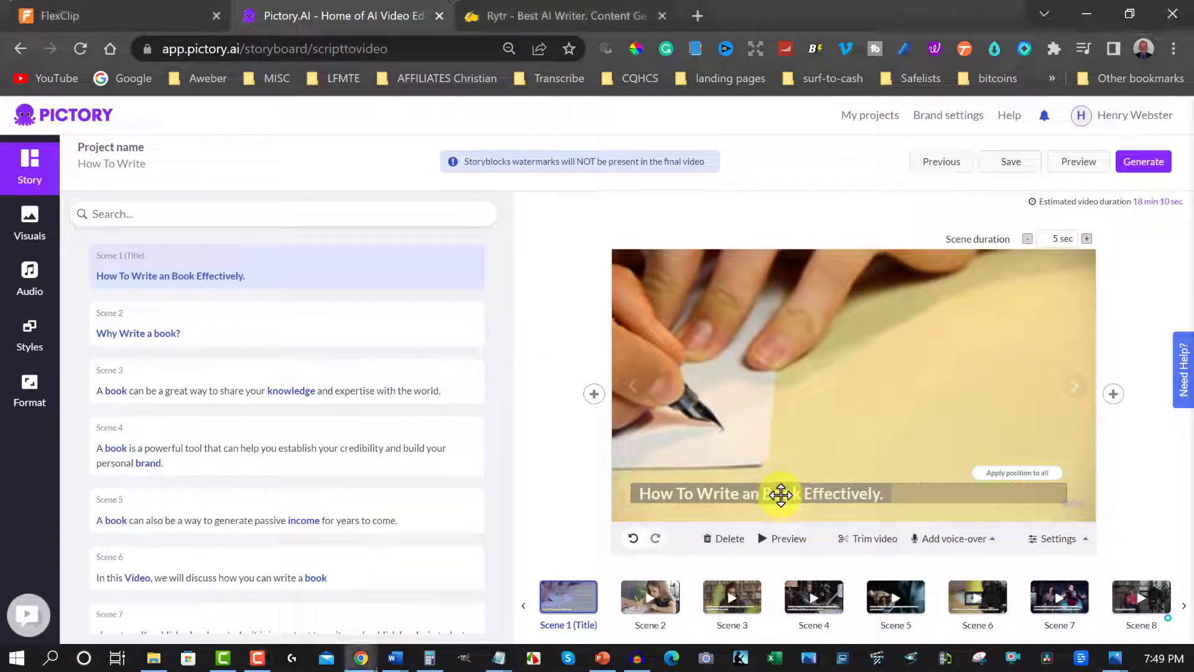
{"action": "double_click", "coordinate": [780, 493]}
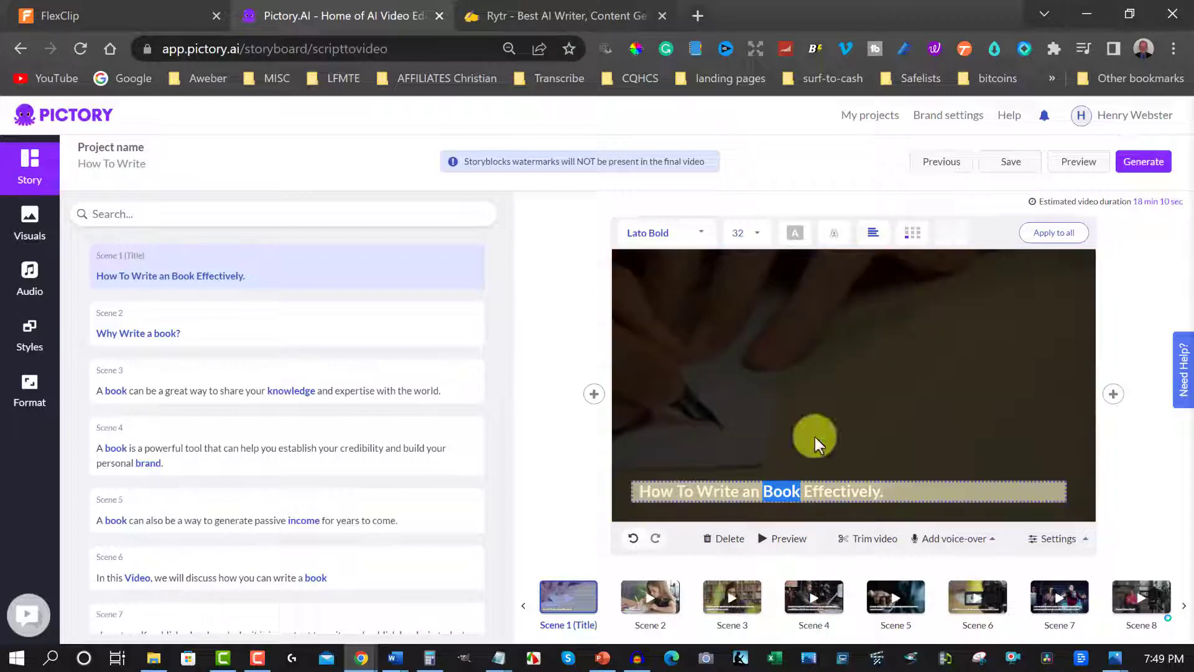
{"action": "left_click", "coordinate": [795, 233]}
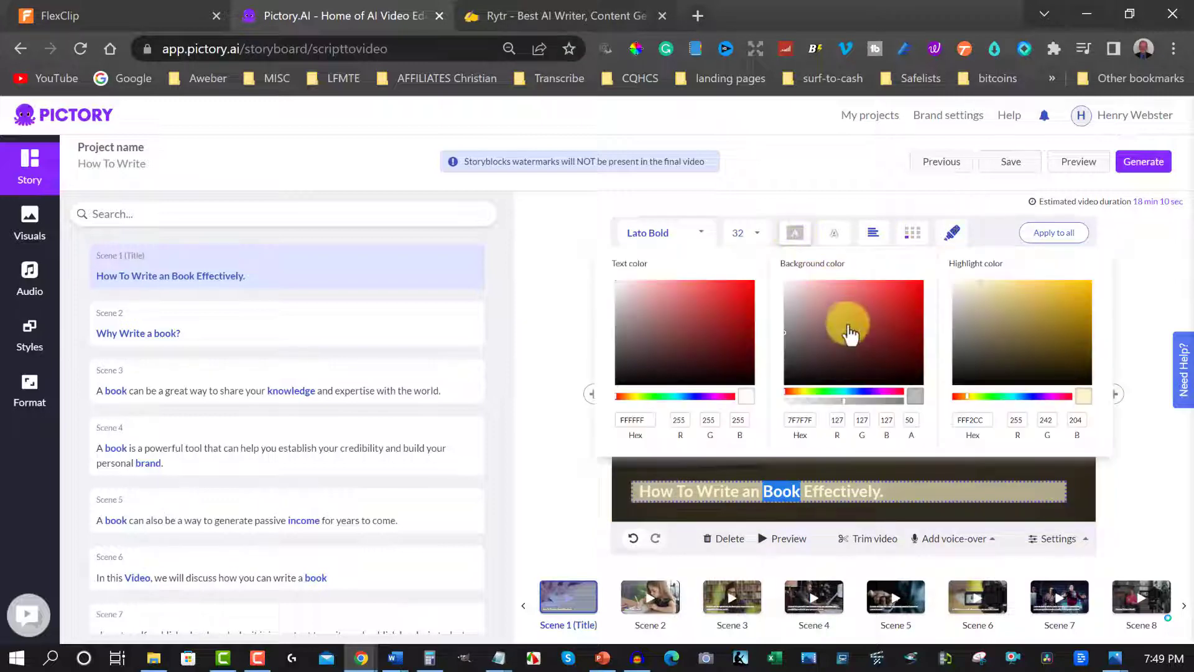
{"action": "left_click", "coordinate": [786, 359]}
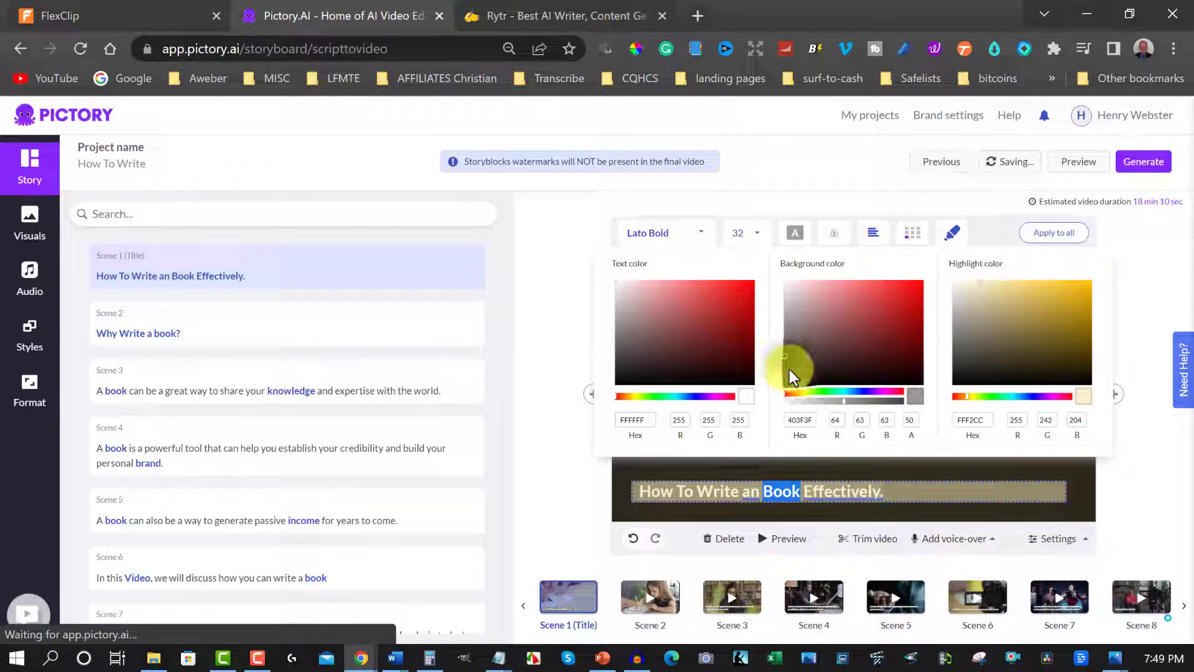
{"action": "left_click", "coordinate": [1080, 285]}
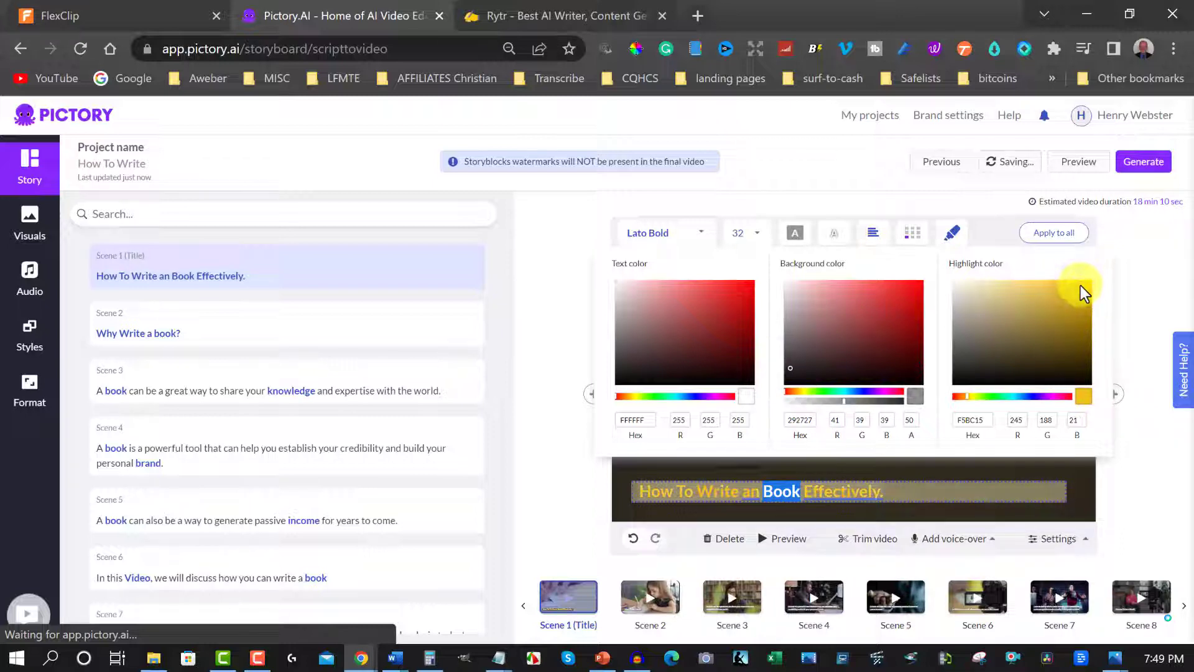
{"action": "left_click", "coordinate": [973, 397]}
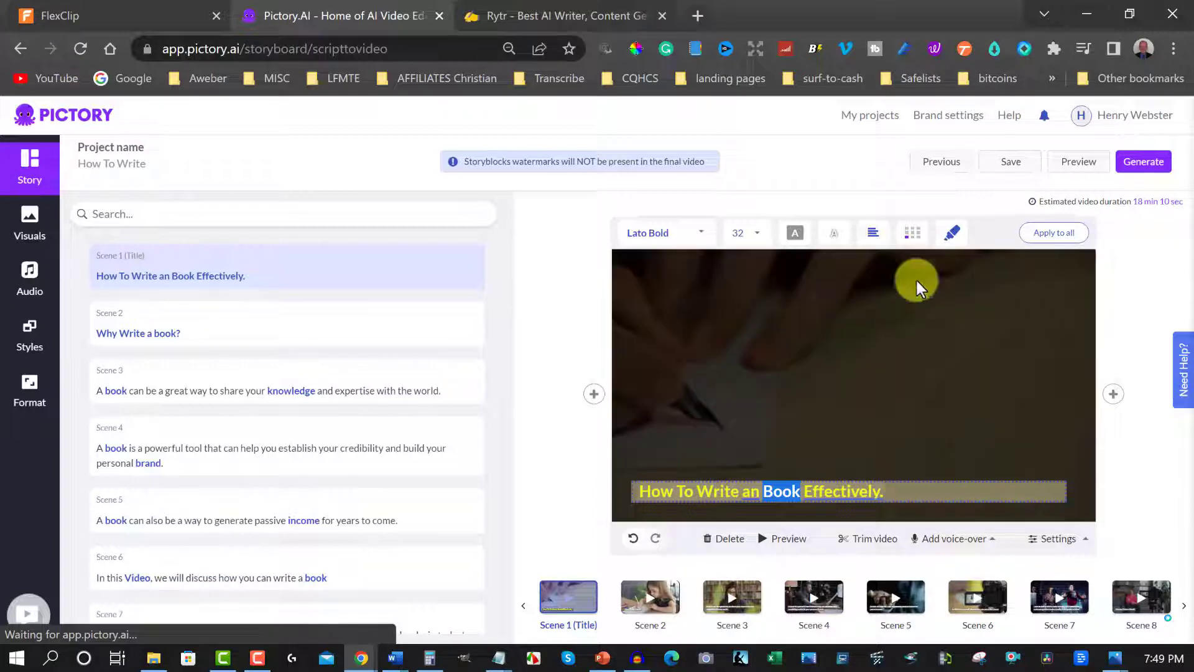
Step: Centre-align the caption and apply its style to all scenes
{"action": "left_click", "coordinate": [796, 234]}
{"action": "mouse_move", "coordinate": [873, 234]}
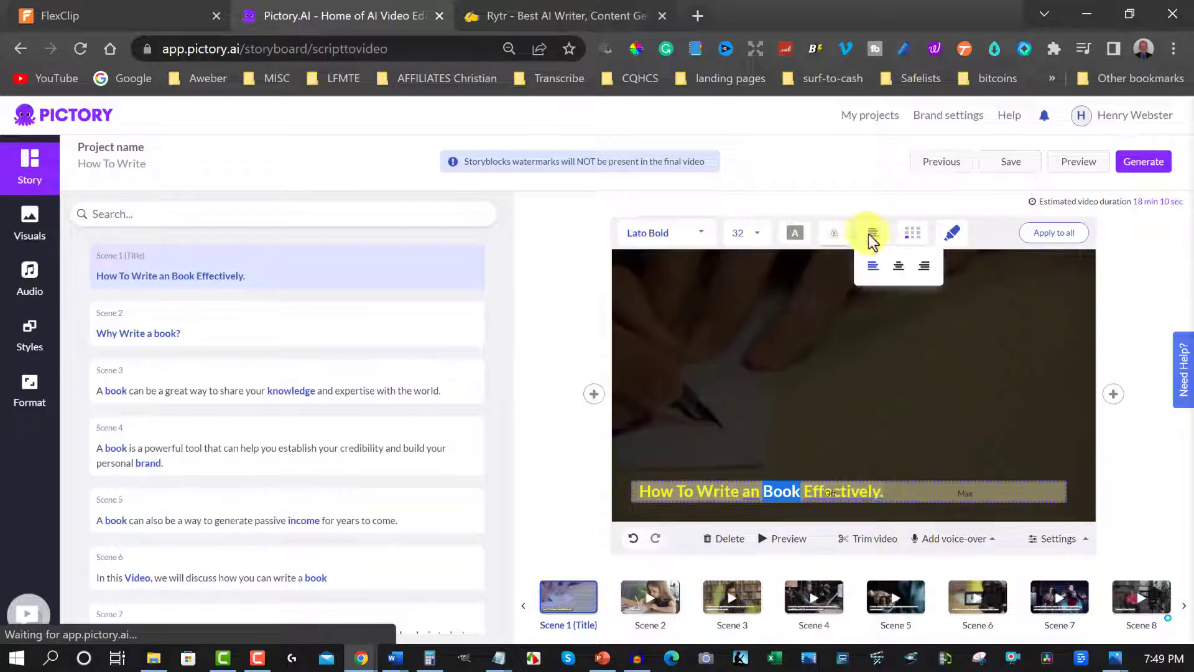
{"action": "left_click", "coordinate": [900, 274]}
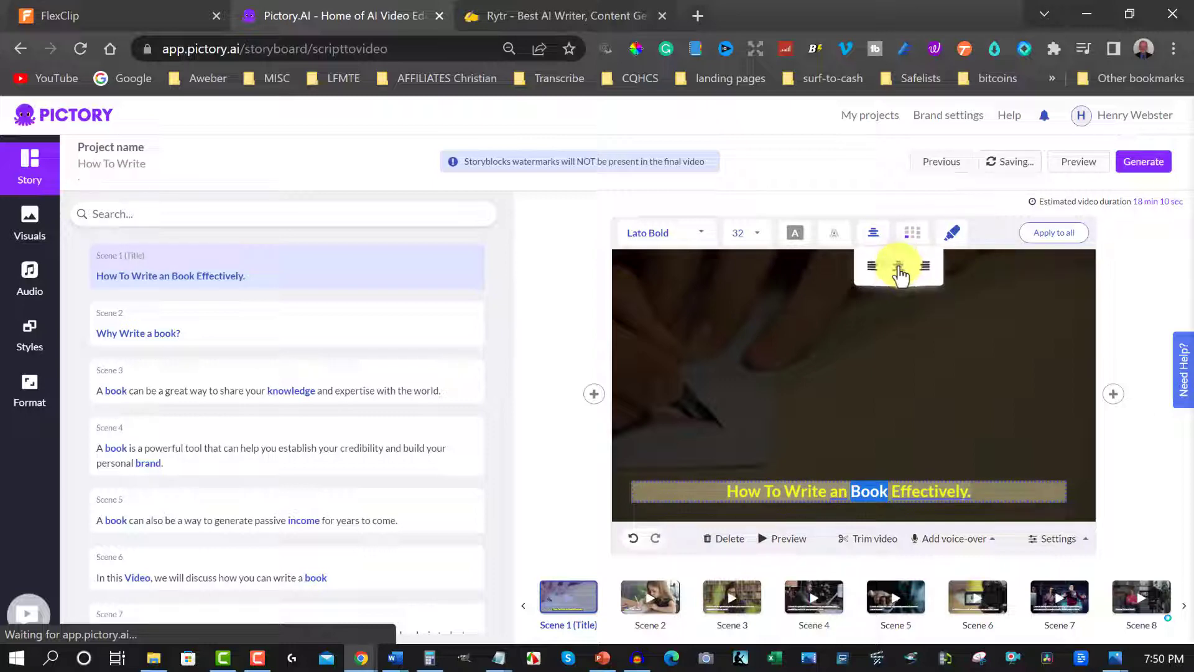
{"action": "left_click", "coordinate": [1057, 235]}
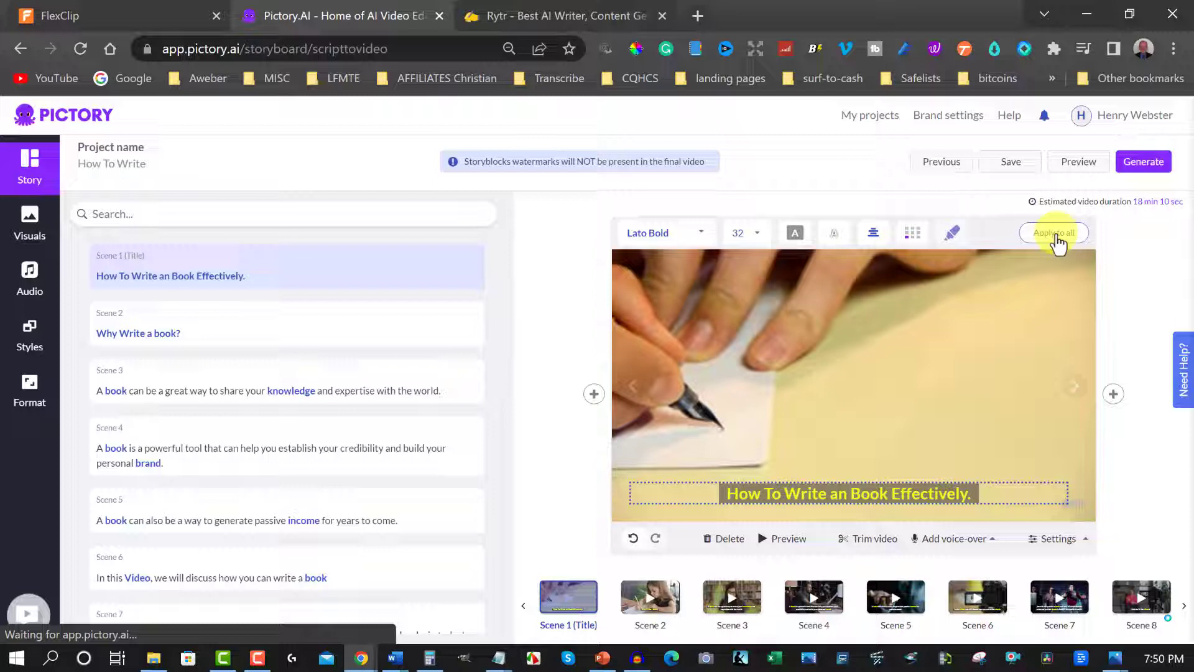
Step: Upload FInished Voiceover.mp3 as the voice-over and auto-sync it to the entire video
{"action": "mouse_move", "coordinate": [952, 539]}
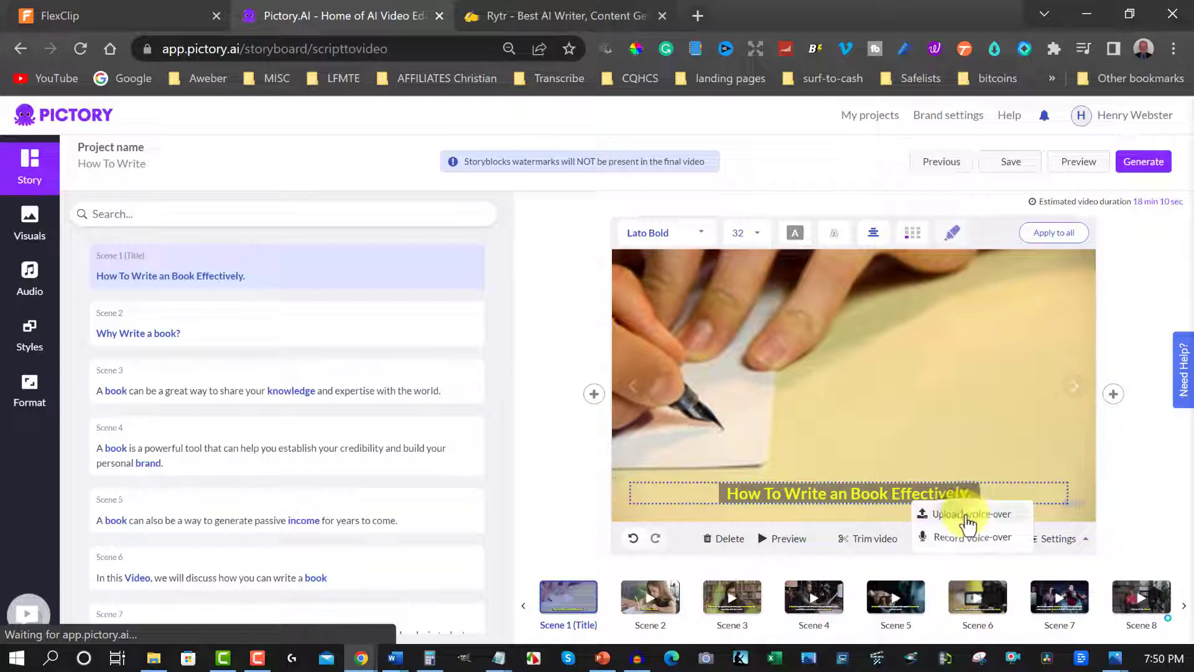
{"action": "left_click", "coordinate": [967, 515]}
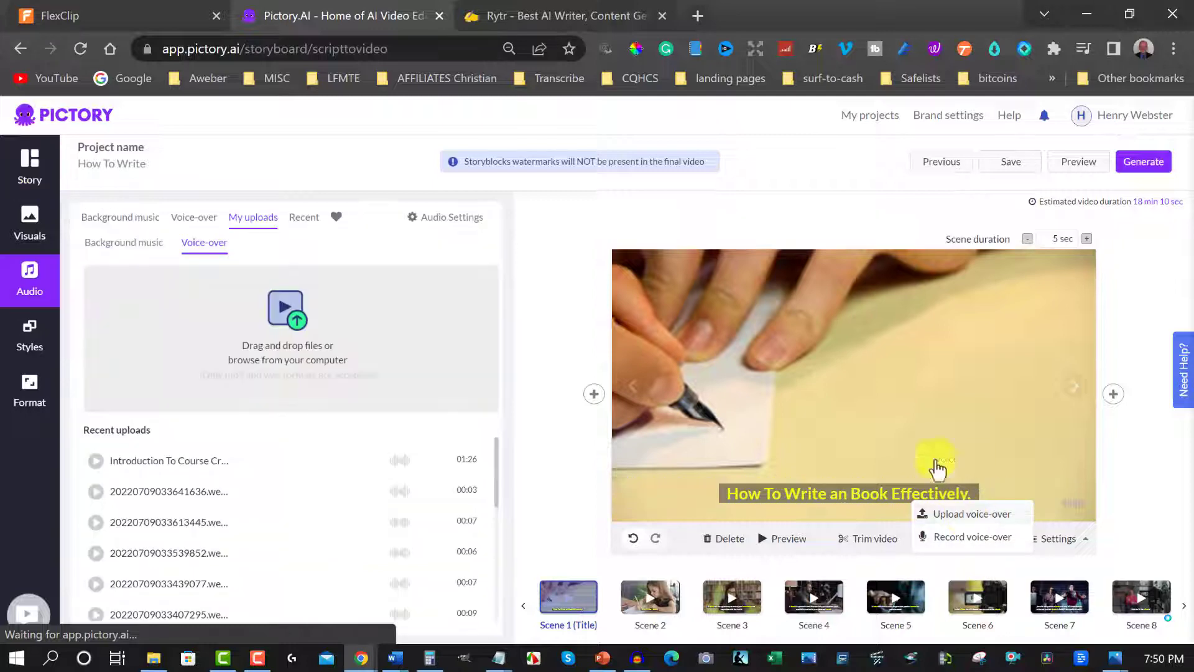
{"action": "left_click", "coordinate": [287, 320]}
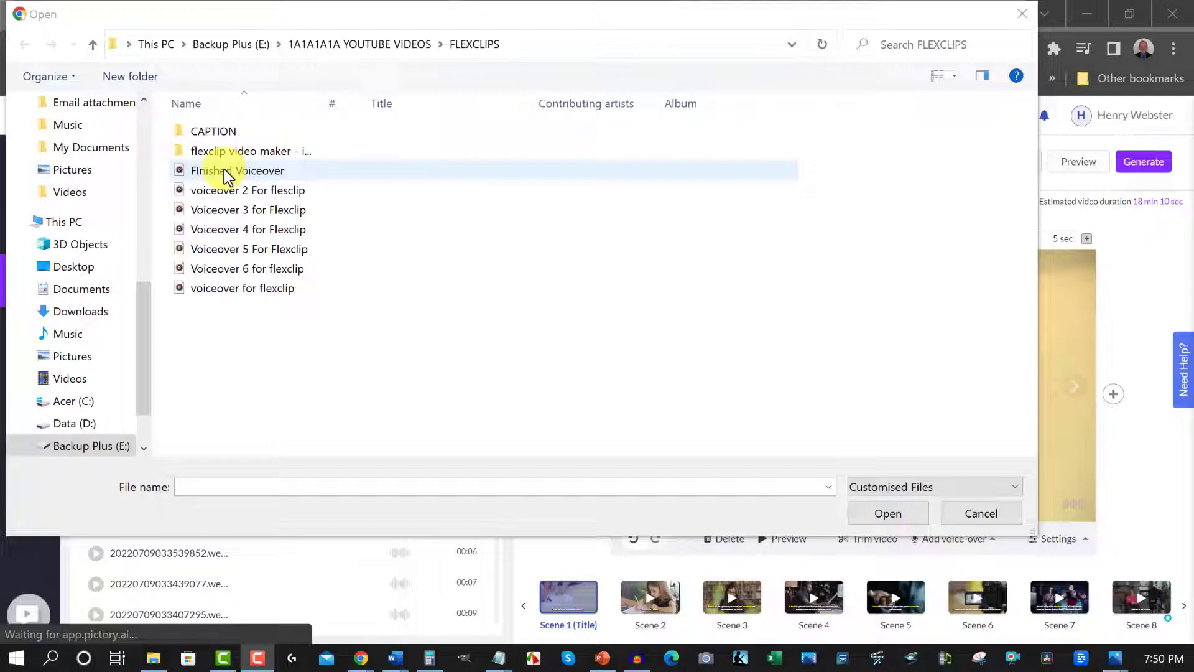
{"action": "double_click", "coordinate": [224, 169]}
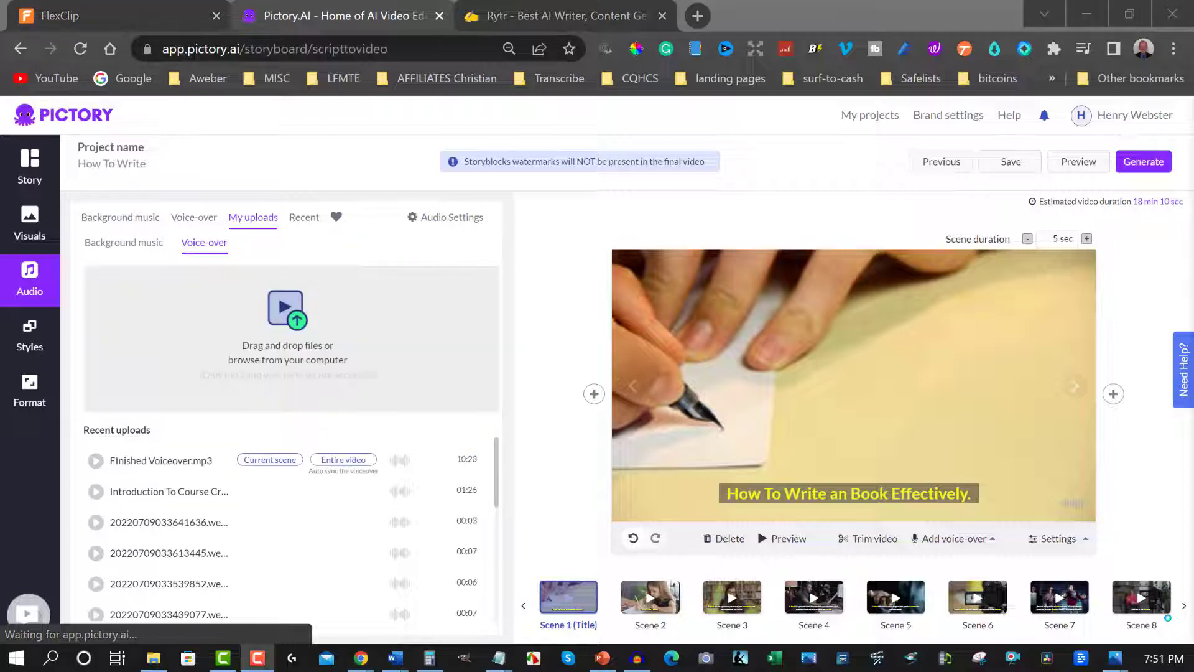
{"action": "left_click", "coordinate": [349, 461]}
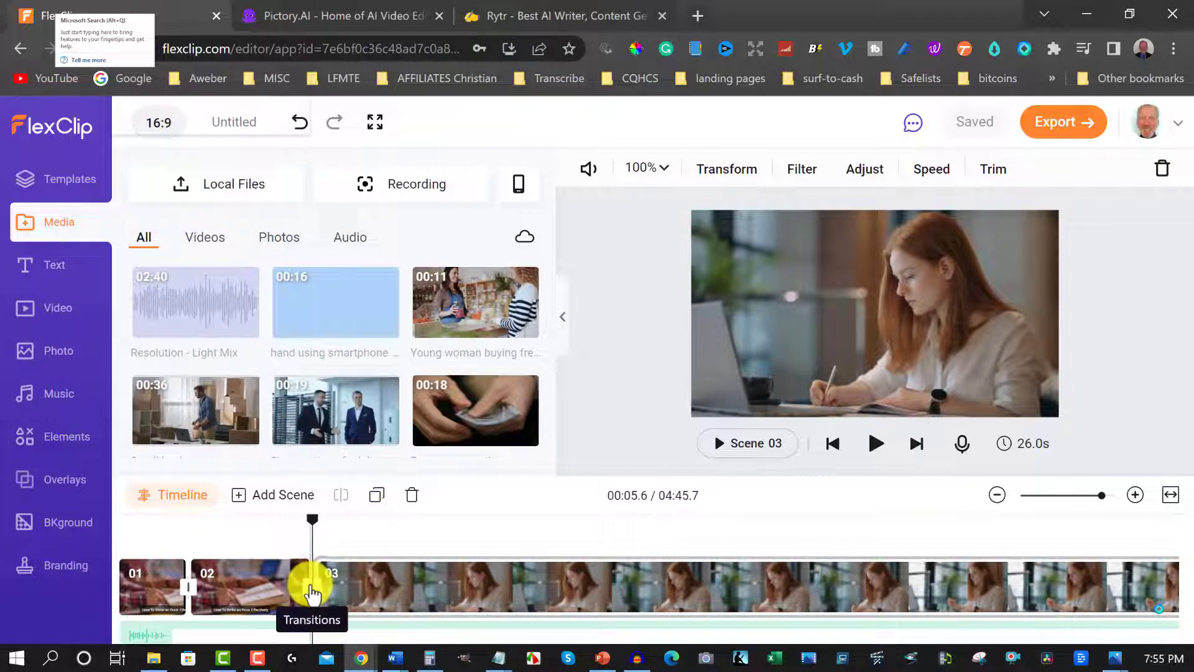
Step: Select scene 02 and browse the transitions for the cut to scene 03
{"action": "left_click", "coordinate": [310, 589]}
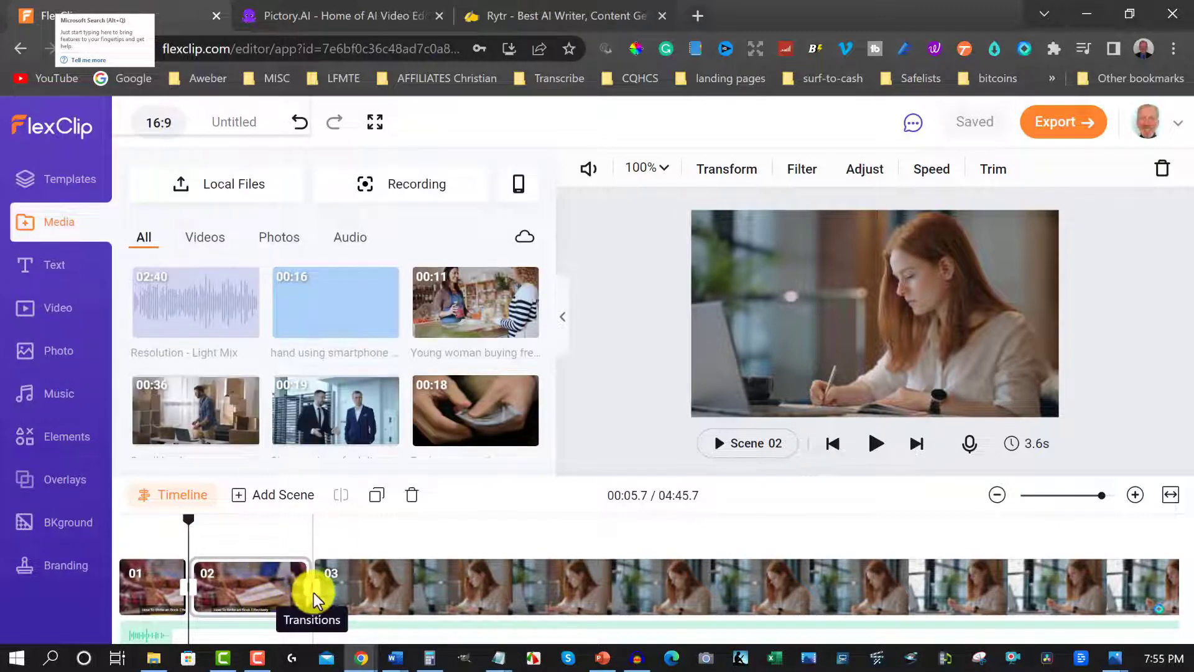
{"action": "left_click", "coordinate": [311, 591]}
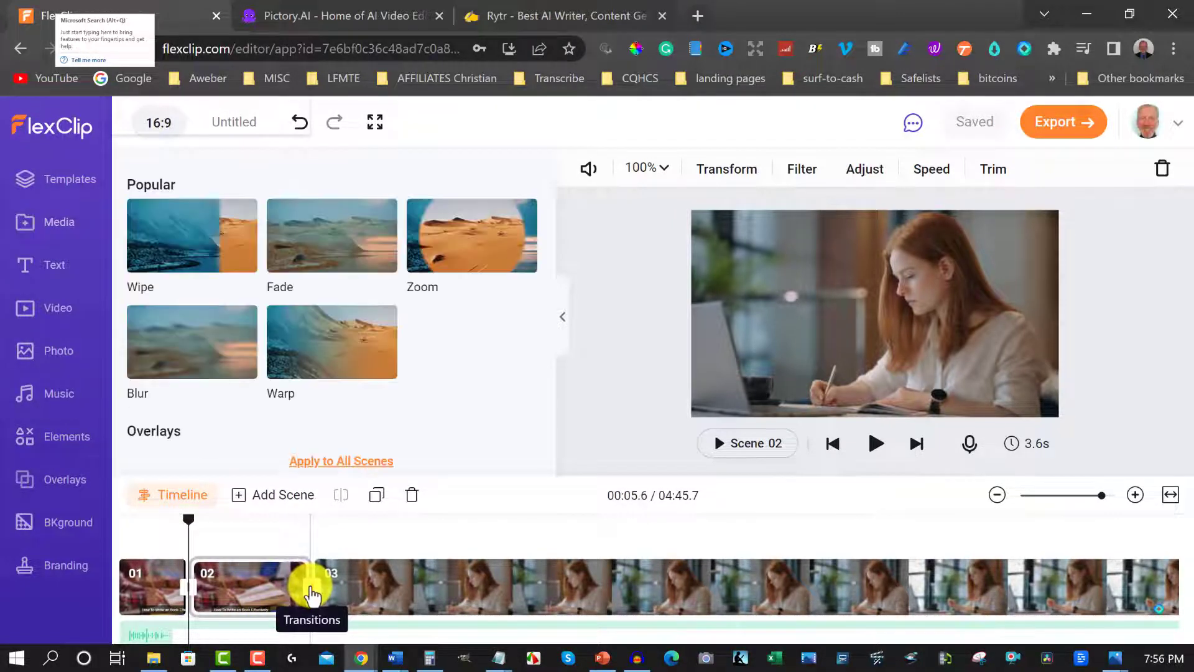
{"action": "scroll", "coordinate": [434, 261], "scroll_direction": "down", "scroll_amount": 3}
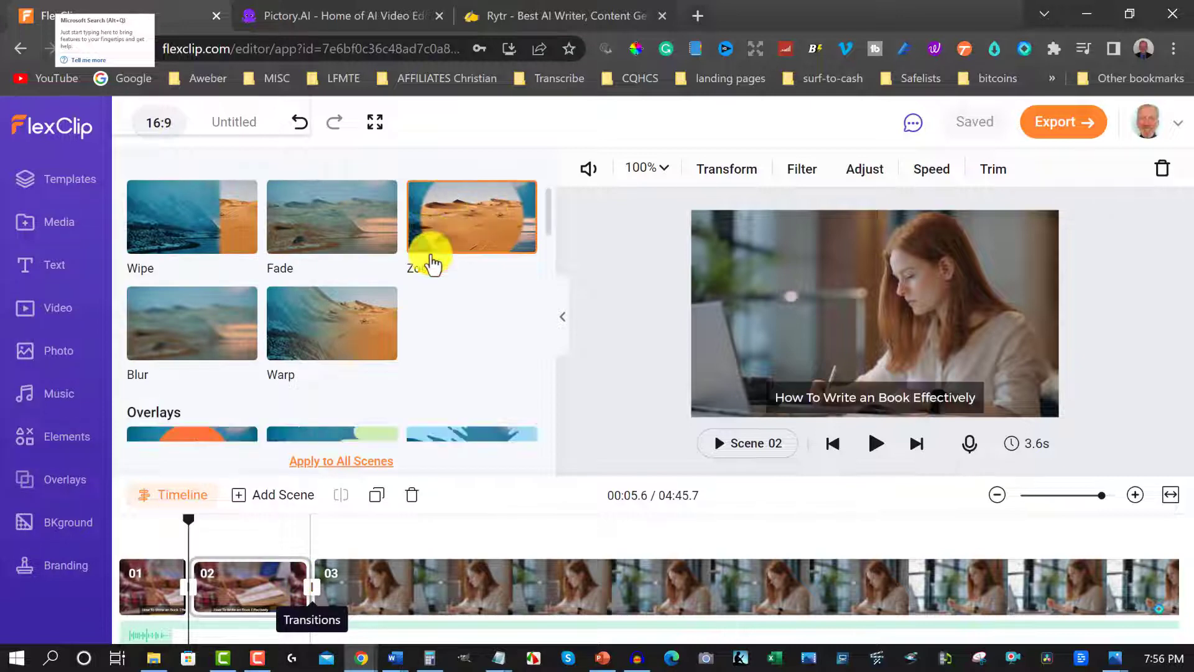
{"action": "scroll", "coordinate": [434, 261], "scroll_direction": "down", "scroll_amount": 2}
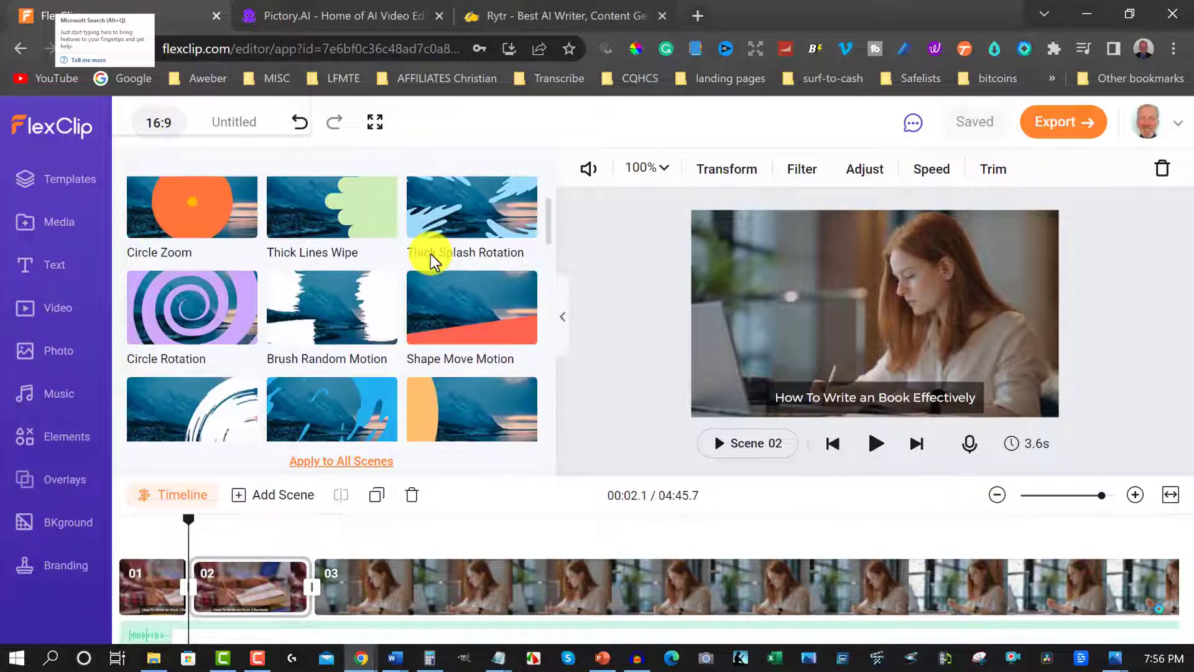
{"action": "scroll", "coordinate": [431, 254], "scroll_direction": "up", "scroll_amount": 2}
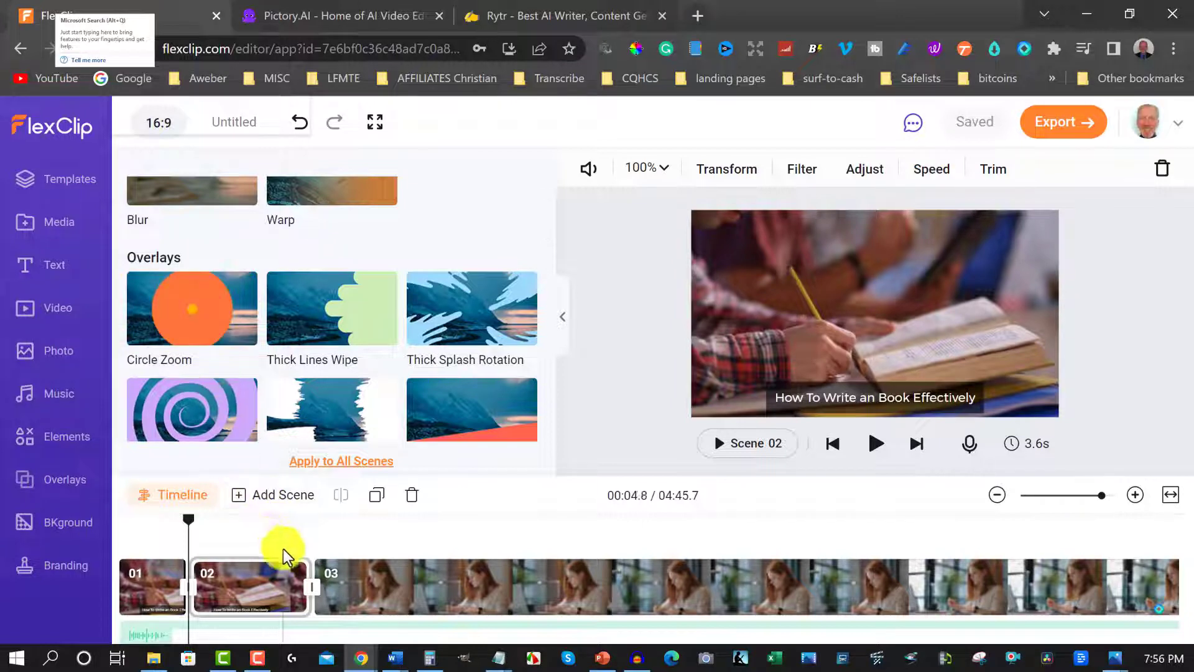
Step: Apply a 1s Circle Zoom overlay transition between scenes 02 and 03
{"action": "left_click", "coordinate": [311, 586]}
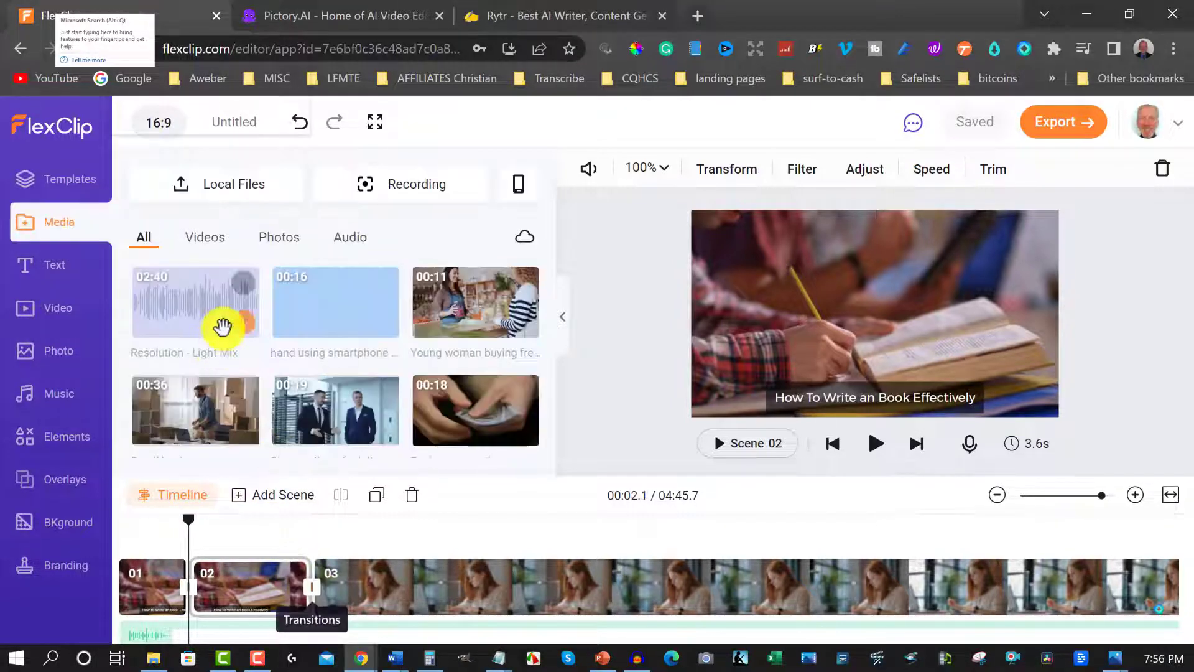
{"action": "left_click", "coordinate": [311, 588]}
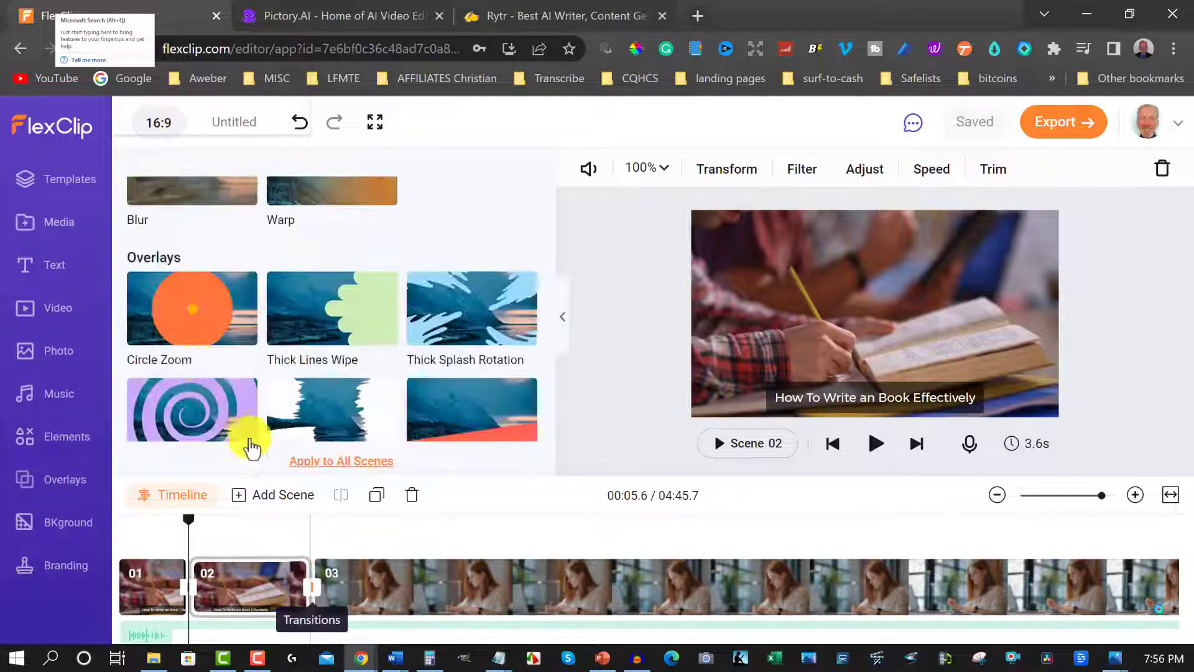
{"action": "left_click", "coordinate": [200, 308]}
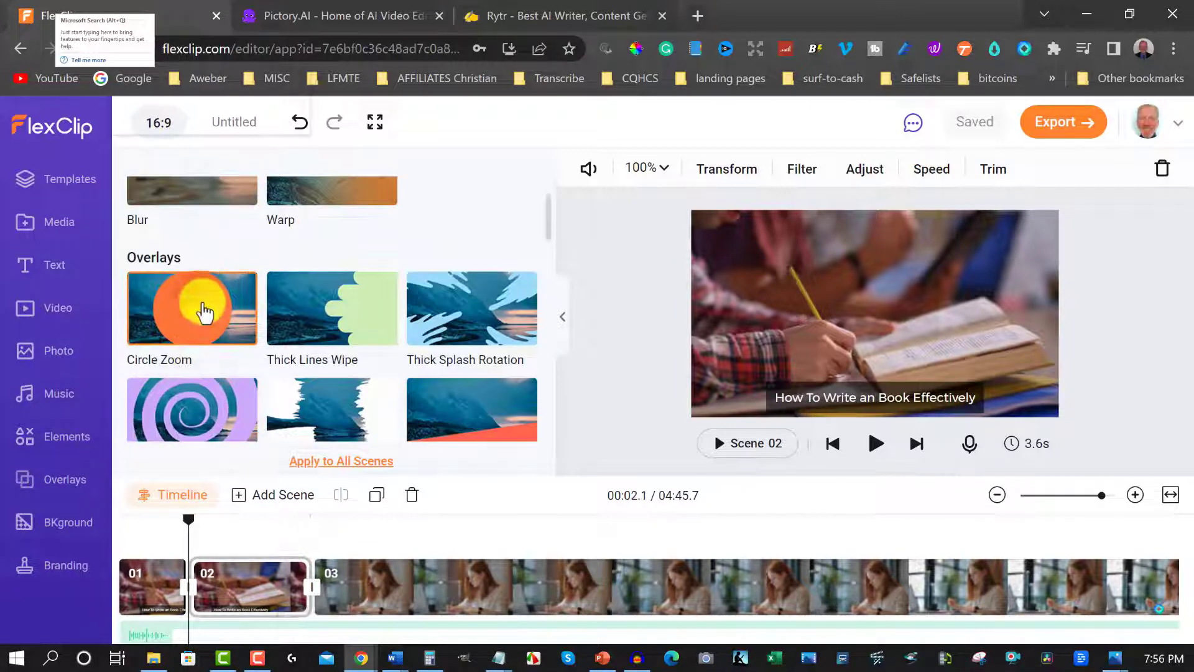
{"action": "left_click", "coordinate": [293, 581]}
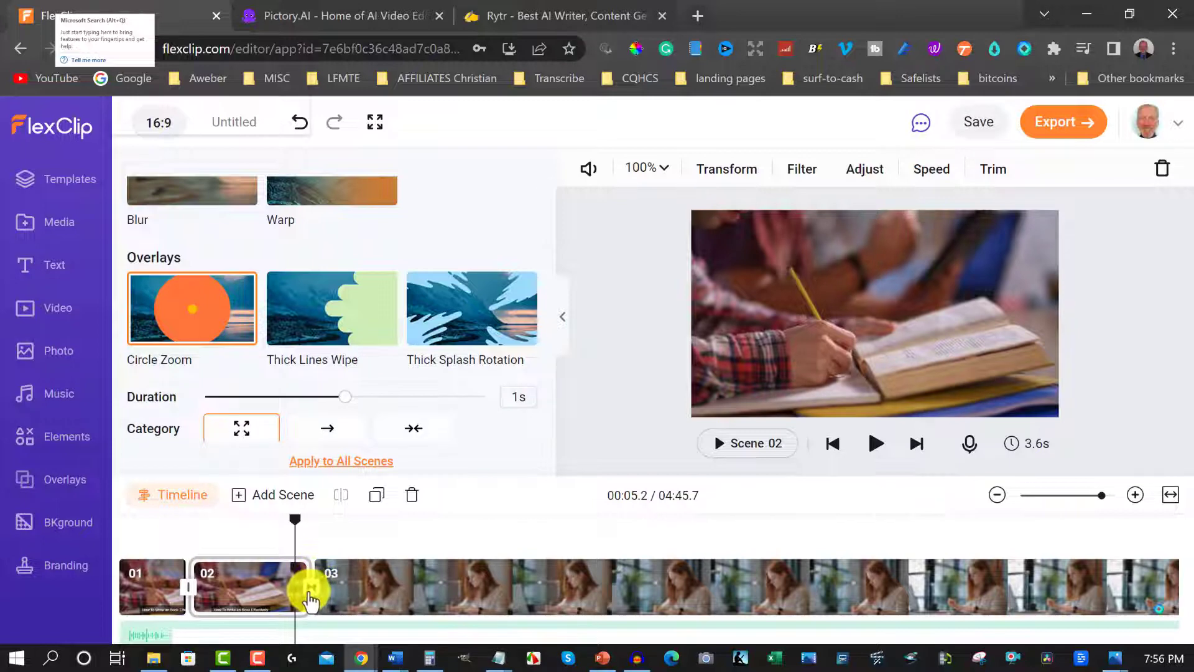
{"action": "left_click", "coordinate": [314, 588]}
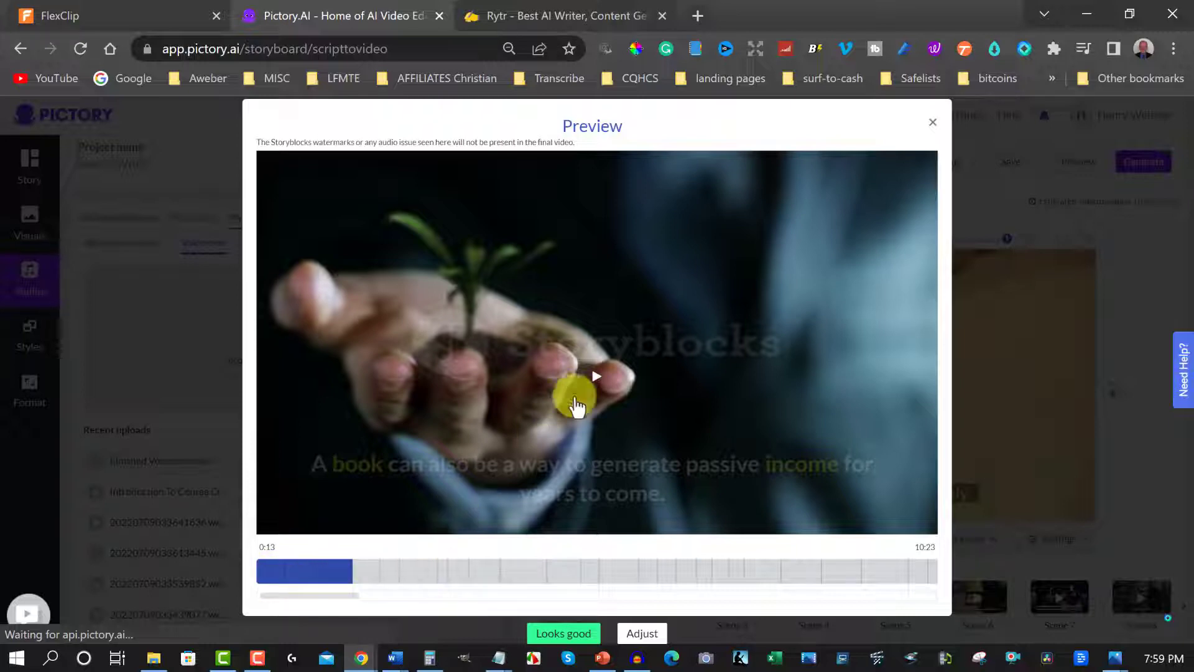
Step: Glance at FlexClip during the voice-over auto-sync, then close Pictory's preview at 10 min 23 sec
{"action": "left_click", "coordinate": [128, 21]}
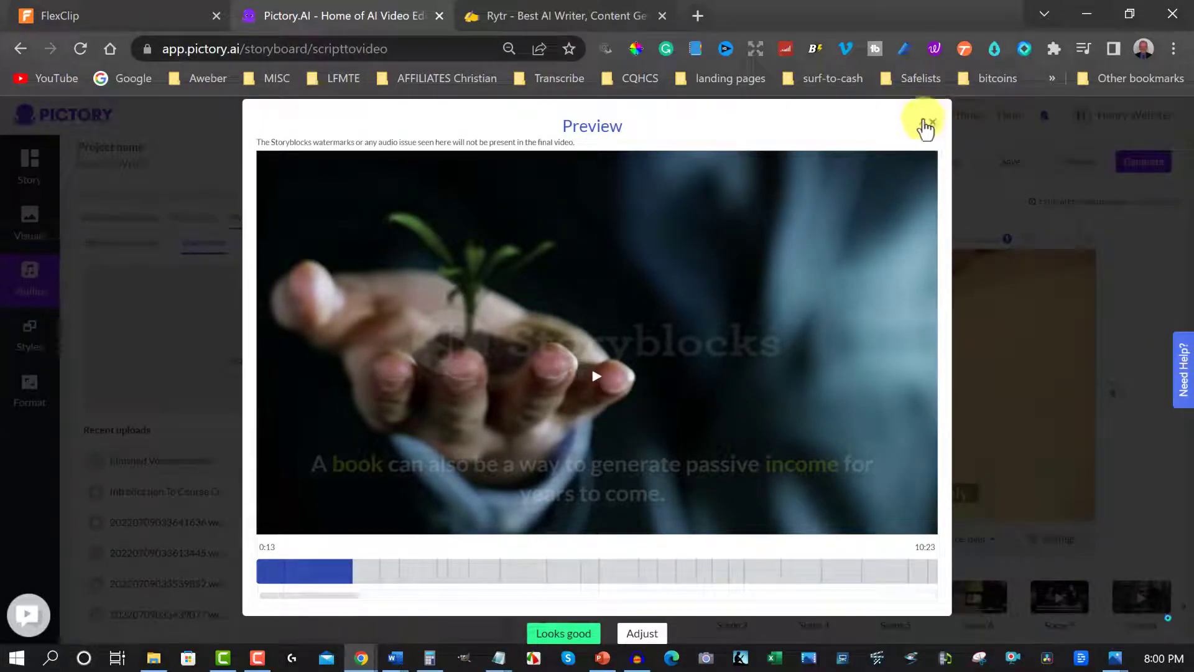
{"action": "left_click", "coordinate": [926, 123]}
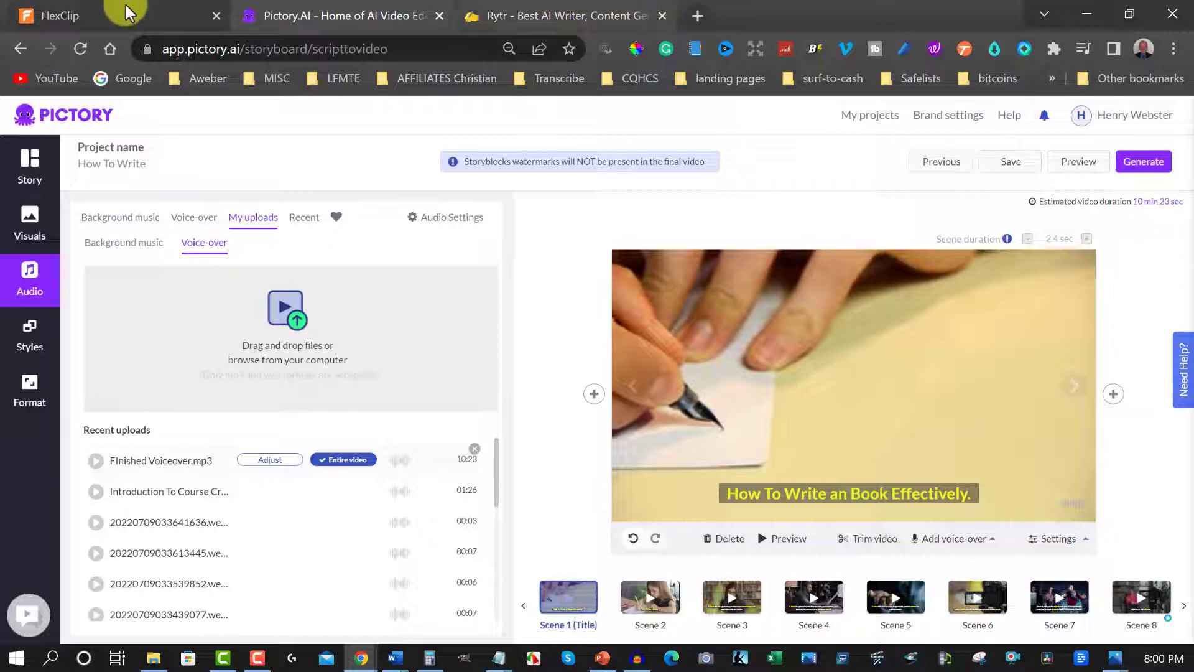
{"action": "left_click", "coordinate": [111, 11]}
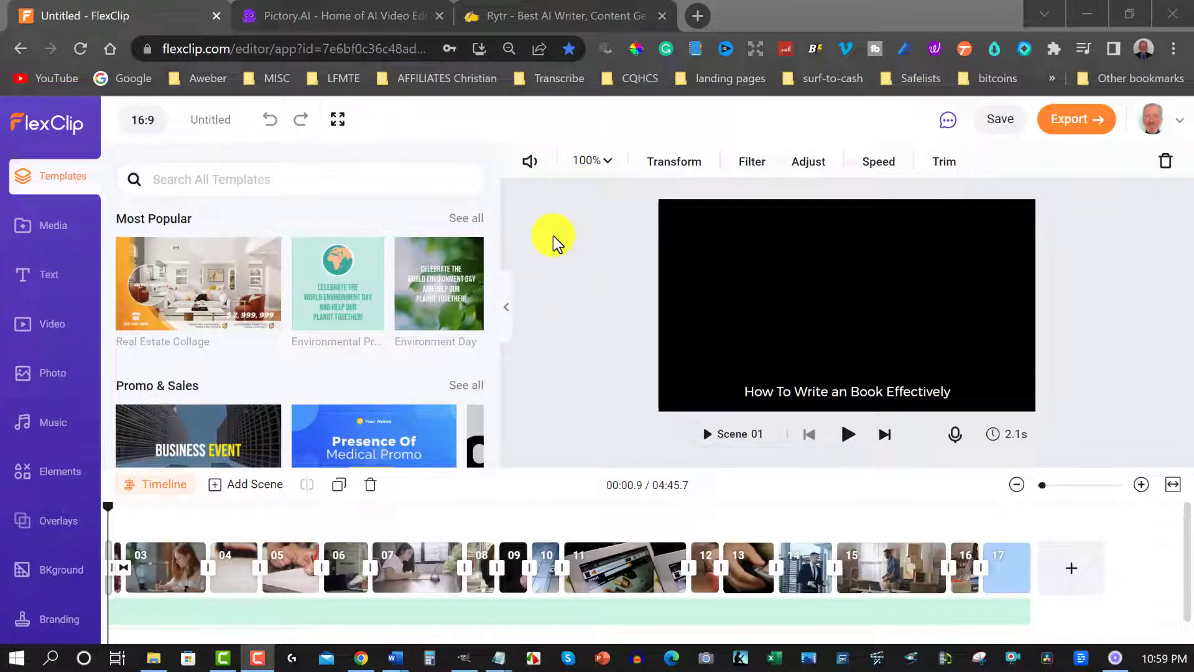
{"action": "left_click", "coordinate": [306, 17]}
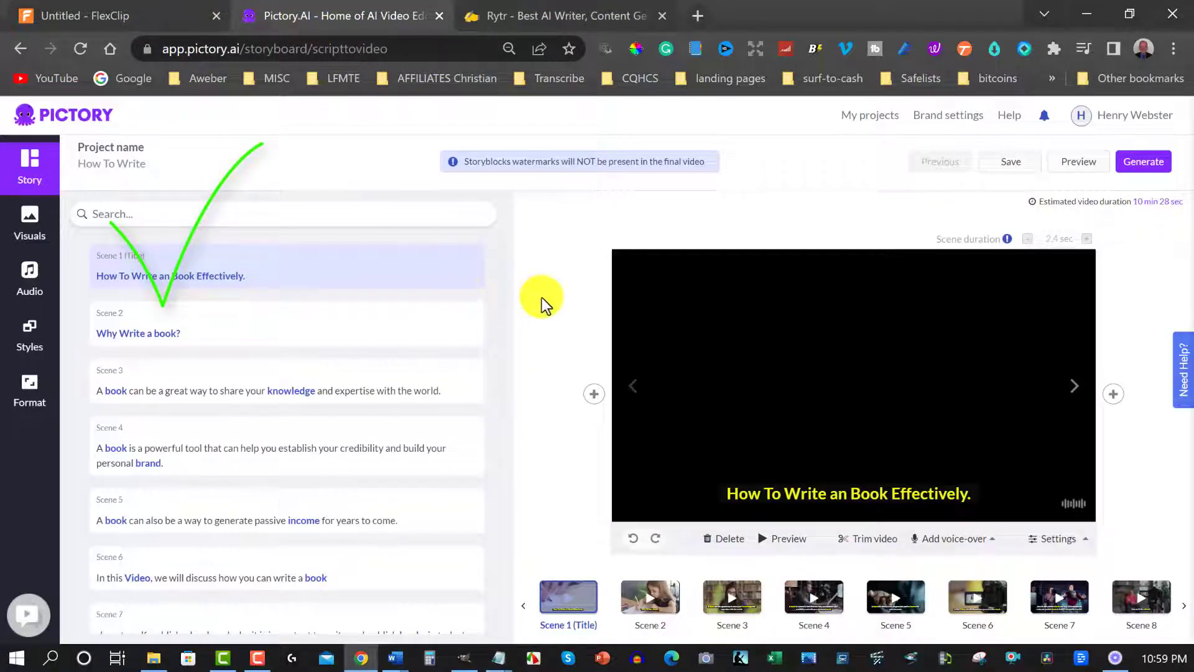
{"action": "left_click", "coordinate": [77, 9]}
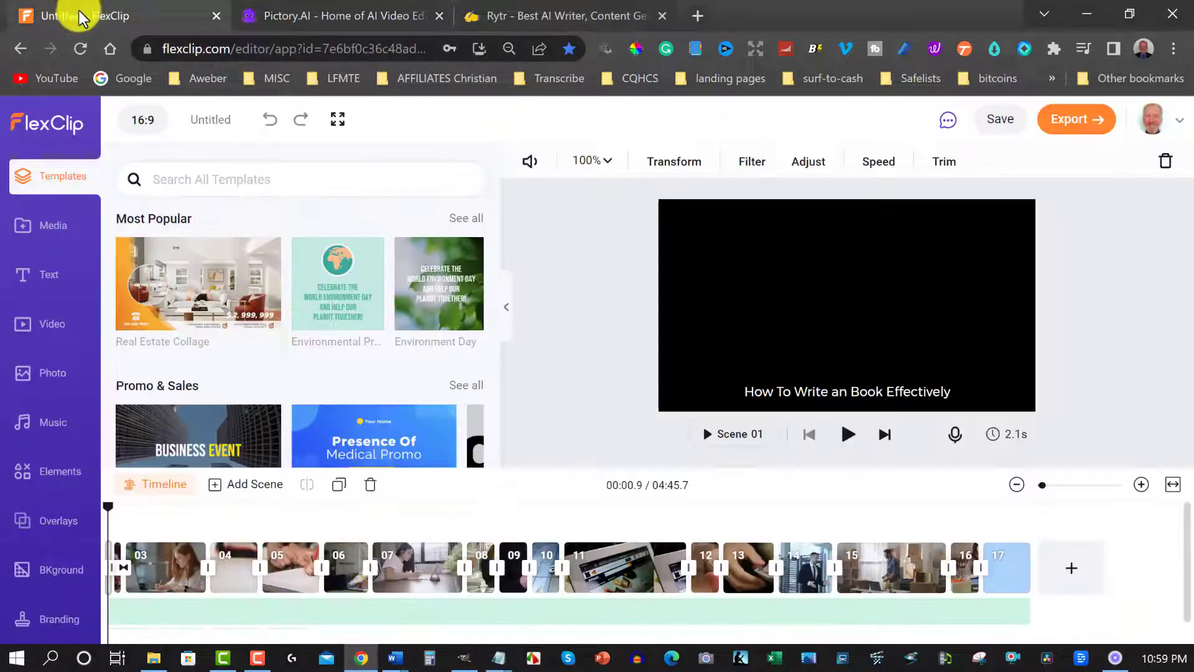
{"action": "left_click", "coordinate": [301, 12]}
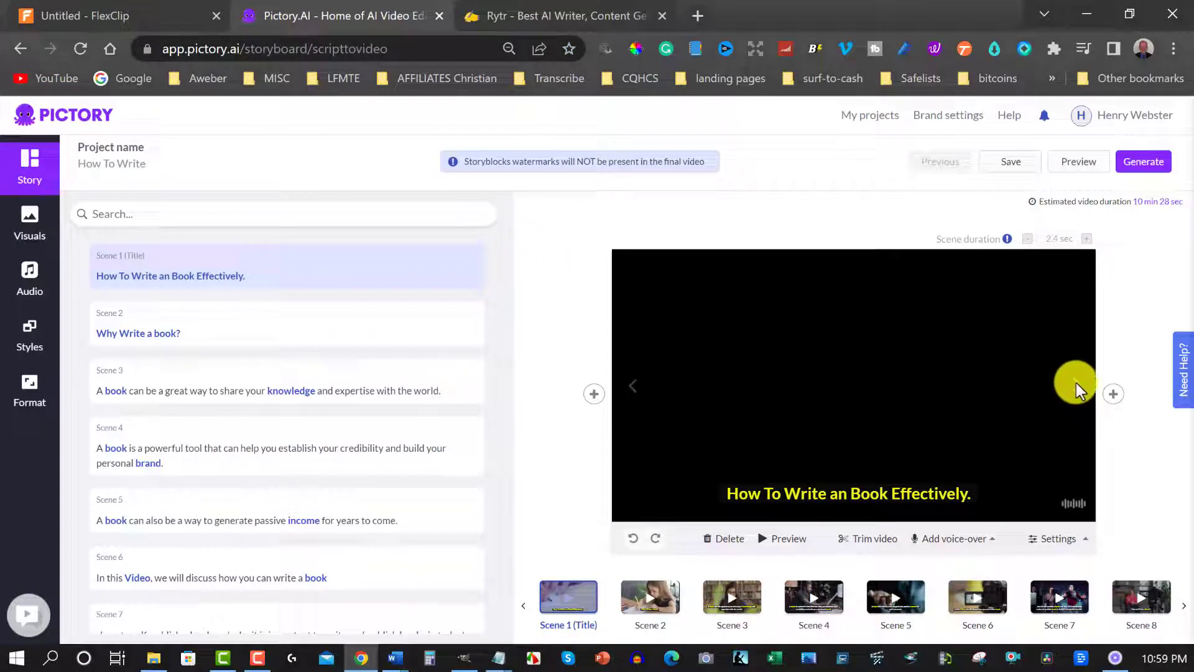
{"action": "left_click", "coordinate": [133, 16]}
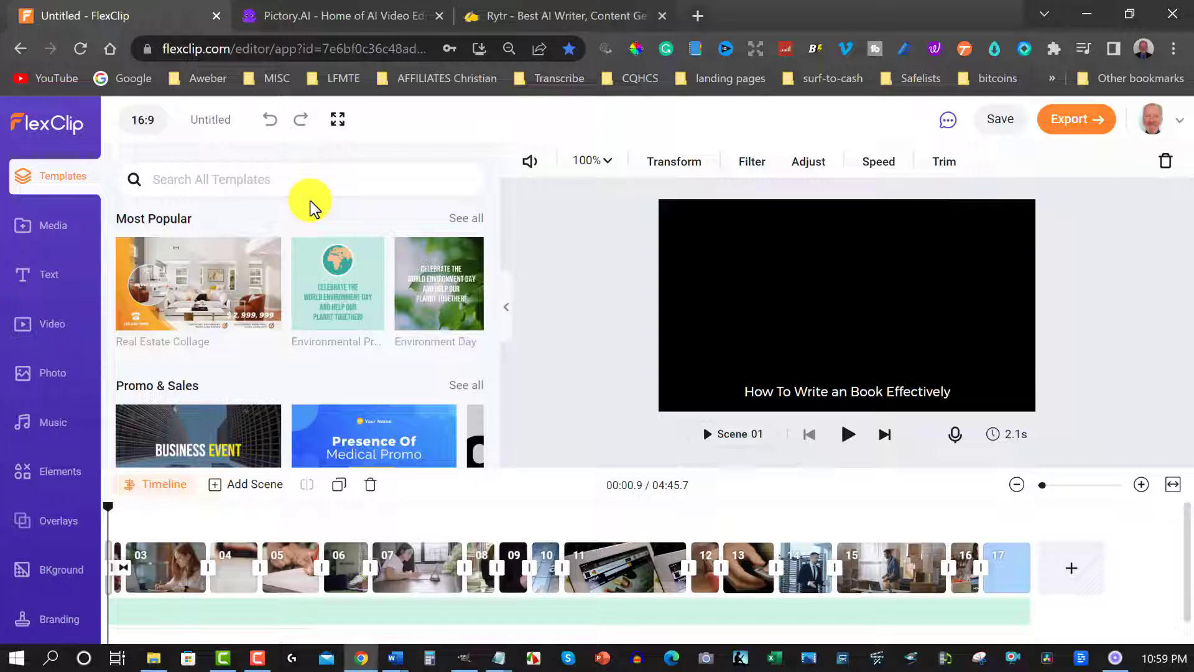
{"action": "left_click", "coordinate": [324, 19]}
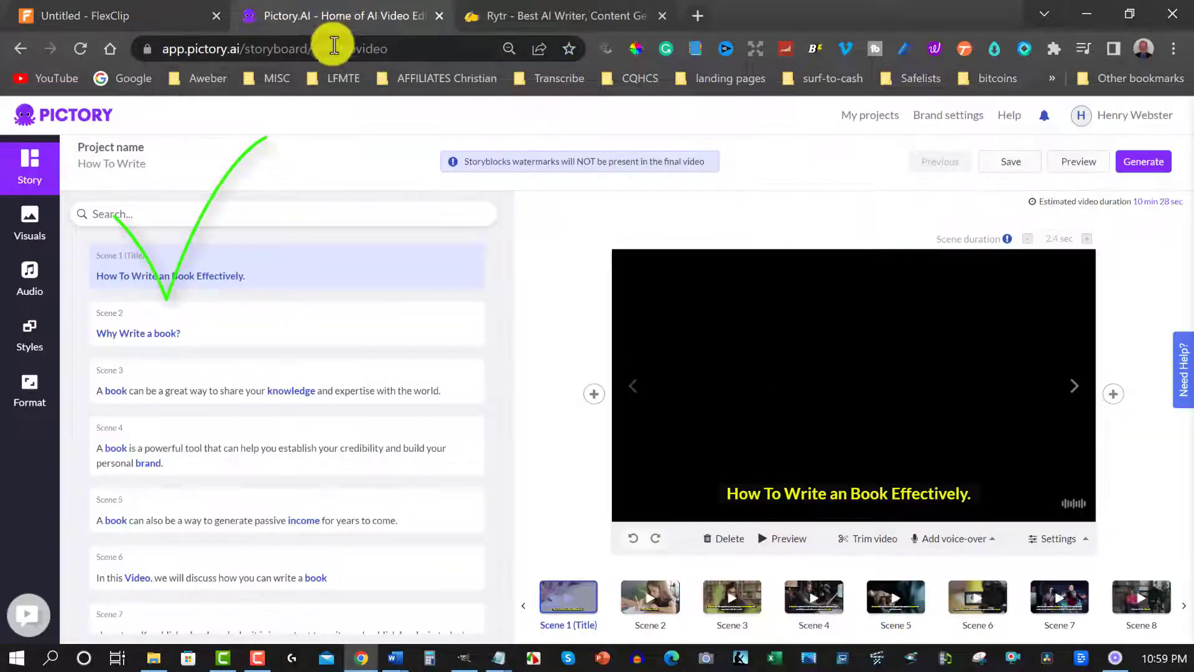